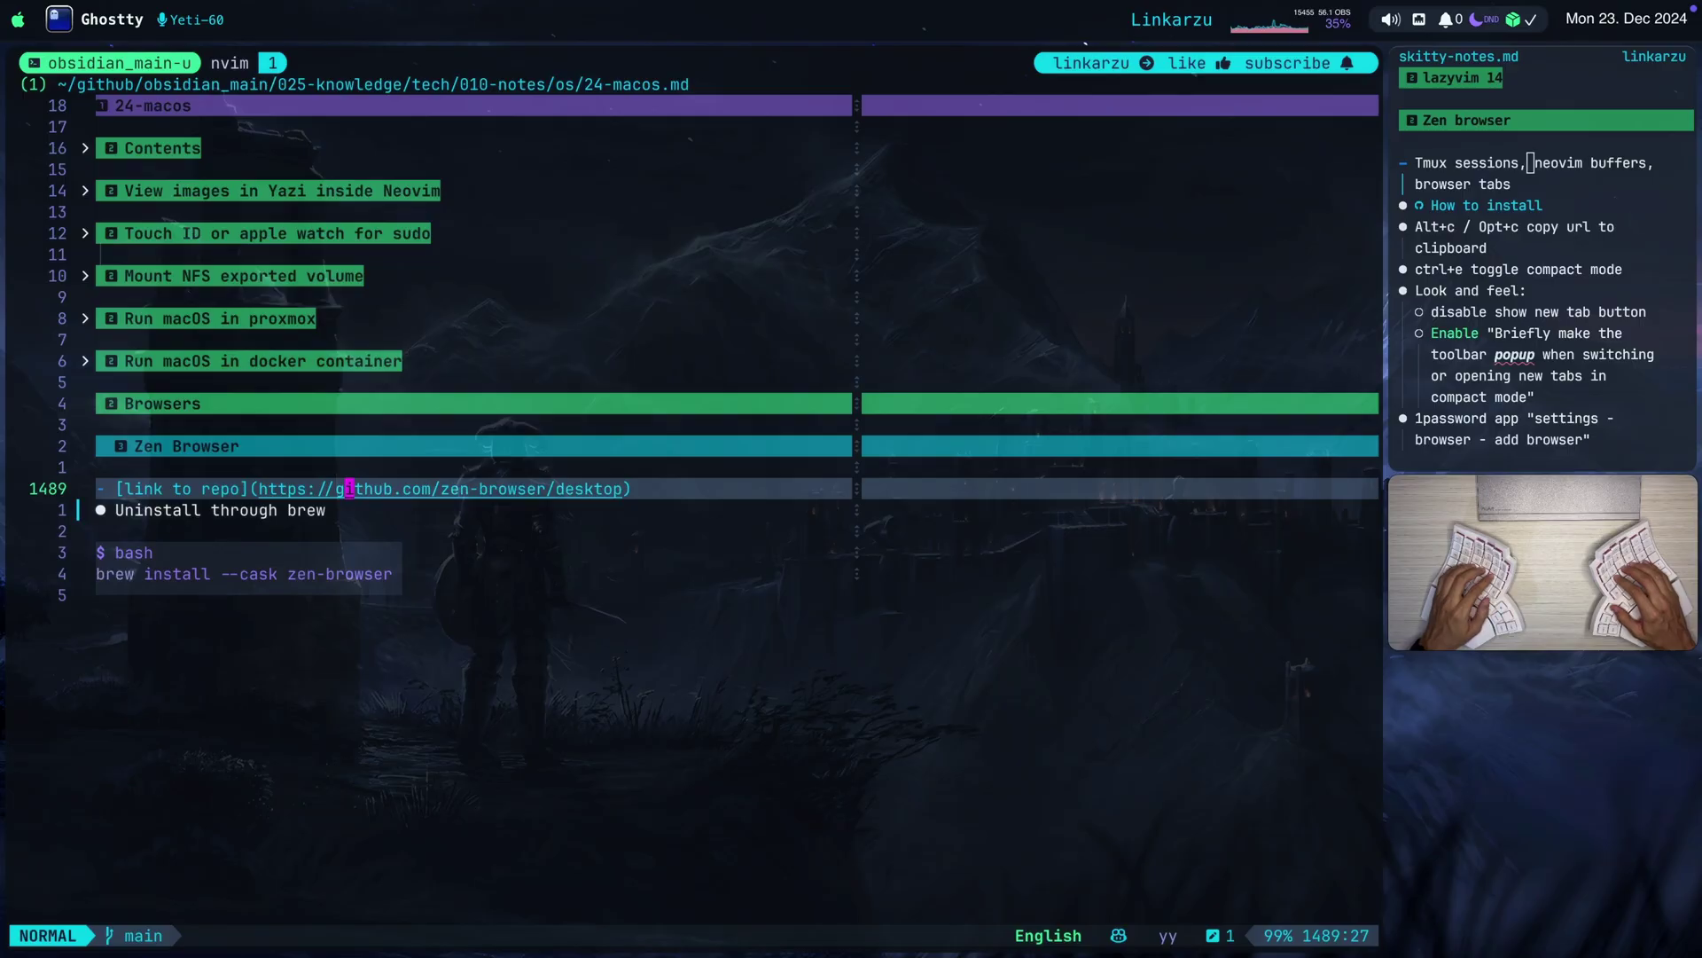
Switch to the dotfiles_latest-j tmux session and browse the session list before returning to it
{"action": "key", "text": "ctrl+b"}
{"action": "key", "text": "ctrl+j"}
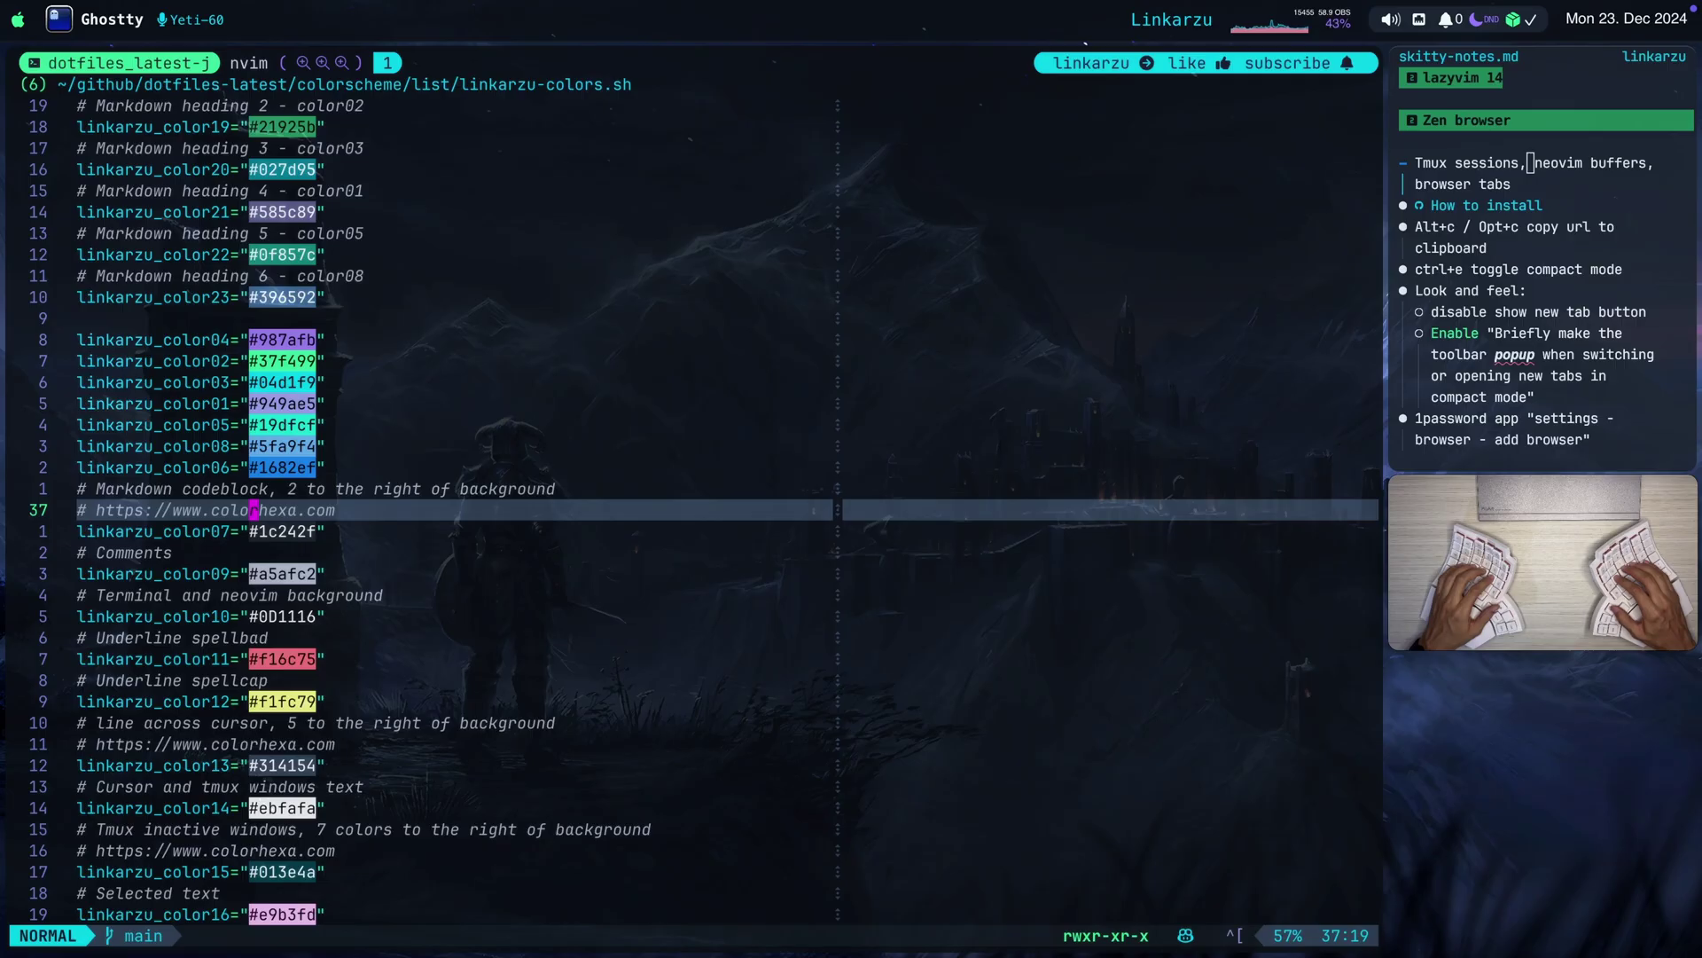
{"action": "key", "text": "ctrl+b"}
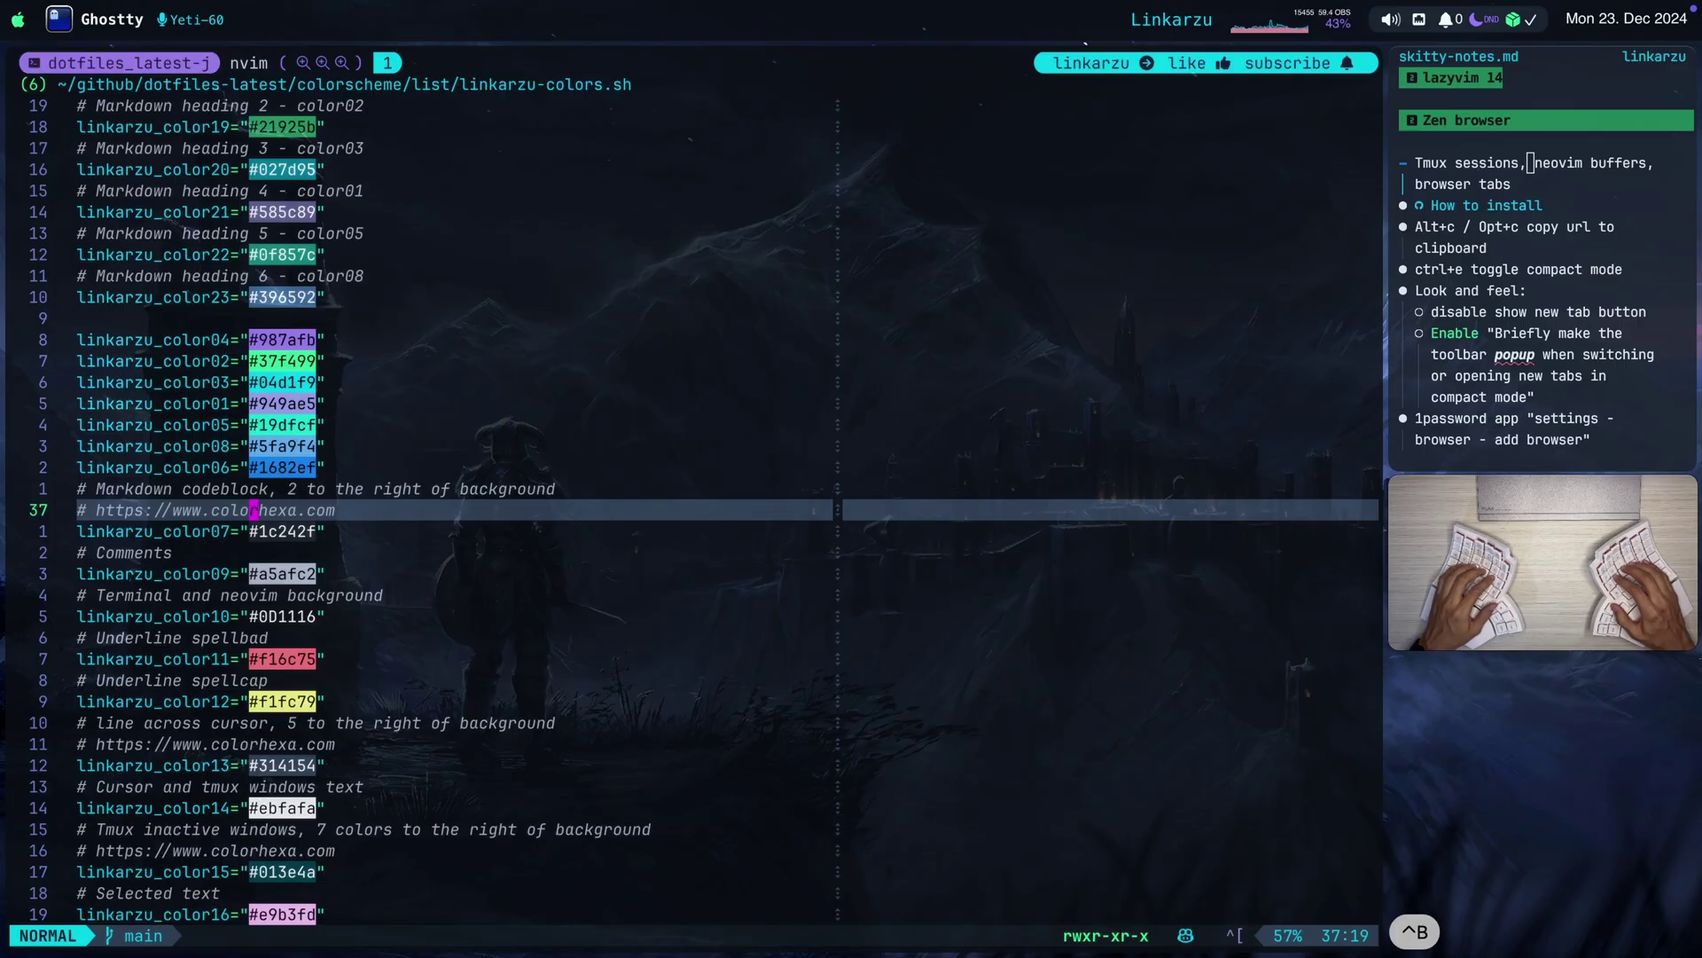
{"action": "key", "text": "s"}
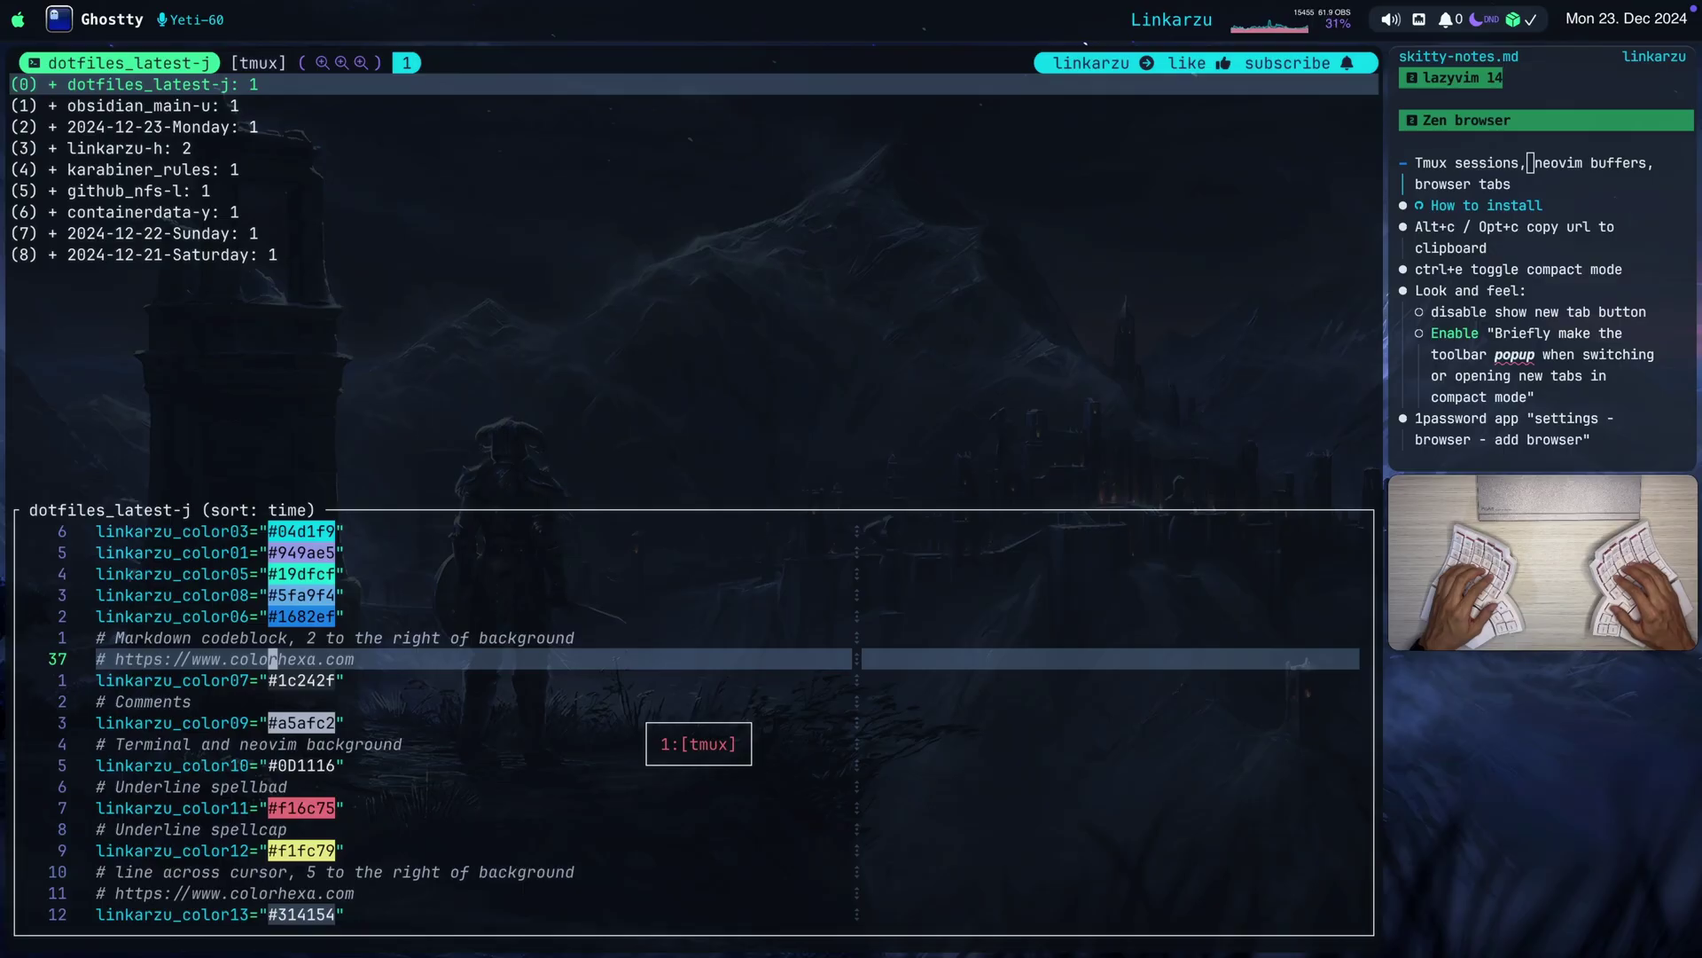
{"action": "key", "text": "j"}
{"action": "key", "text": "j"}
{"action": "key", "text": "j"}
{"action": "key", "text": "j"}
{"action": "key", "text": "k"}
{"action": "key", "text": "k"}
{"action": "key", "text": "k"}
{"action": "key", "text": "k"}
{"action": "key", "text": "Return"}
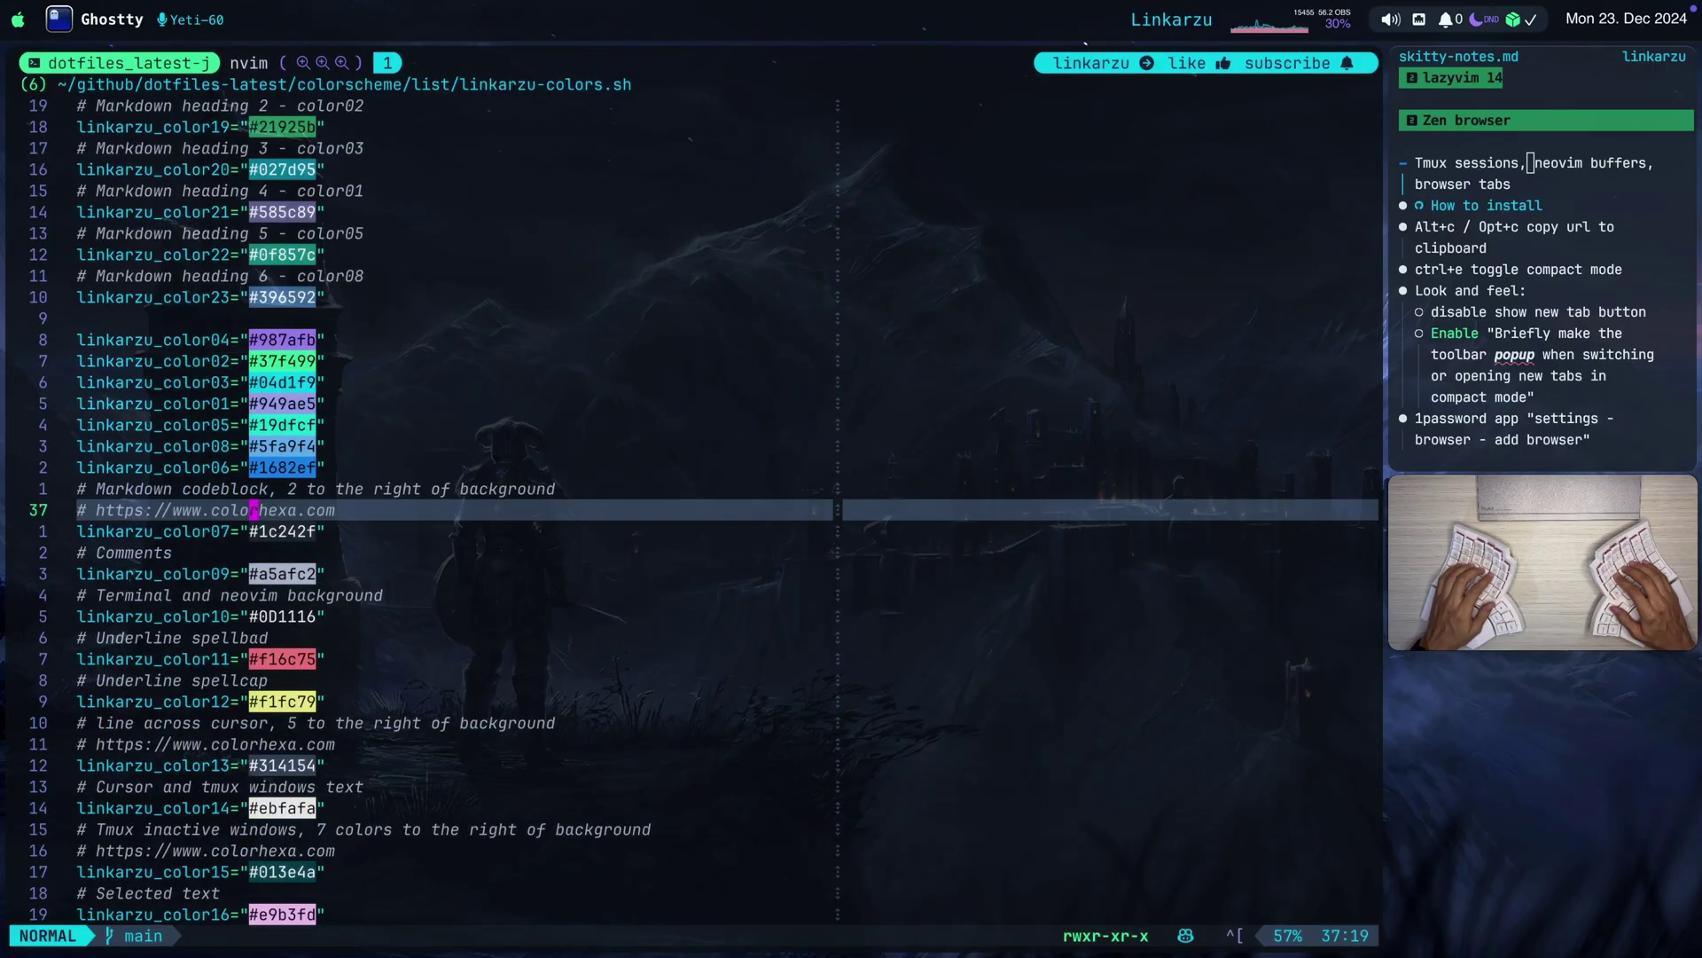
Open the Neovim buffer picker and browse the open buffers of the dotfiles session
{"action": "key", "text": "shift+h"}
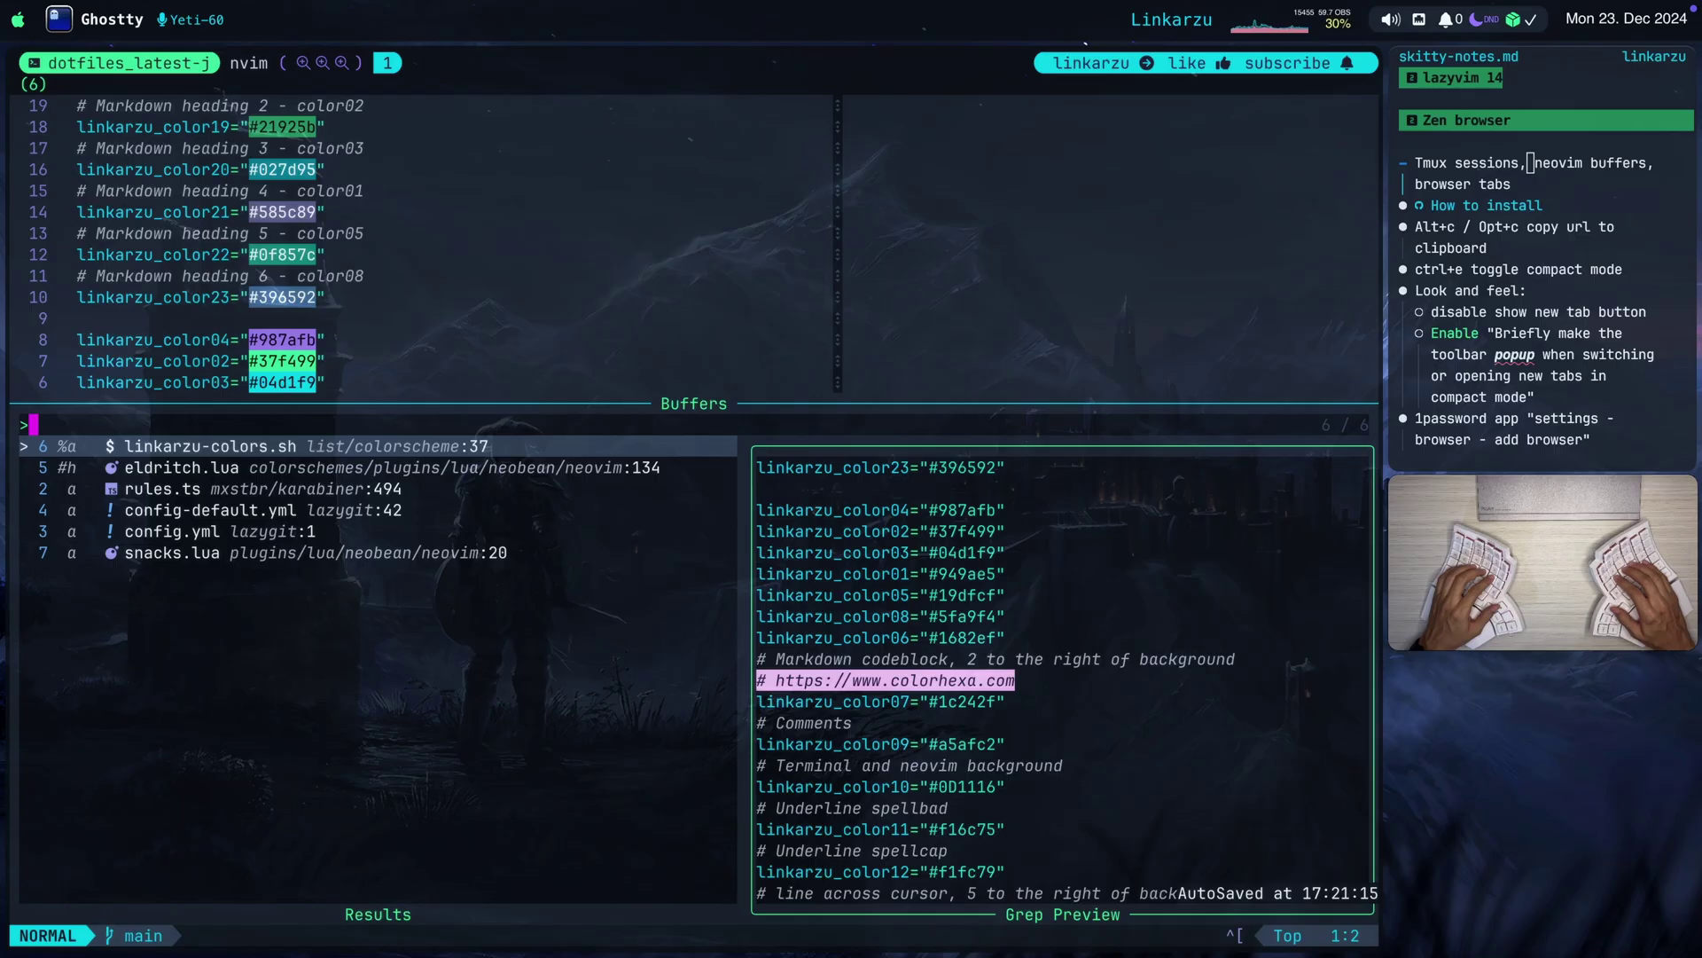
{"action": "key", "text": "j"}
{"action": "key", "text": "j"}
{"action": "key", "text": "j"}
{"action": "key", "text": "j"}
{"action": "key", "text": "j"}
{"action": "key", "text": "k"}
{"action": "key", "text": "k"}
{"action": "key", "text": "k"}
{"action": "key", "text": "k"}
{"action": "key", "text": "k"}
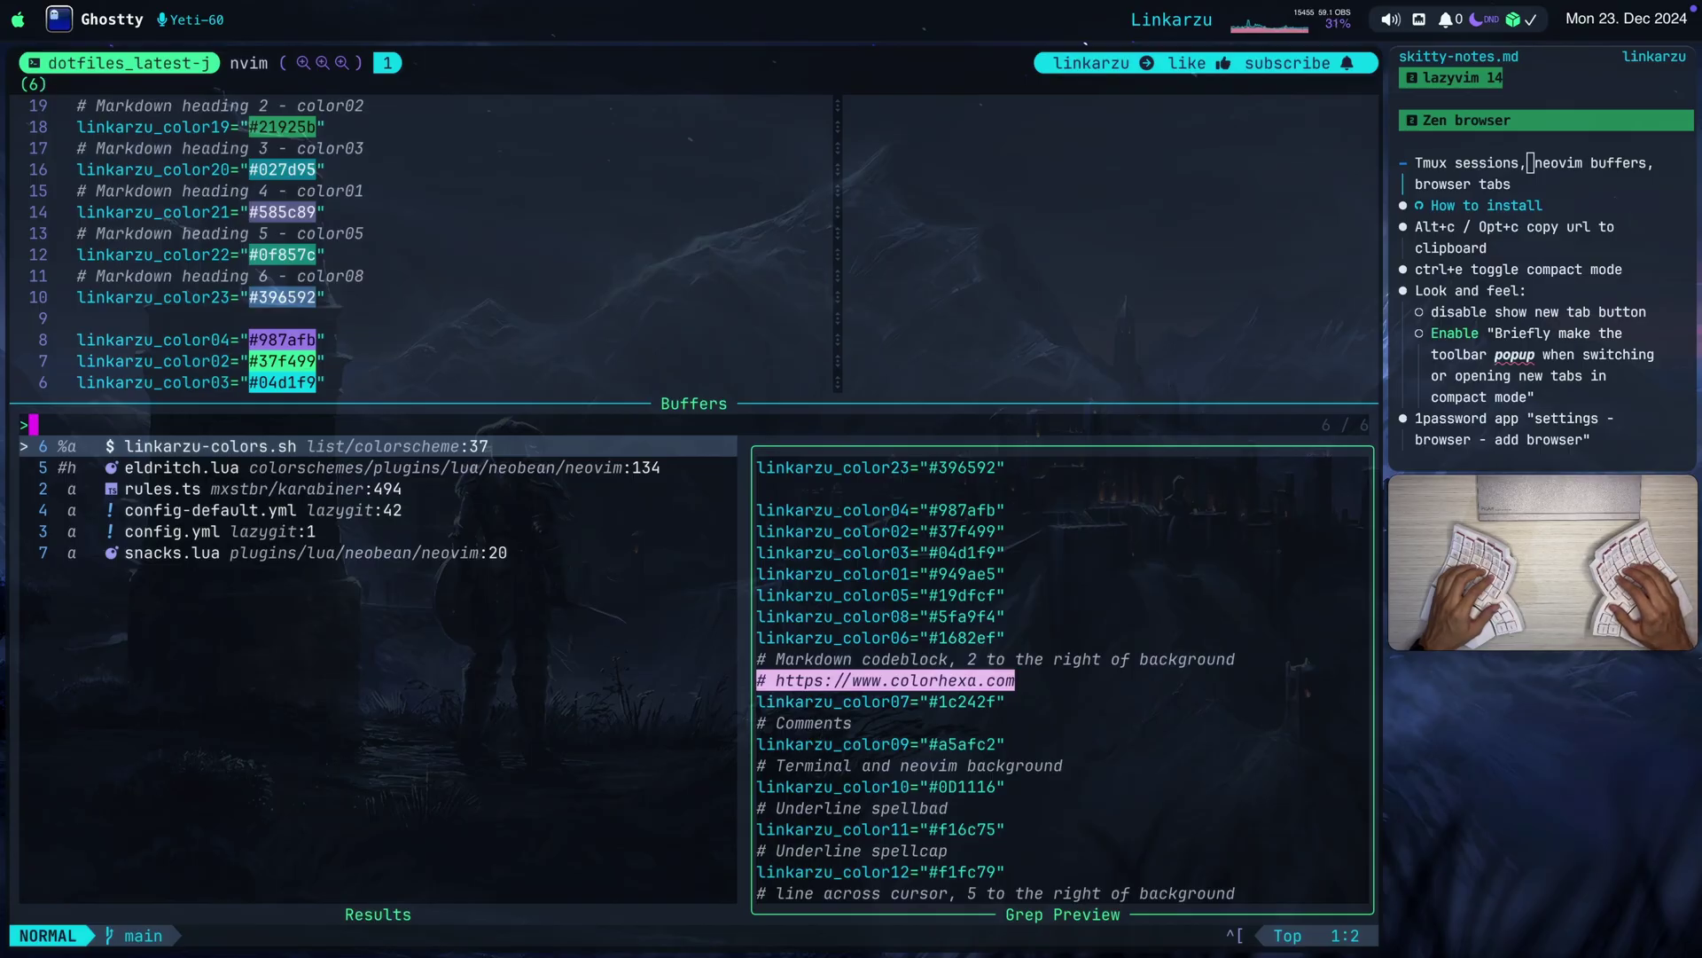
Open the details of the video "How I navigate between buffers in neovim" from the "linkarzu buffer" results in Raycast
{"action": "key", "text": "super+space"}
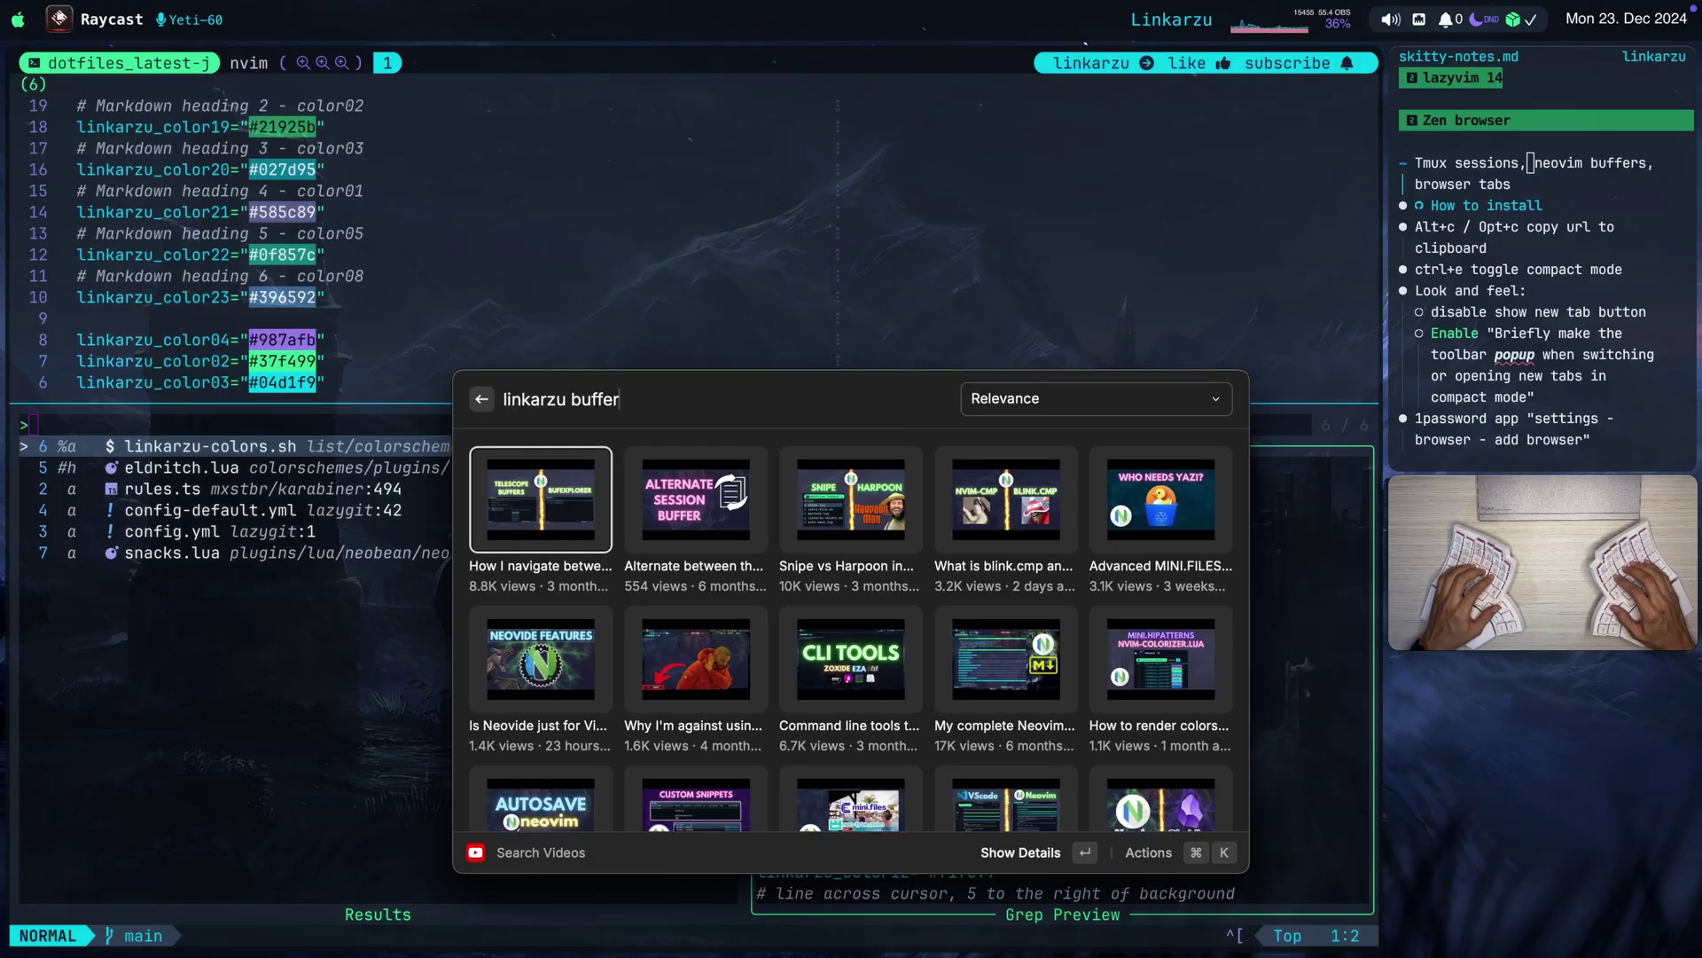
{"action": "key", "text": "Return"}
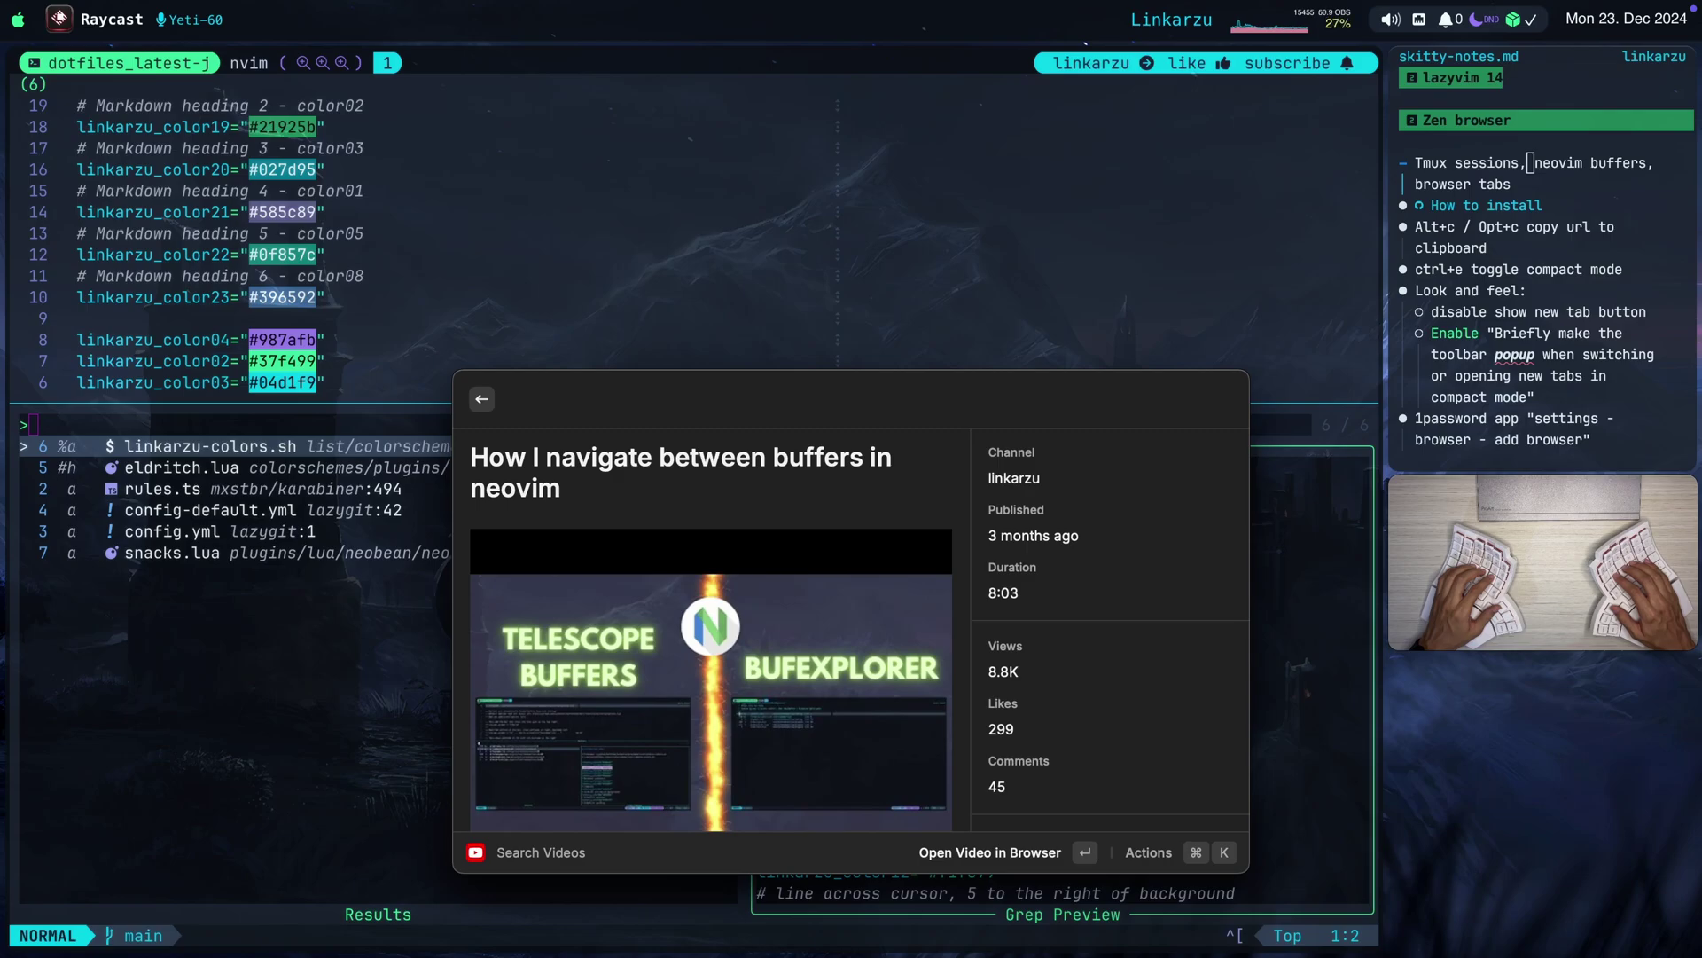
{"action": "key", "text": "Return"}
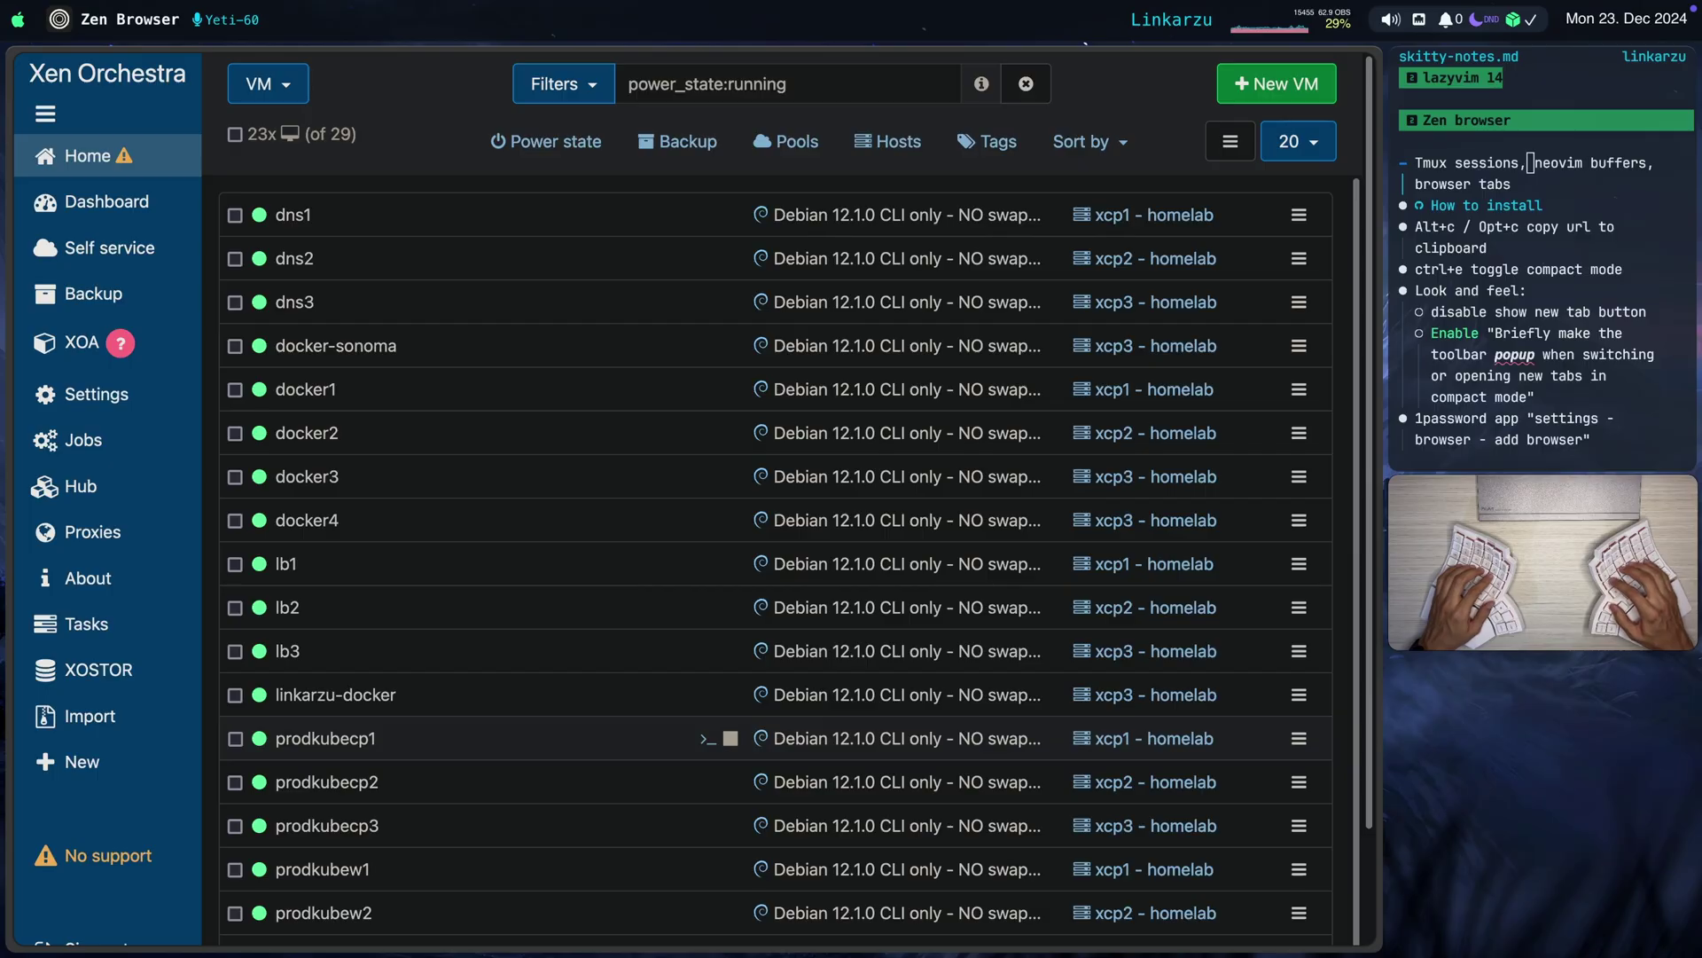
In Zen Browser, cycle forward and backward through the open tabs in compact mode, ending on the Xen Orchestra tab
{"action": "key", "text": "super+shift+bracketright"}
{"action": "key", "text": "super+shift+bracketright"}
{"action": "key", "text": "super+shift+bracketright"}
{"action": "key", "text": "super+shift+bracketright"}
{"action": "key", "text": "super+shift+bracketright"}
{"action": "key", "text": "super+shift+bracketright"}
{"action": "key", "text": "super+shift+bracketright"}
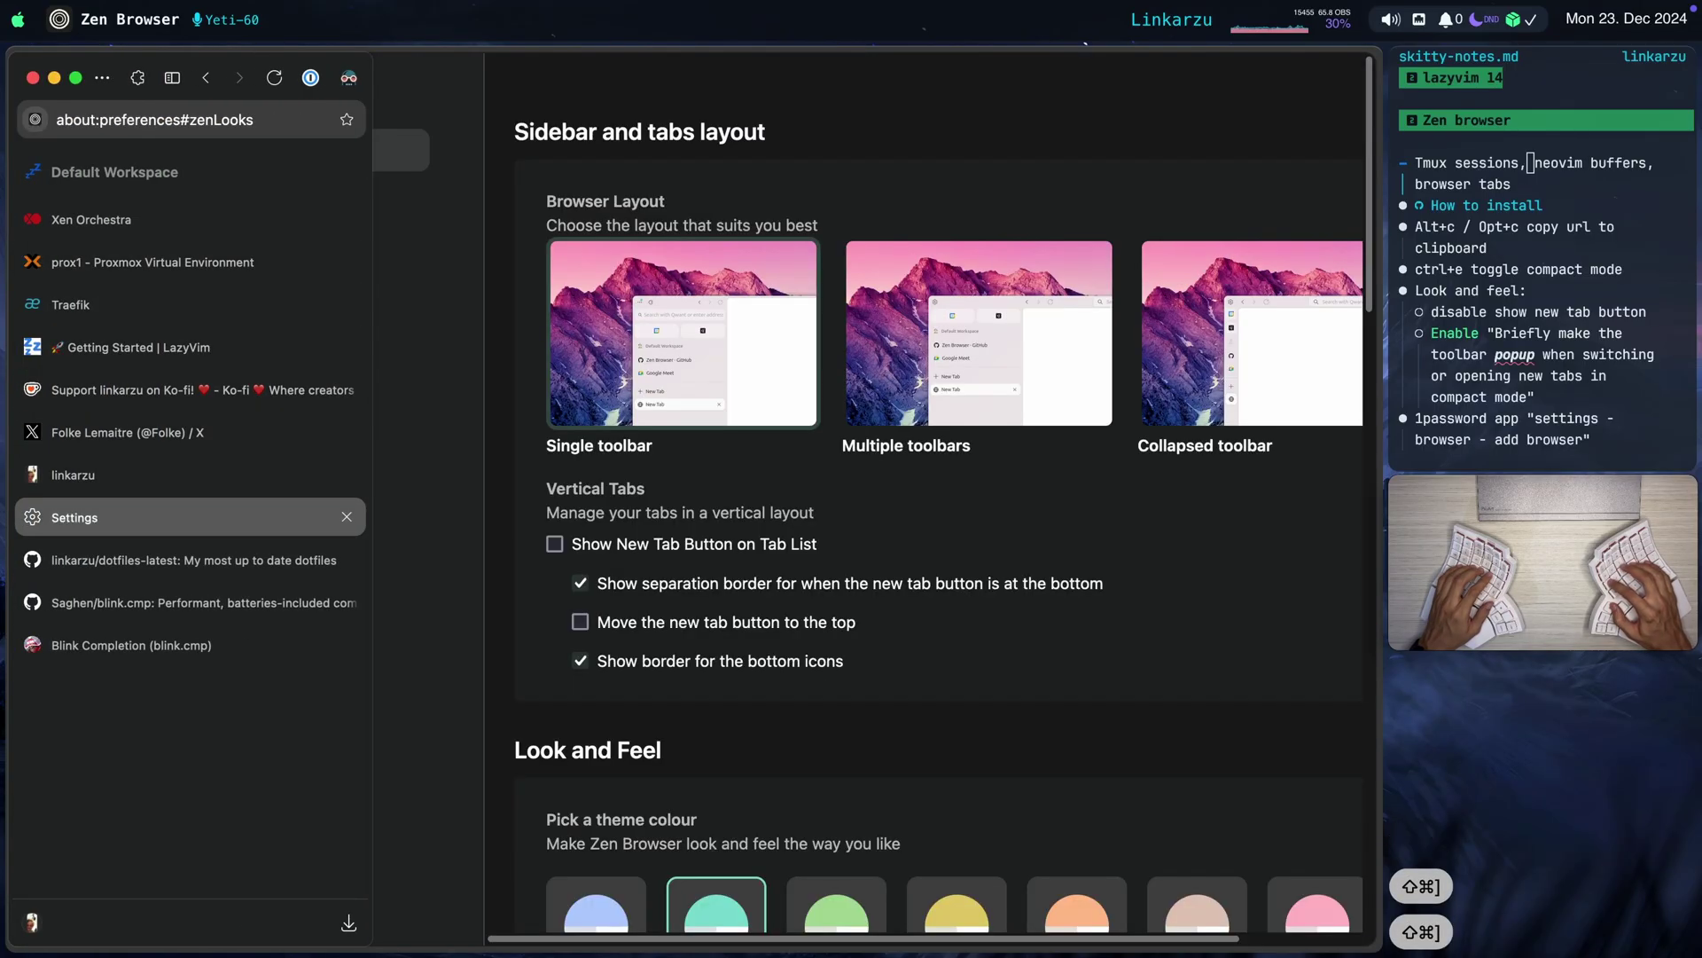
{"action": "key", "text": "super+shift+bracketleft"}
{"action": "key", "text": "super+shift+bracketleft"}
{"action": "key", "text": "super+shift+bracketleft"}
{"action": "key", "text": "super+shift+bracketleft"}
{"action": "key", "text": "super+shift+bracketleft"}
{"action": "key", "text": "super+shift+bracketleft"}
{"action": "key", "text": "super+shift+bracketleft"}
{"action": "key", "text": "super+shift+bracketleft"}
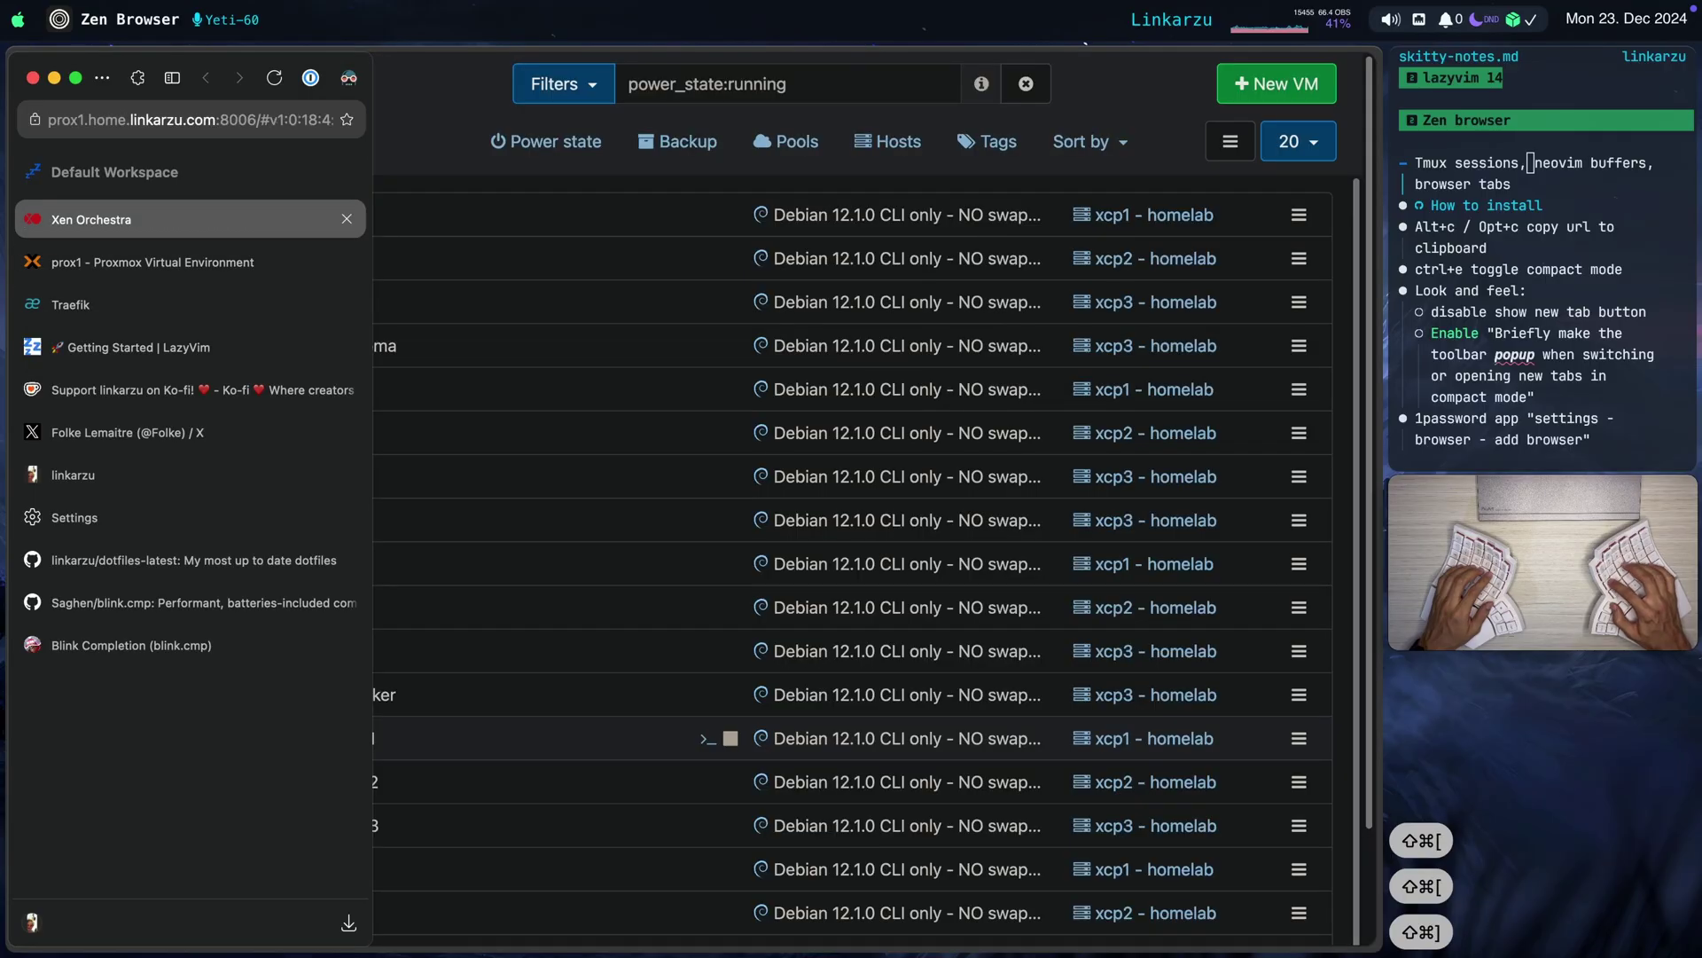
{"action": "key", "text": "super+shift+bracketright"}
{"action": "key", "text": "super+shift+bracketright"}
{"action": "key", "text": "super+shift+bracketright"}
{"action": "key", "text": "super+shift+bracketright"}
{"action": "key", "text": "super+shift+bracketright"}
{"action": "key", "text": "super+shift+bracketright"}
{"action": "key", "text": "super+shift+bracketright"}
{"action": "key", "text": "super+shift+bracketleft"}
{"action": "key", "text": "super+shift+bracketleft"}
{"action": "key", "text": "super+shift+bracketleft"}
{"action": "key", "text": "super+shift+bracketleft"}
{"action": "key", "text": "super+shift+bracketleft"}
{"action": "key", "text": "super+shift+bracketleft"}
{"action": "key", "text": "super+shift+bracketright"}
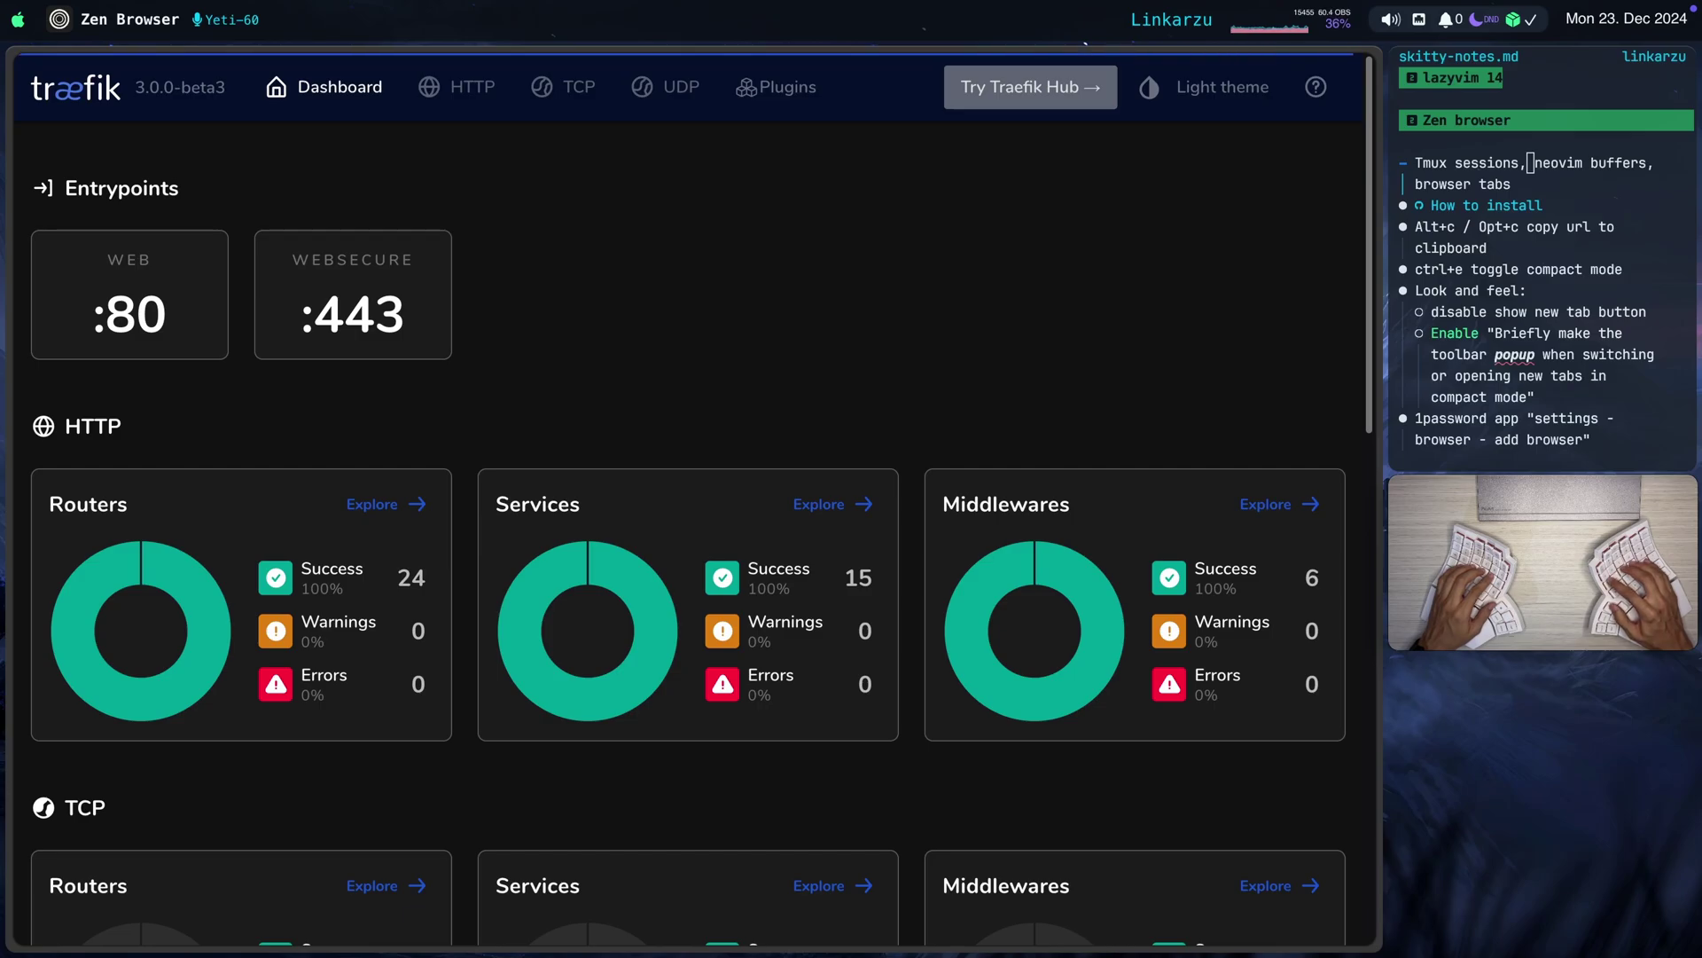
{"action": "key", "text": "super+shift+]"}
{"action": "key", "text": "super+shift+]"}
{"action": "key", "text": "super+shift+]"}
{"action": "key", "text": "super+shift+["}
{"action": "key", "text": "super+shift+["}
{"action": "key", "text": "super+shift+["}
{"action": "key", "text": "super+shift+["}
{"action": "key", "text": "super+shift+["}
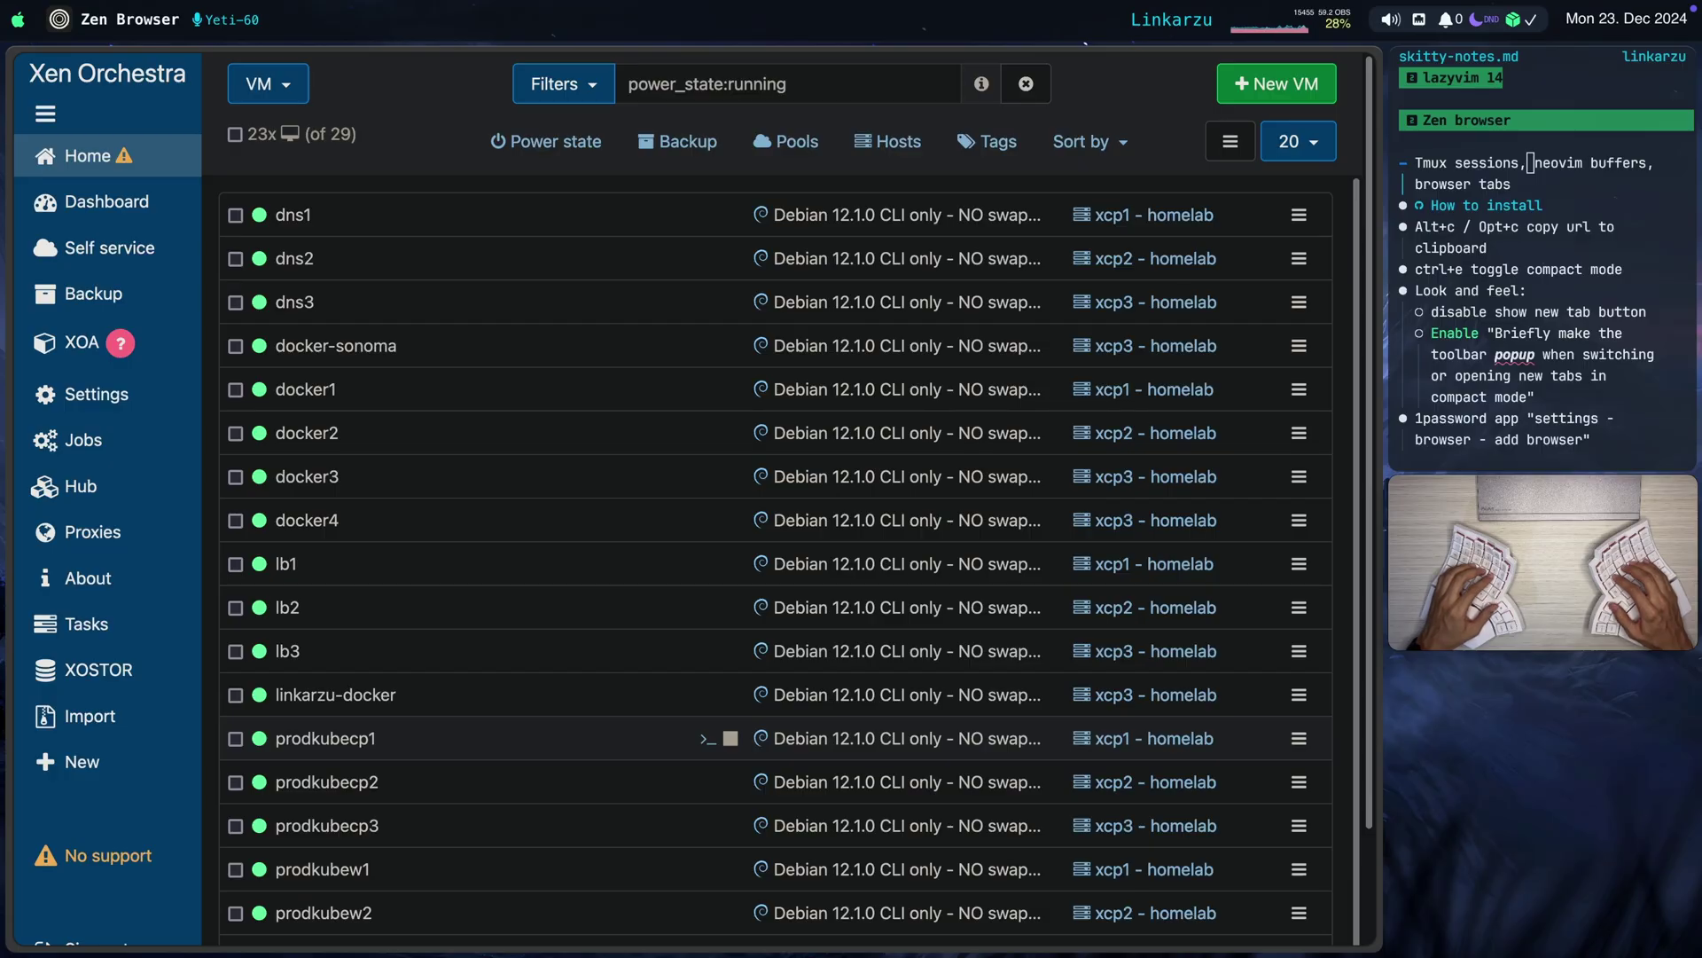
Open seven new empty browser tabs
{"action": "key", "text": "super+t"}
{"action": "key", "text": "super+t"}
{"action": "key", "text": "super+t"}
{"action": "key", "text": "super+t"}
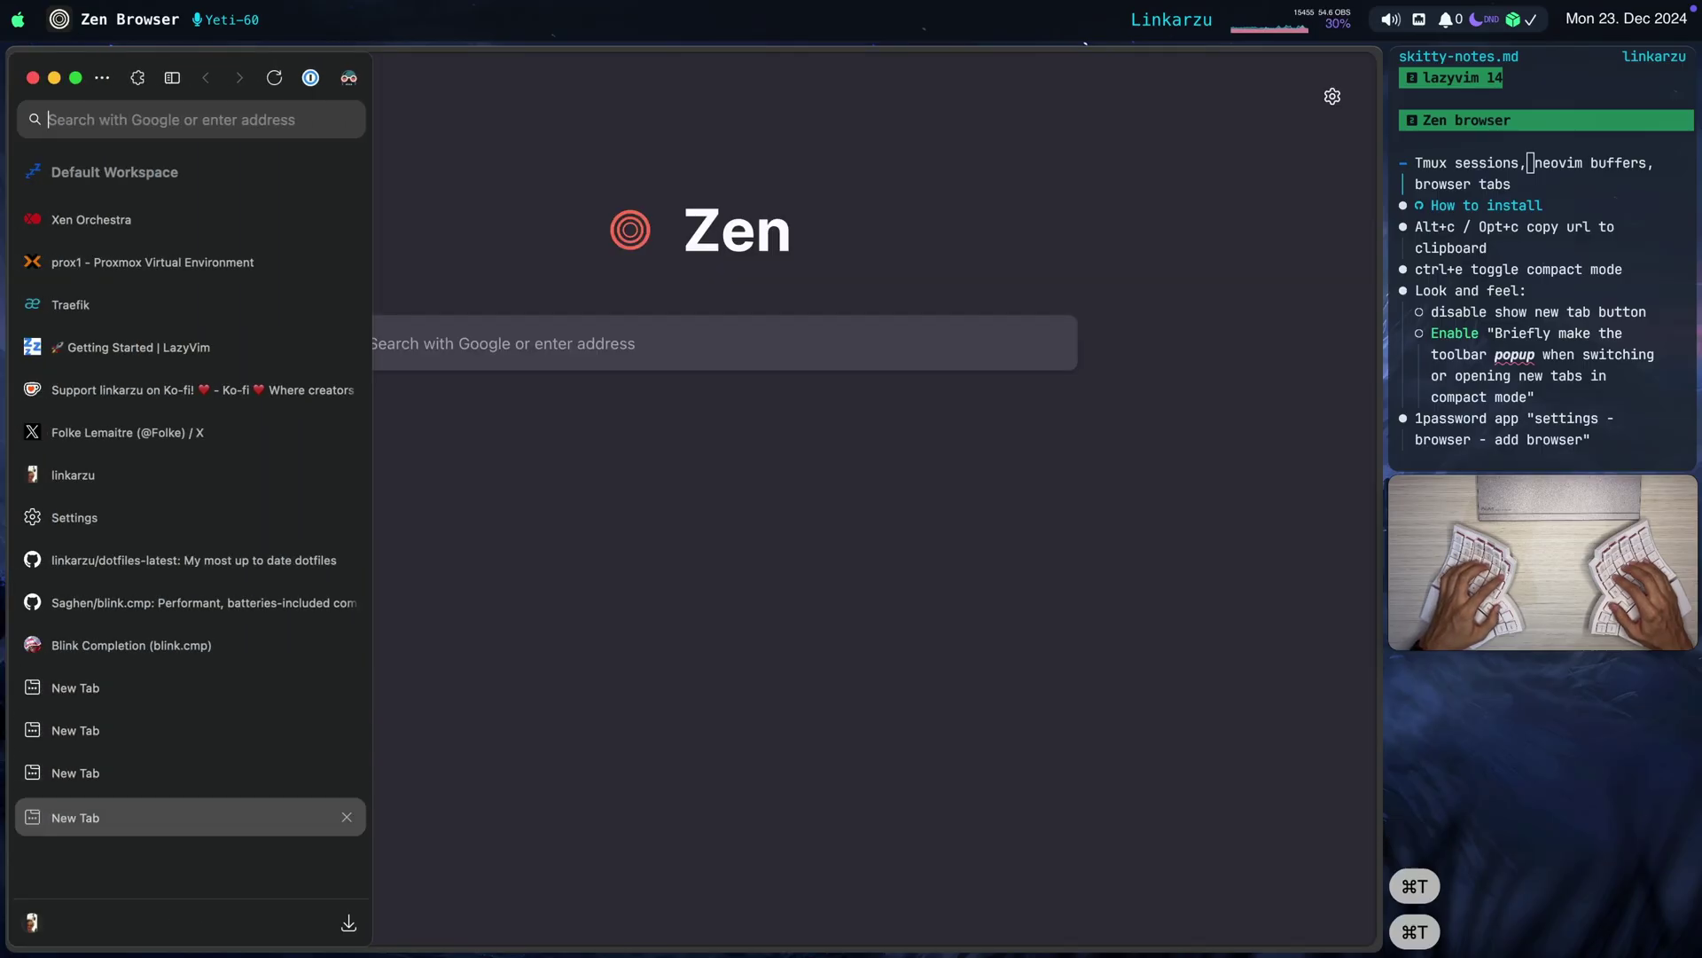
{"action": "key", "text": "super+t"}
{"action": "key", "text": "super+t"}
{"action": "key", "text": "super+t"}
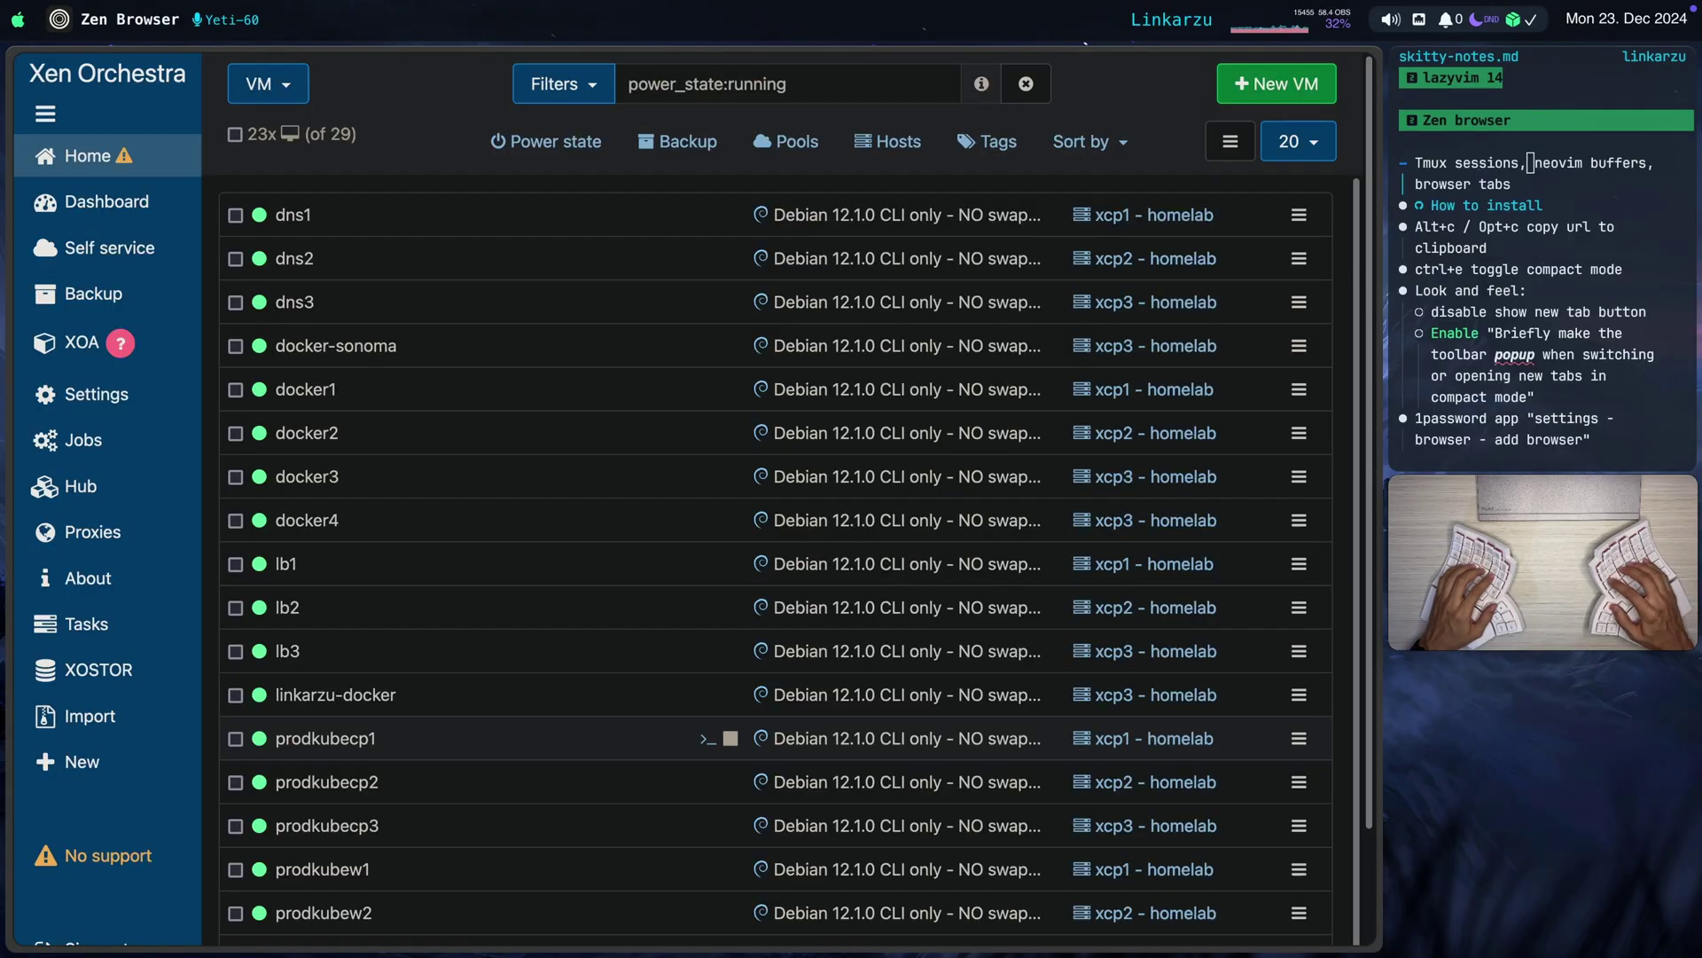
Move back and forth among the new empty tabs from the Xen Orchestra tab
{"action": "key", "text": "shift+super+bracketleft"}
{"action": "key", "text": "shift+super+bracketleft"}
{"action": "key", "text": "shift+super+bracketleft"}
{"action": "key", "text": "shift+super+bracketleft"}
{"action": "key", "text": "shift+super+bracketleft"}
{"action": "key", "text": "shift+super+bracketleft"}
{"action": "key", "text": "shift+super+bracketleft"}
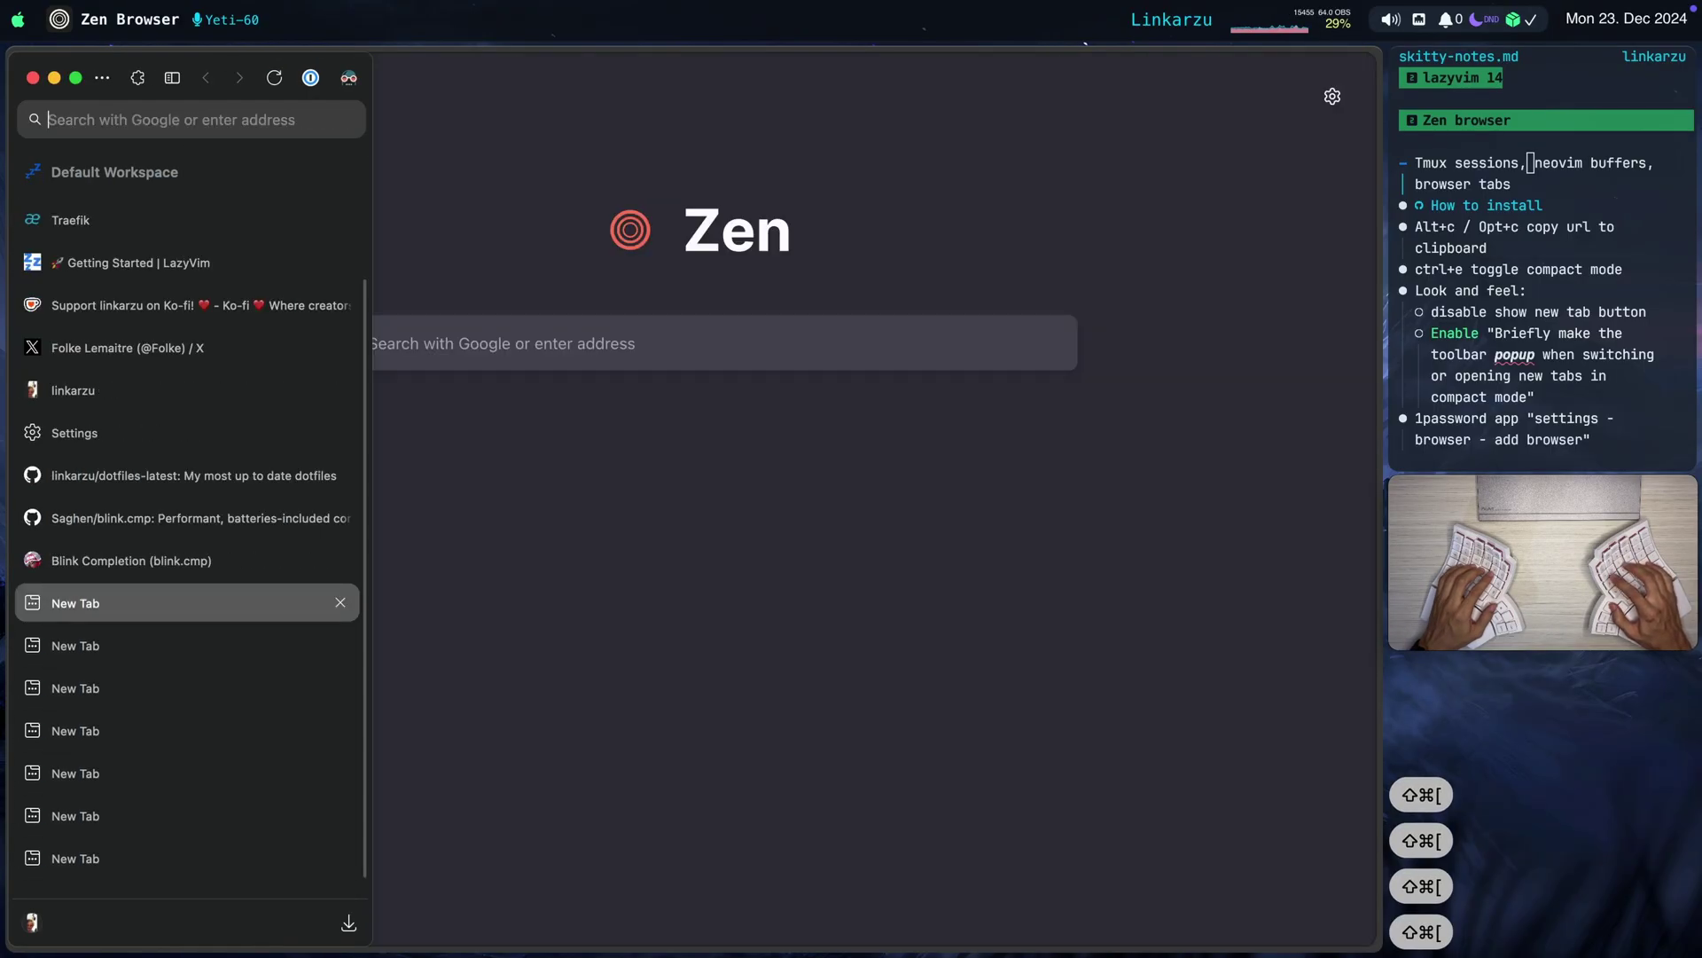
{"action": "key", "text": "shift+super+bracketright"}
{"action": "key", "text": "shift+super+bracketright"}
{"action": "key", "text": "shift+super+bracketright"}
{"action": "key", "text": "shift+super+bracketleft"}
{"action": "key", "text": "shift+super+bracketleft"}
{"action": "key", "text": "shift+super+bracketright"}
{"action": "key", "text": "shift+super+bracketleft"}
{"action": "key", "text": "shift+super+bracketright"}
{"action": "key", "text": "shift+super+bracketleft"}
{"action": "key", "text": "shift+super+bracketright"}
{"action": "key", "text": "shift+super+bracketleft"}
{"action": "key", "text": "shift+super+bracketright"}
{"action": "key", "text": "shift+super+bracketleft"}
{"action": "key", "text": "shift+super+bracketright"}
{"action": "key", "text": "shift+super+bracketleft"}
Close the new empty tabs one after another
{"action": "key", "text": "super+w"}
{"action": "key", "text": "super+w"}
{"action": "key", "text": "super+w"}
{"action": "key", "text": "super+w"}
{"action": "key", "text": "super+w"}
{"action": "key", "text": "super+w"}
{"action": "key", "text": "super+w"}
{"action": "key", "text": "super+w"}
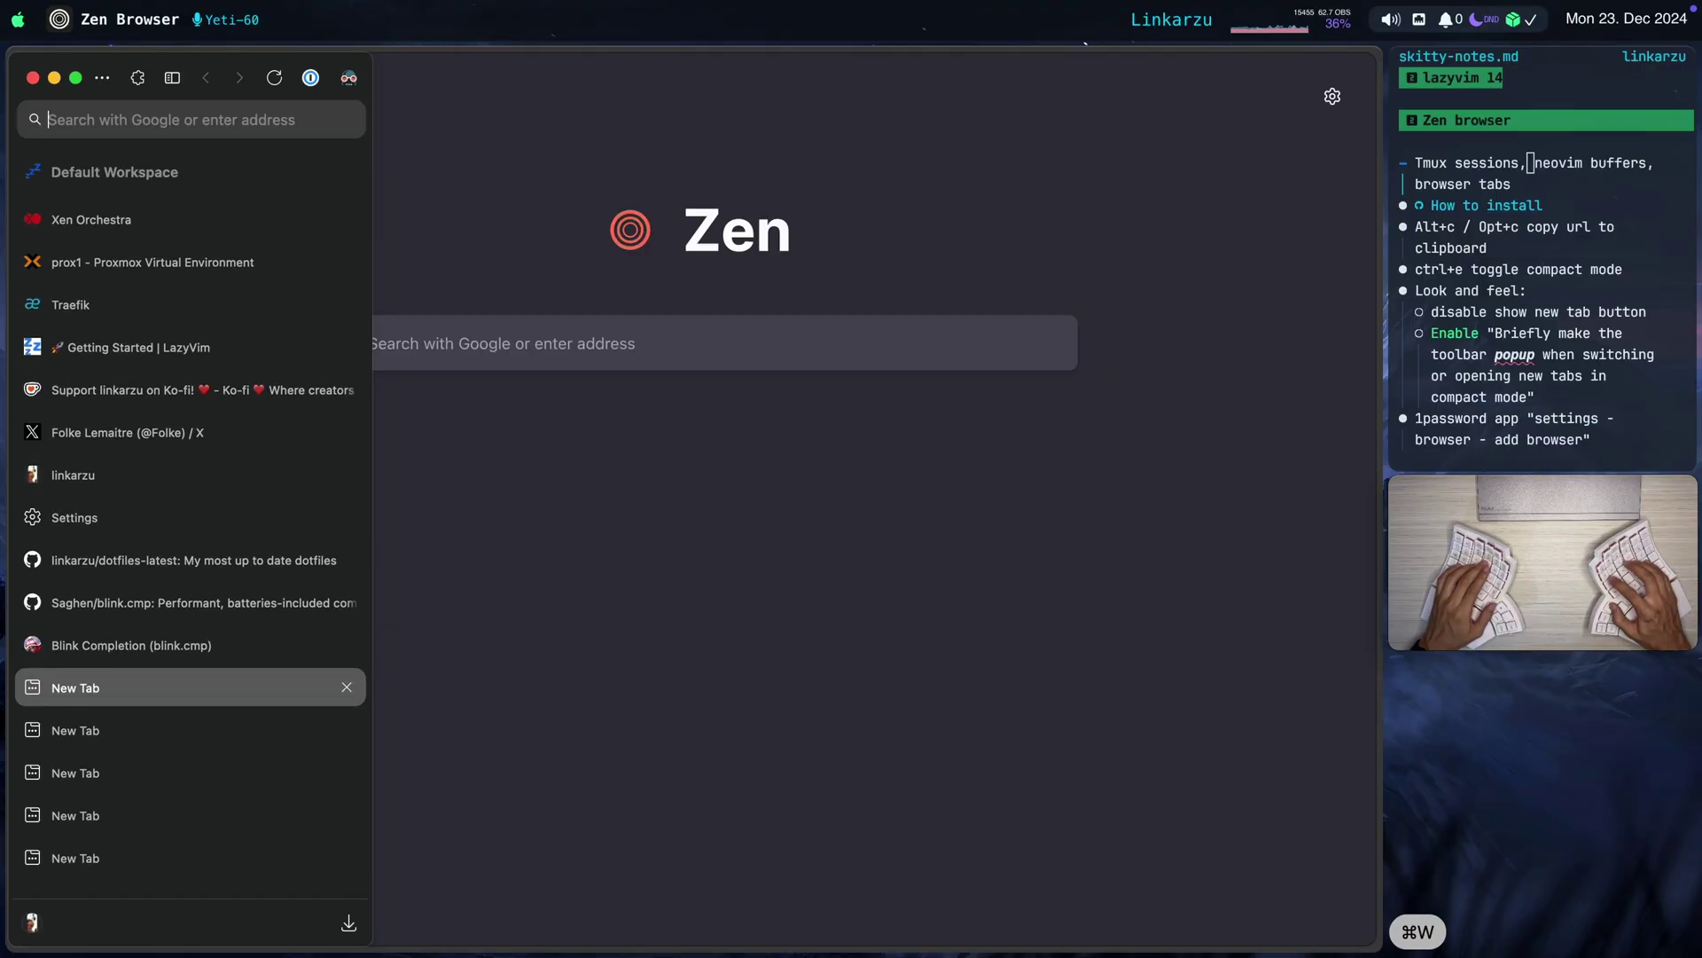
Cycle through the remaining tabs, including the X profile, Proxmox and LazyVim pages
{"action": "key", "text": "shift+super+bracketleft"}
{"action": "key", "text": "shift+super+bracketleft"}
{"action": "key", "text": "shift+super+bracketleft"}
{"action": "key", "text": "shift+super+bracketleft"}
{"action": "key", "text": "shift+super+bracketleft"}
{"action": "key", "text": "shift+super+bracketleft"}
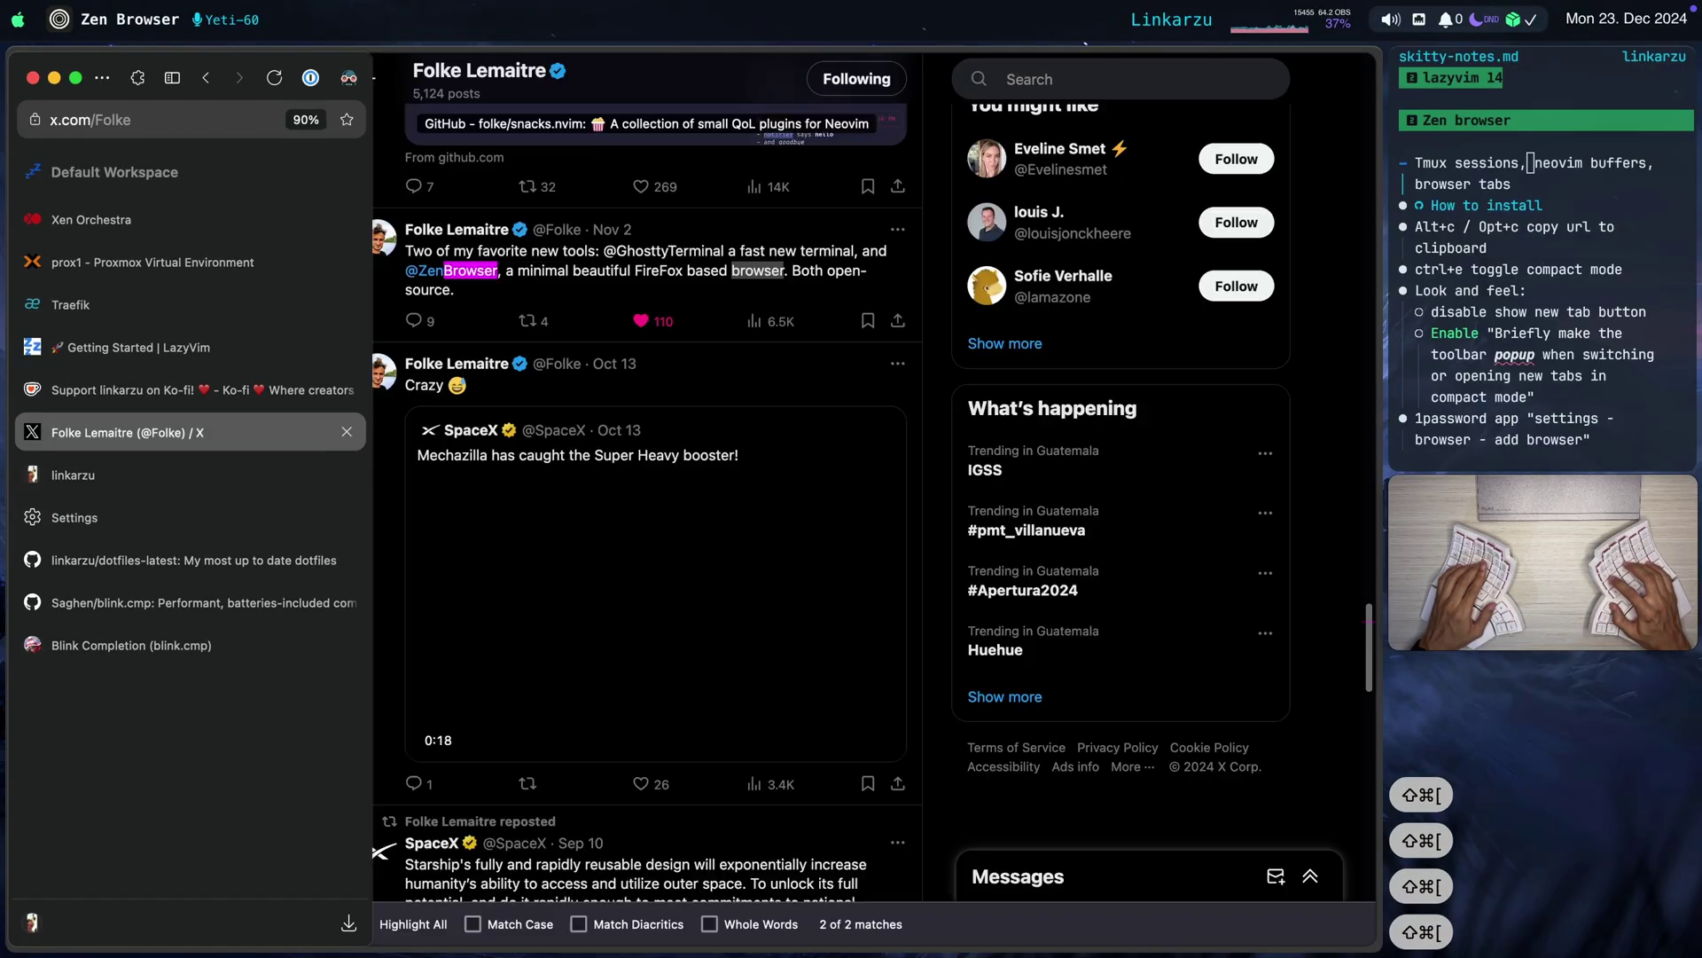
{"action": "key", "text": "shift+super+bracketleft"}
{"action": "key", "text": "shift+super+bracketleft"}
{"action": "key", "text": "shift+super+bracketleft"}
{"action": "key", "text": "shift+super+bracketright"}
{"action": "key", "text": "shift+super+bracketleft"}
{"action": "key", "text": "shift+super+bracketleft"}
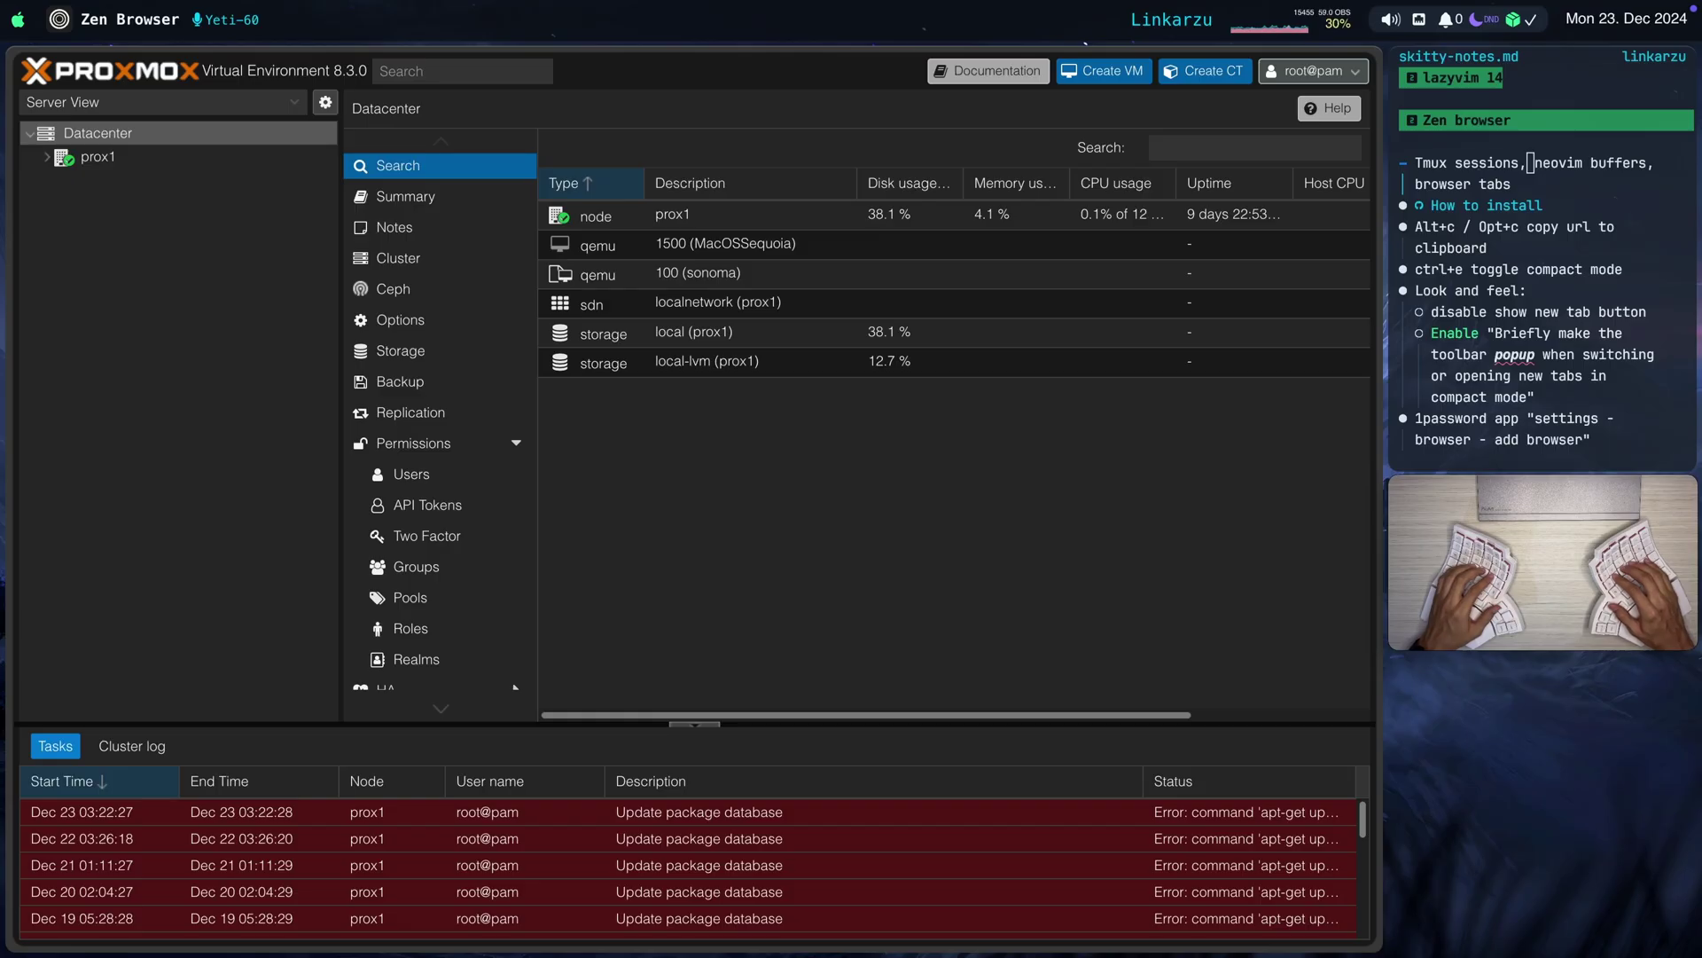
{"action": "key", "text": "super+shift+bracketleft"}
{"action": "key", "text": "super+shift+bracketleft"}
{"action": "key", "text": "super+shift+bracketleft"}
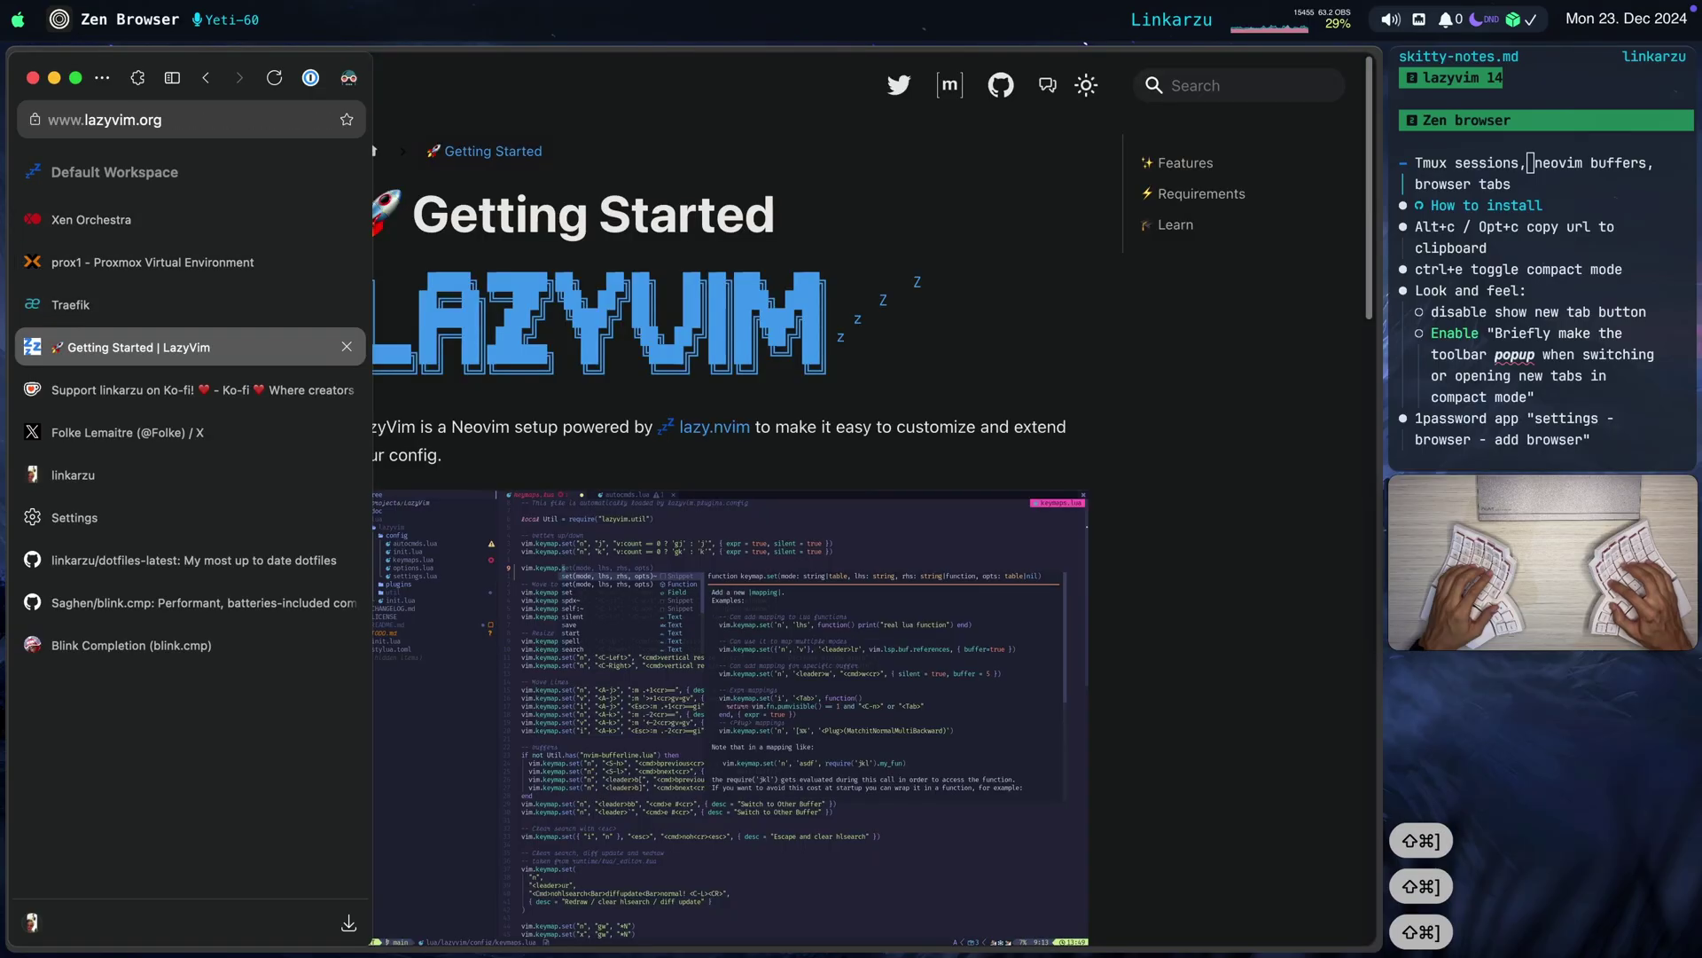
Show the details of the first karabiner-elements video from the "linkarzu karabiner" results in Raycast
{"action": "key", "text": "ctrl+alt+shift+super+6"}
{"action": "key", "text": "j"}
{"action": "key", "text": "j"}
{"action": "key", "text": "k"}
{"action": "key", "text": "k"}
{"action": "key", "text": "k"}
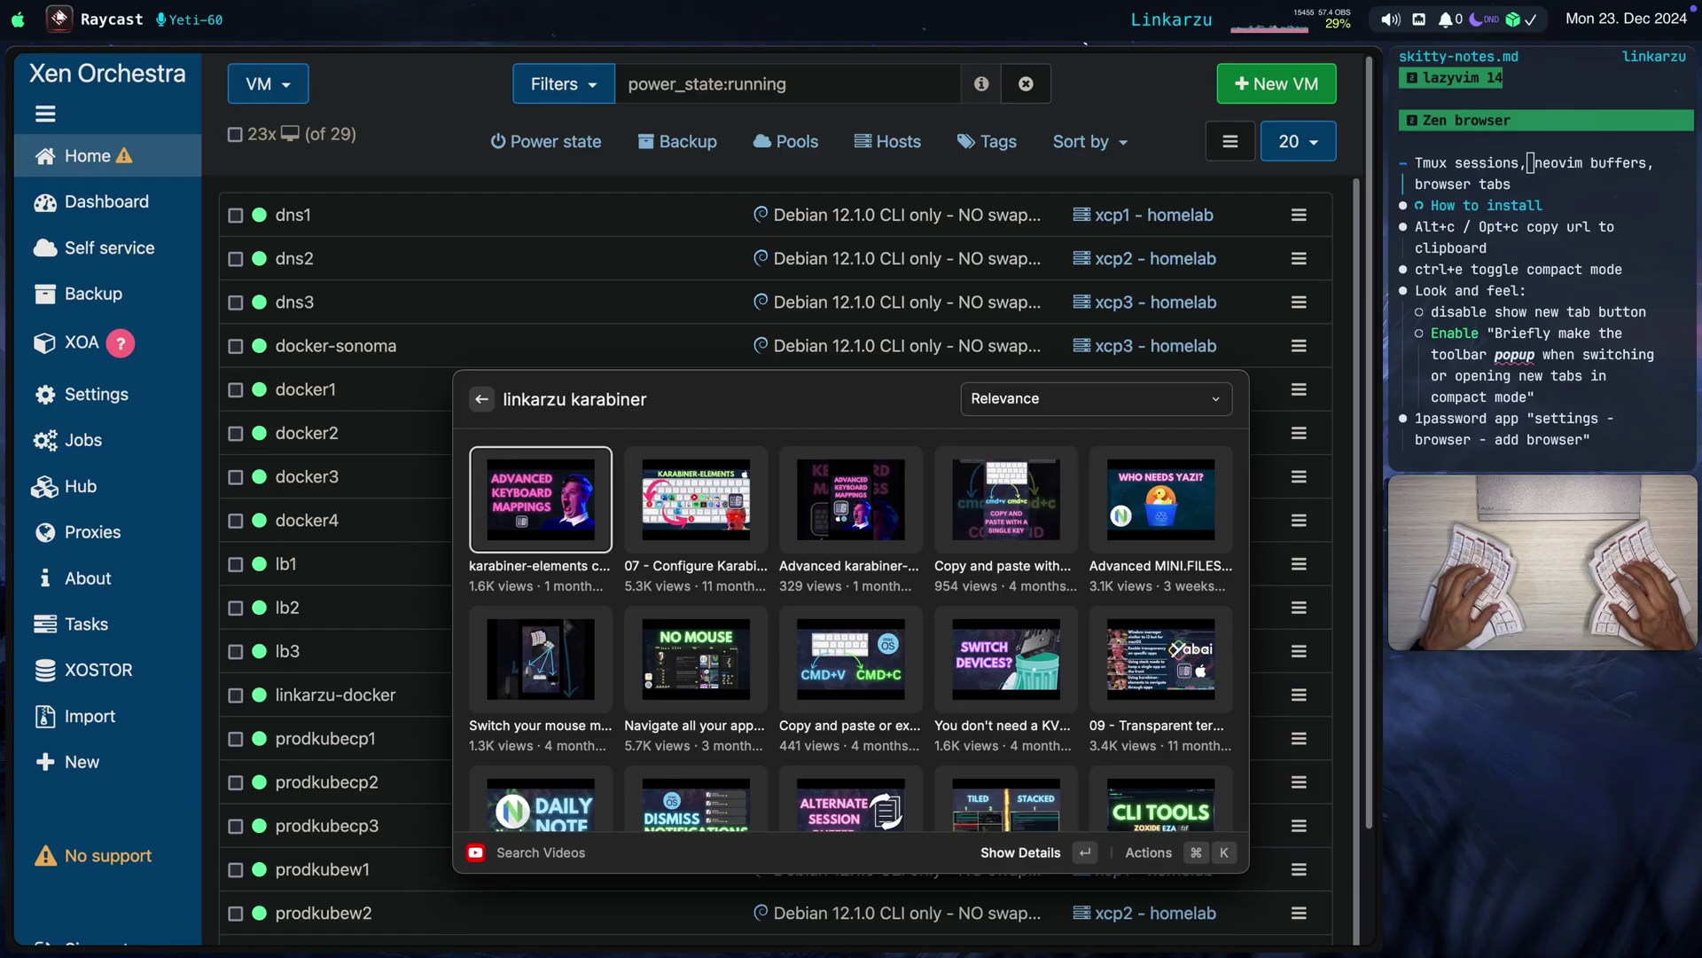
{"action": "key", "text": "Return"}
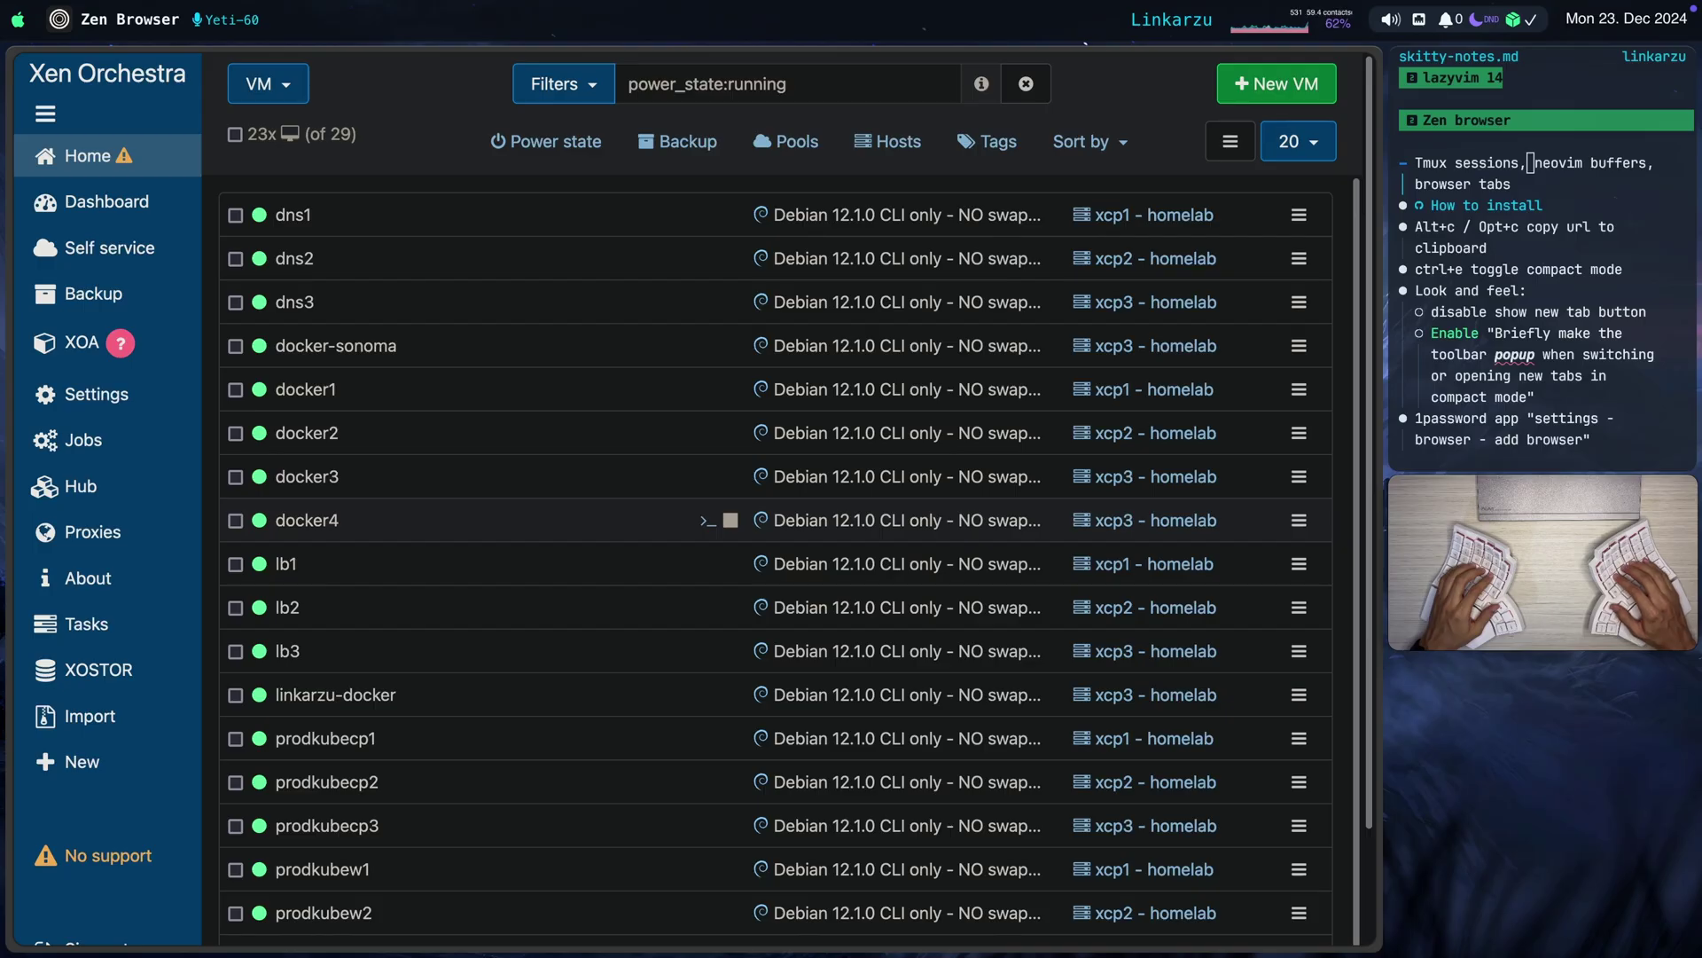
In skitty-notes.md, open the "How to install" link to the zen-browser/desktop GitHub repository
{"action": "key", "text": "k"}
{"action": "key", "text": "j"}
{"action": "key", "text": "j"}
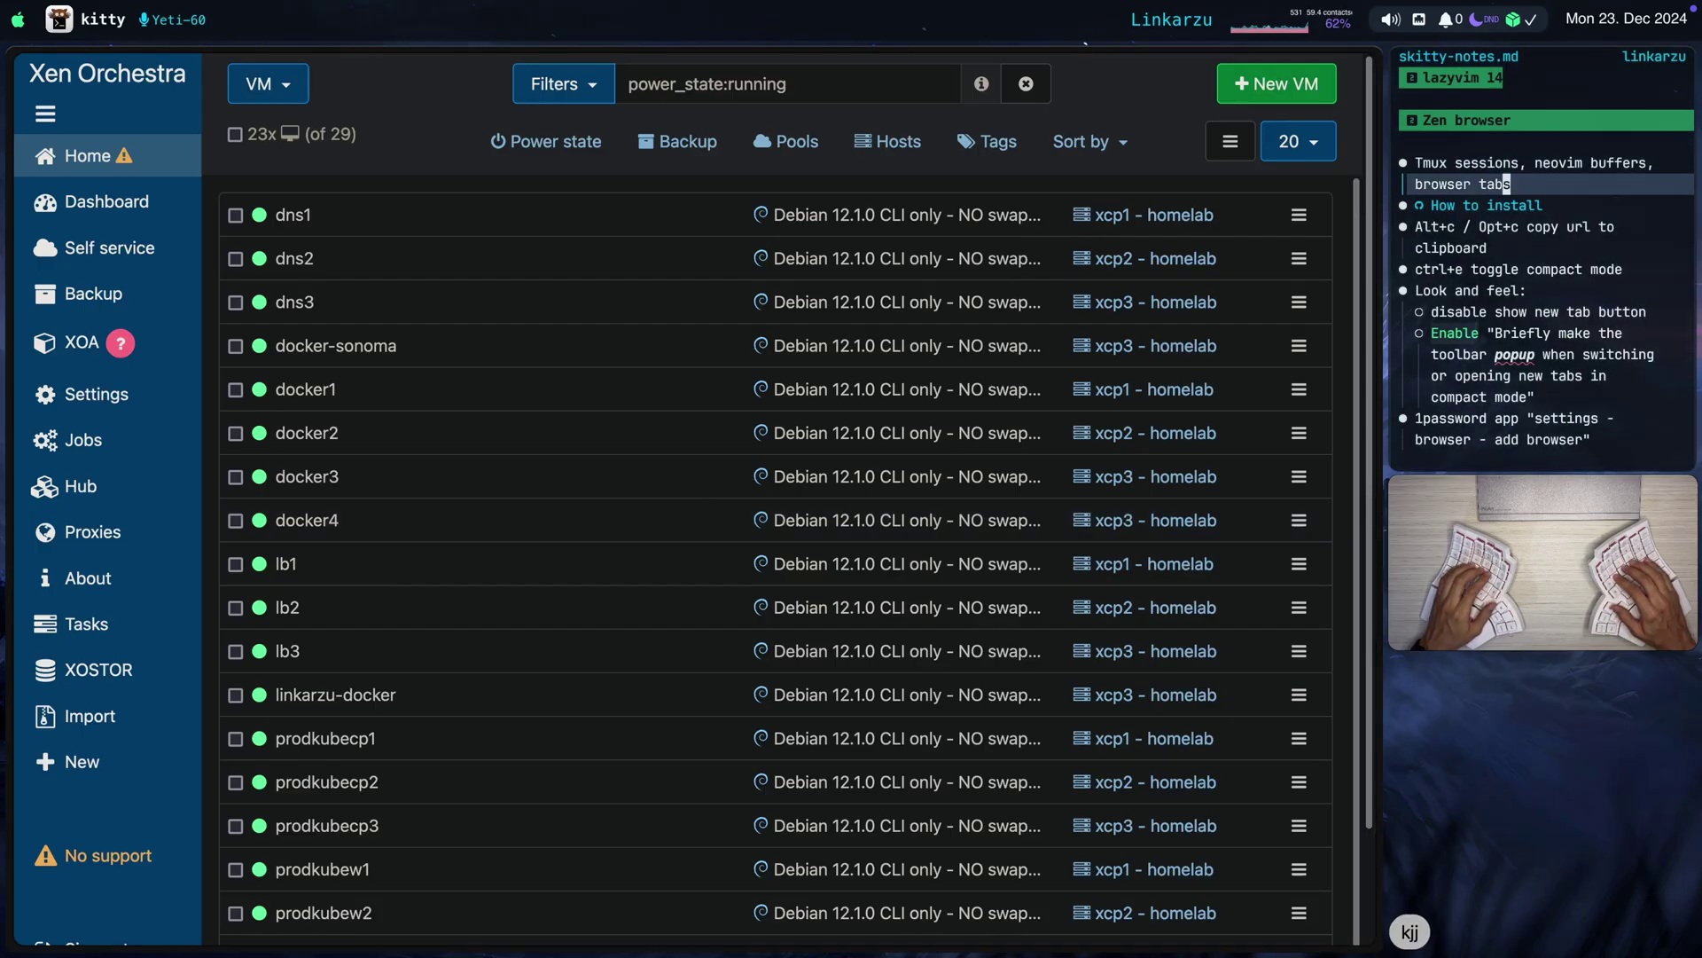
{"action": "key", "text": "j"}
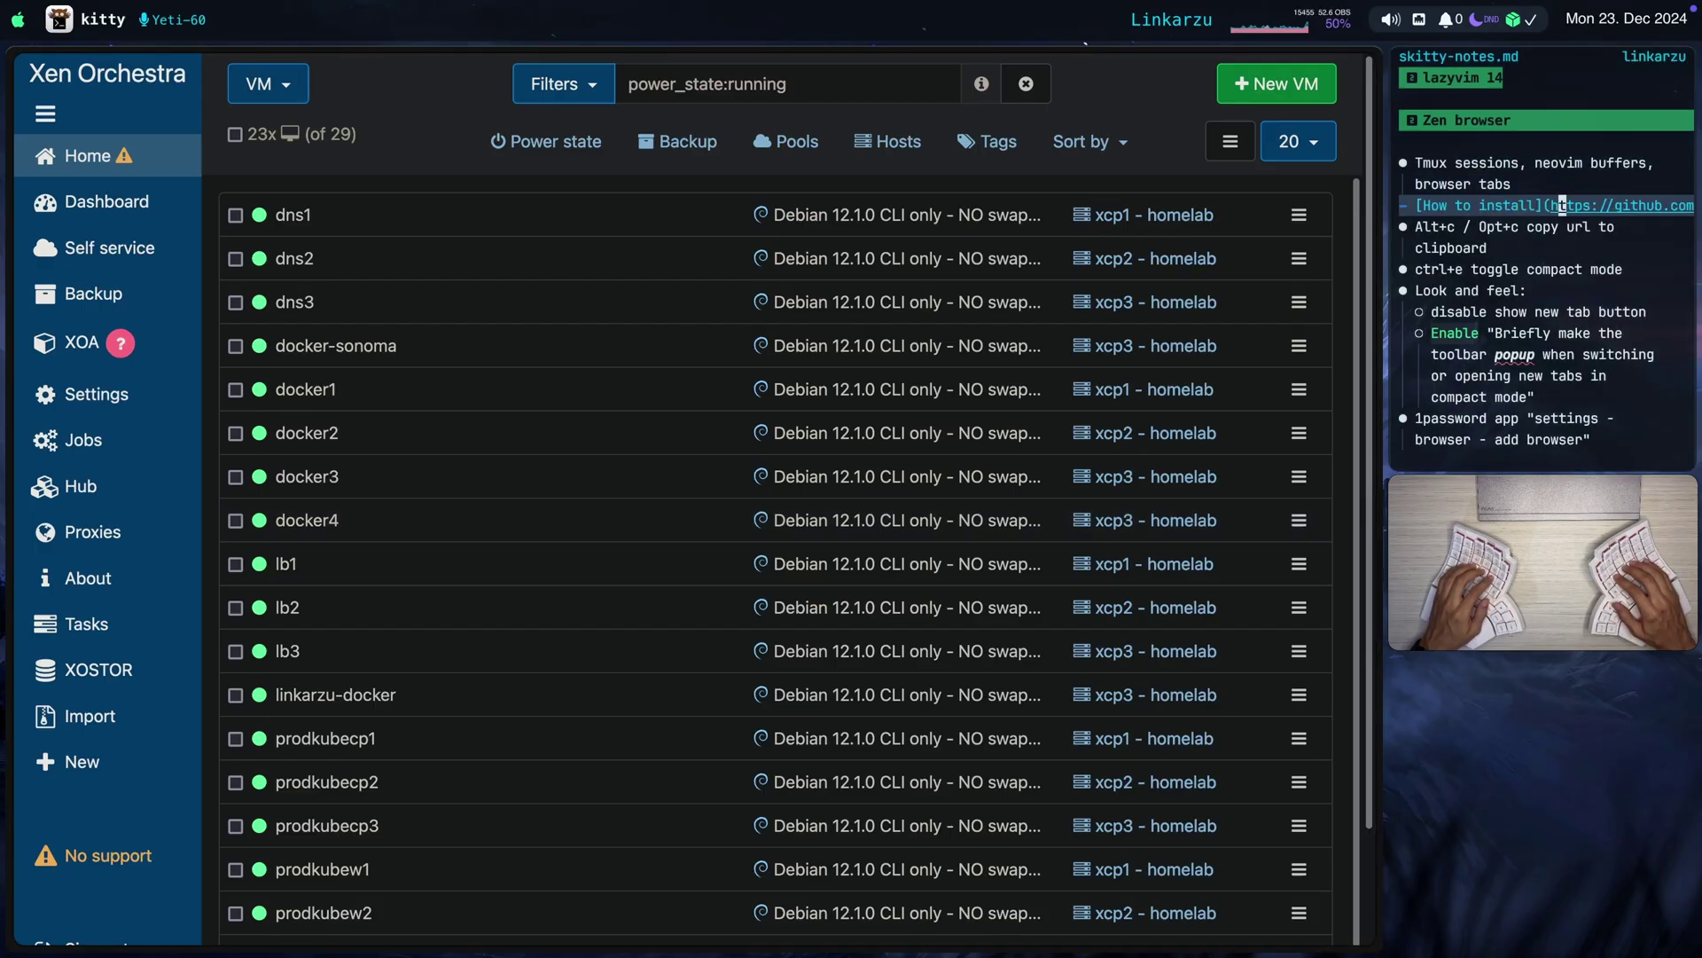
{"action": "key", "text": "g"}
{"action": "key", "text": "x"}
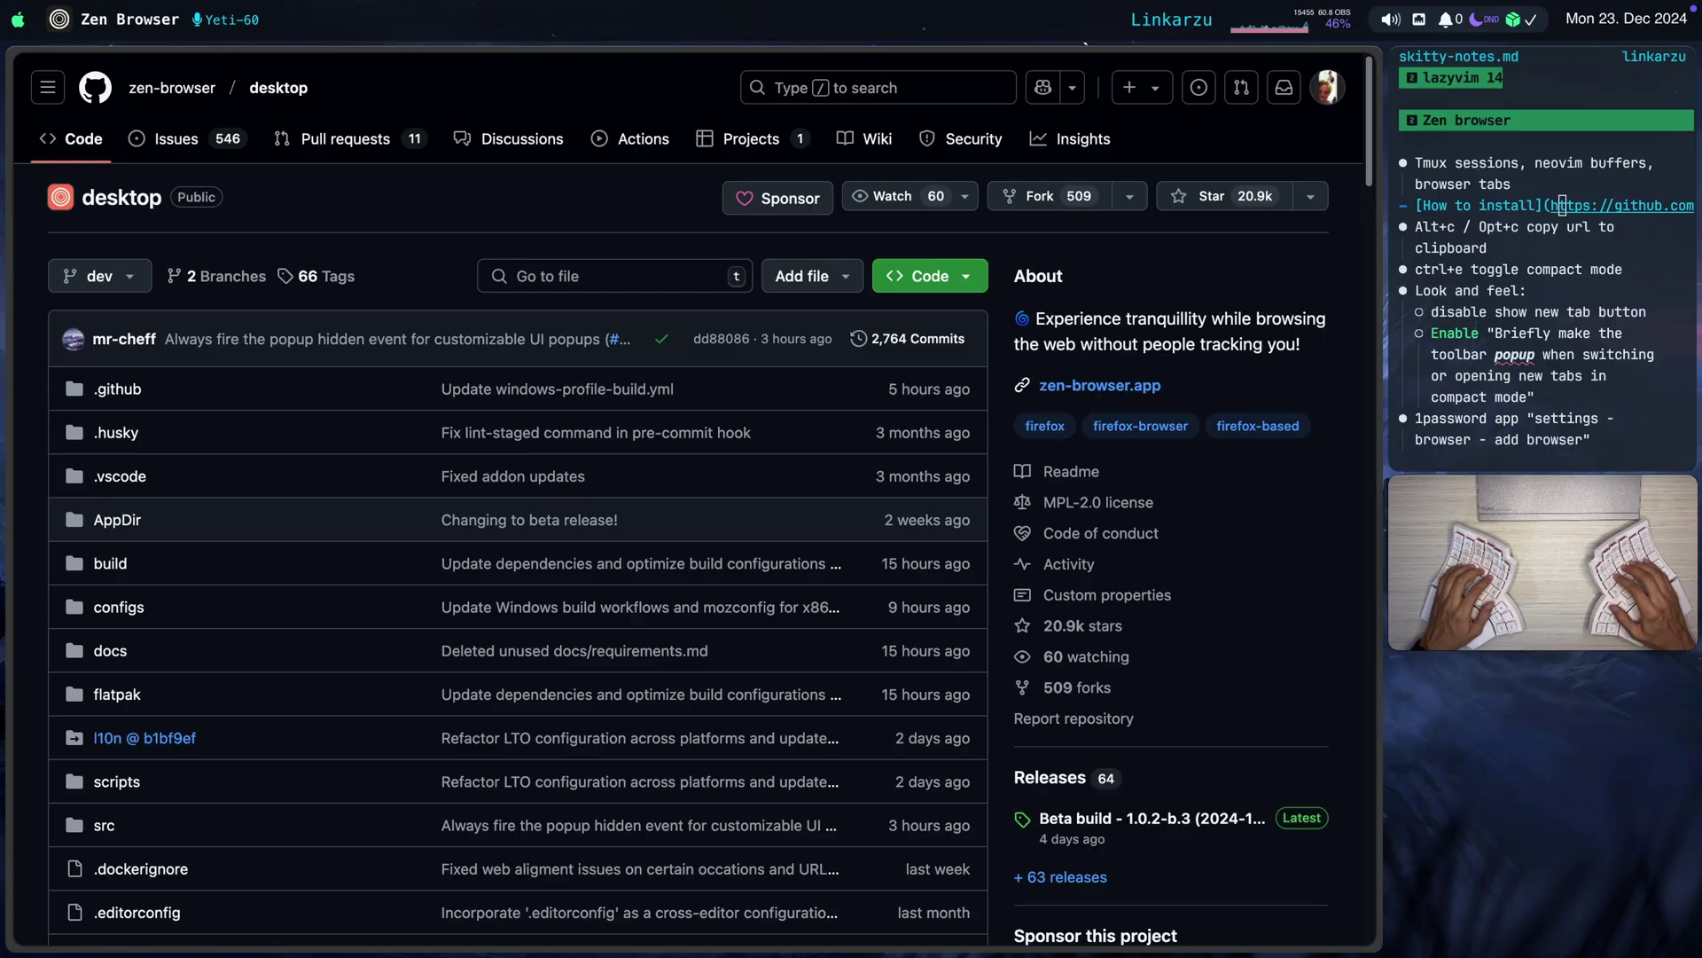
View the zen-browser.app website linked from the repository's About section, and return to the repository tab
{"action": "key", "text": "f"}
{"action": "key", "text": "l"}
{"action": "key", "text": "c"}
{"action": "key", "text": "super+shift+bracketright"}
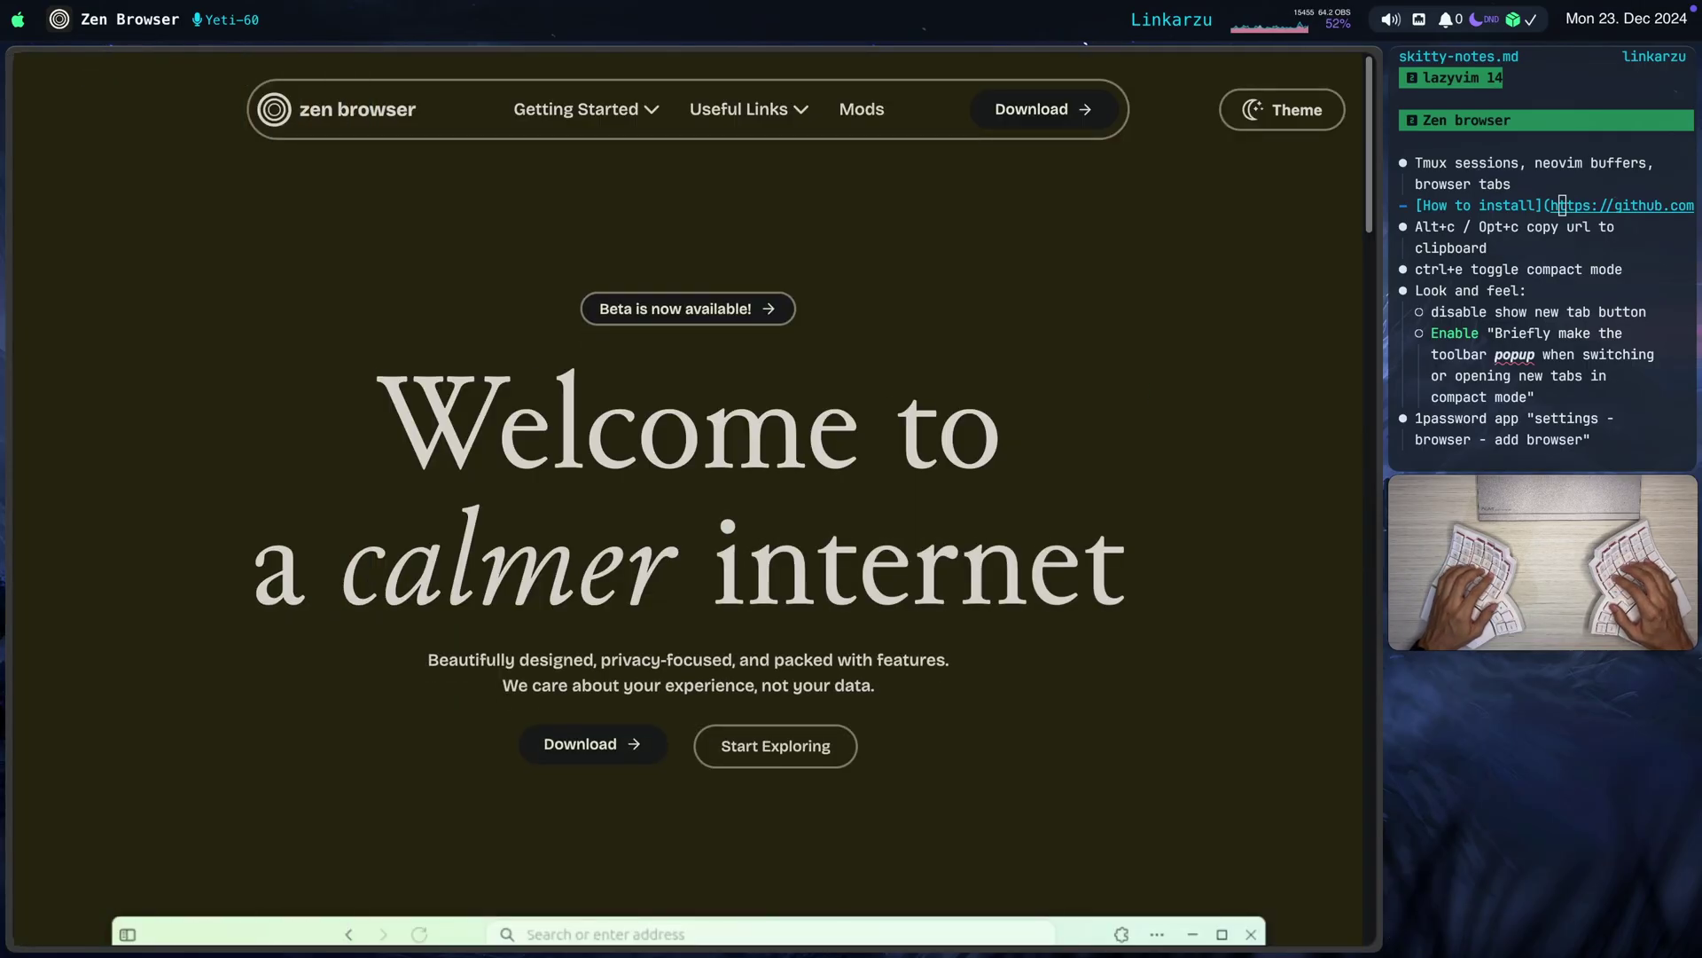
{"action": "key", "text": "super+shift+bracketleft"}
{"action": "key", "text": "super+shift+bracketleft"}
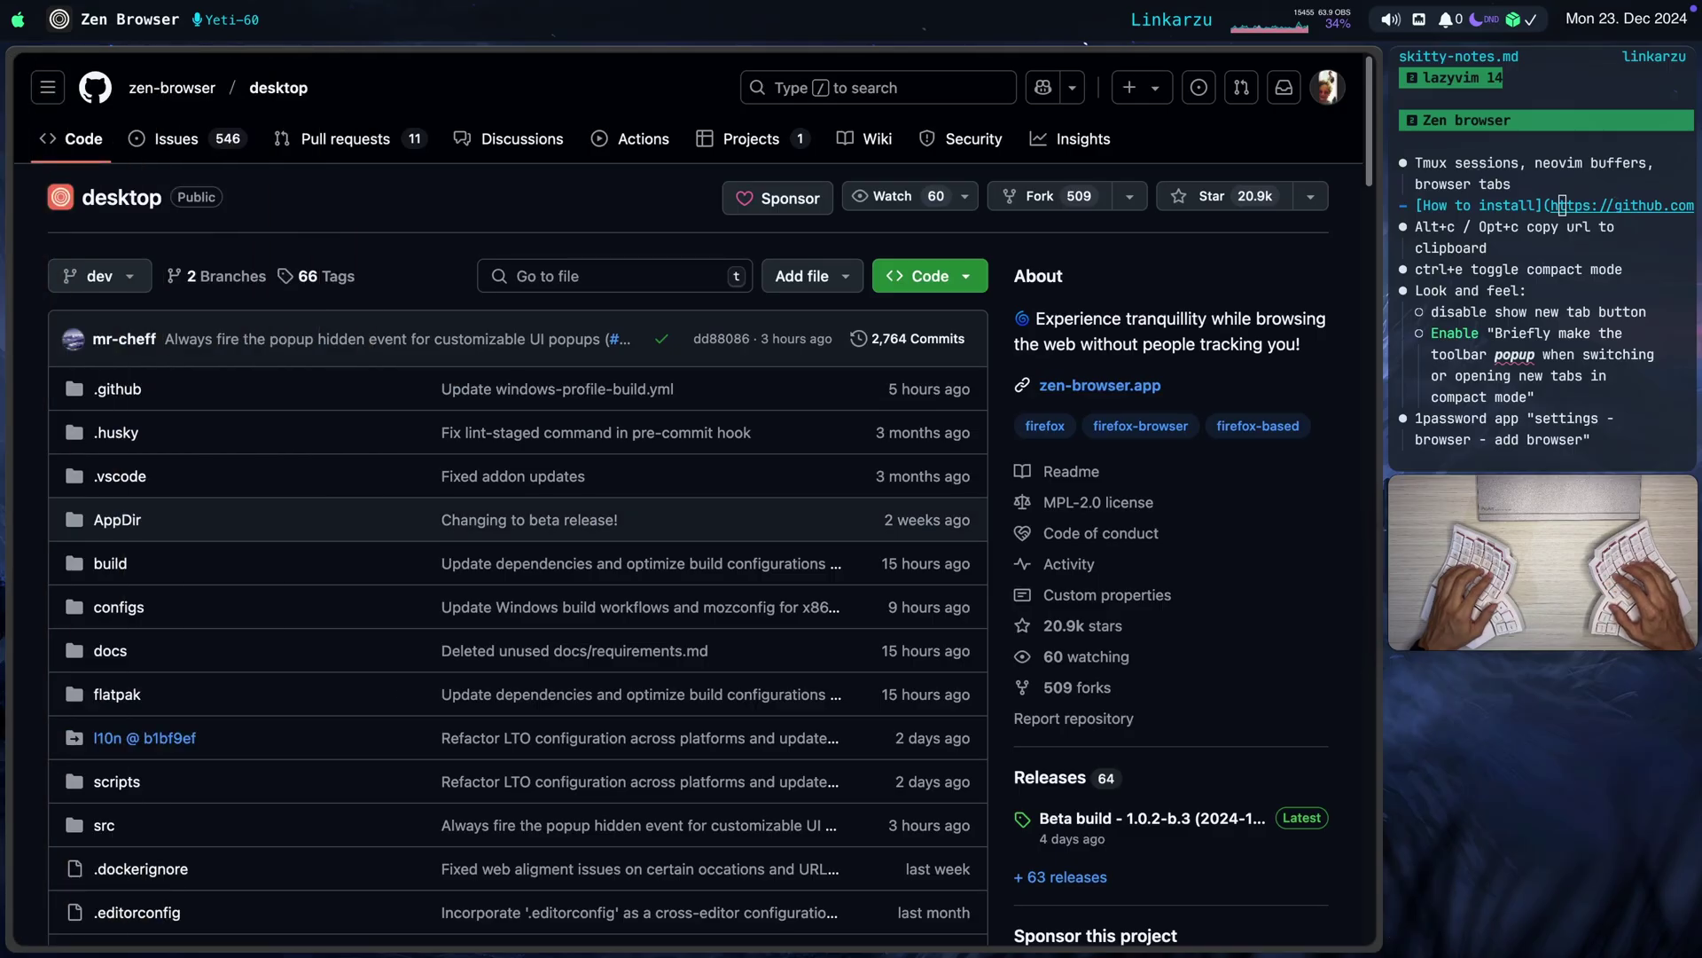
Examine the README's installation instructions for Windows, macOS and Linux
{"action": "key", "text": "ctrl+alt+shift+super+j"}
{"action": "key", "text": "j"}
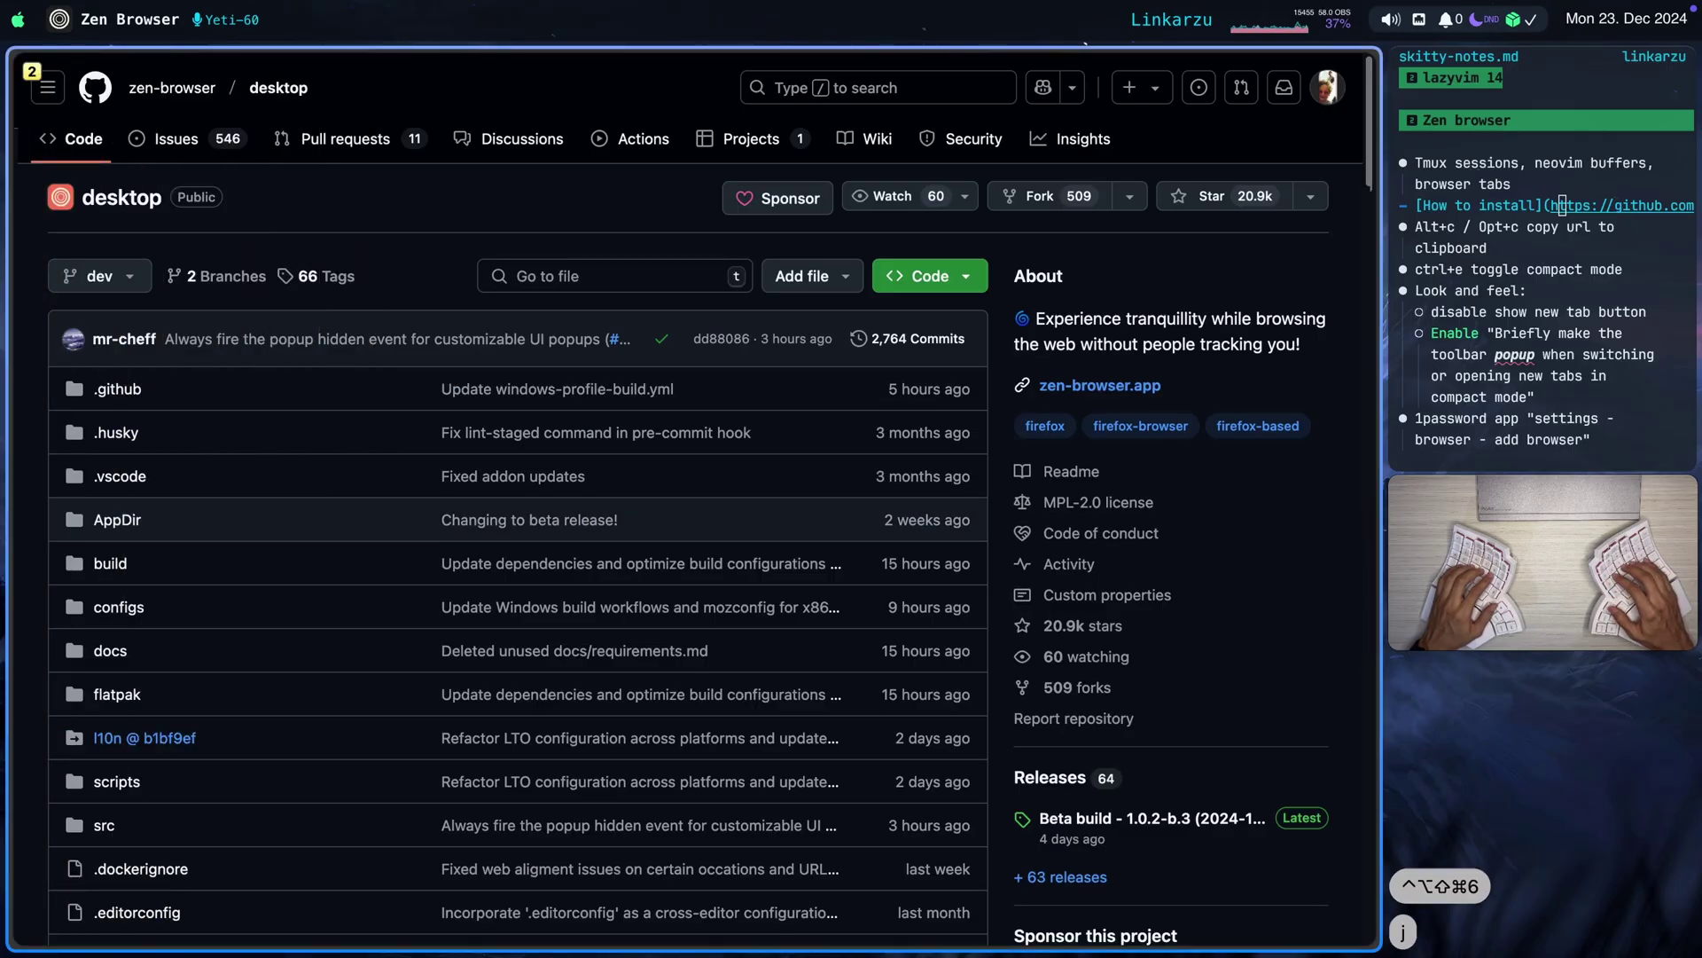
{"action": "scroll", "coordinate": [519, 515], "scroll_direction": "down", "scroll_amount": 12}
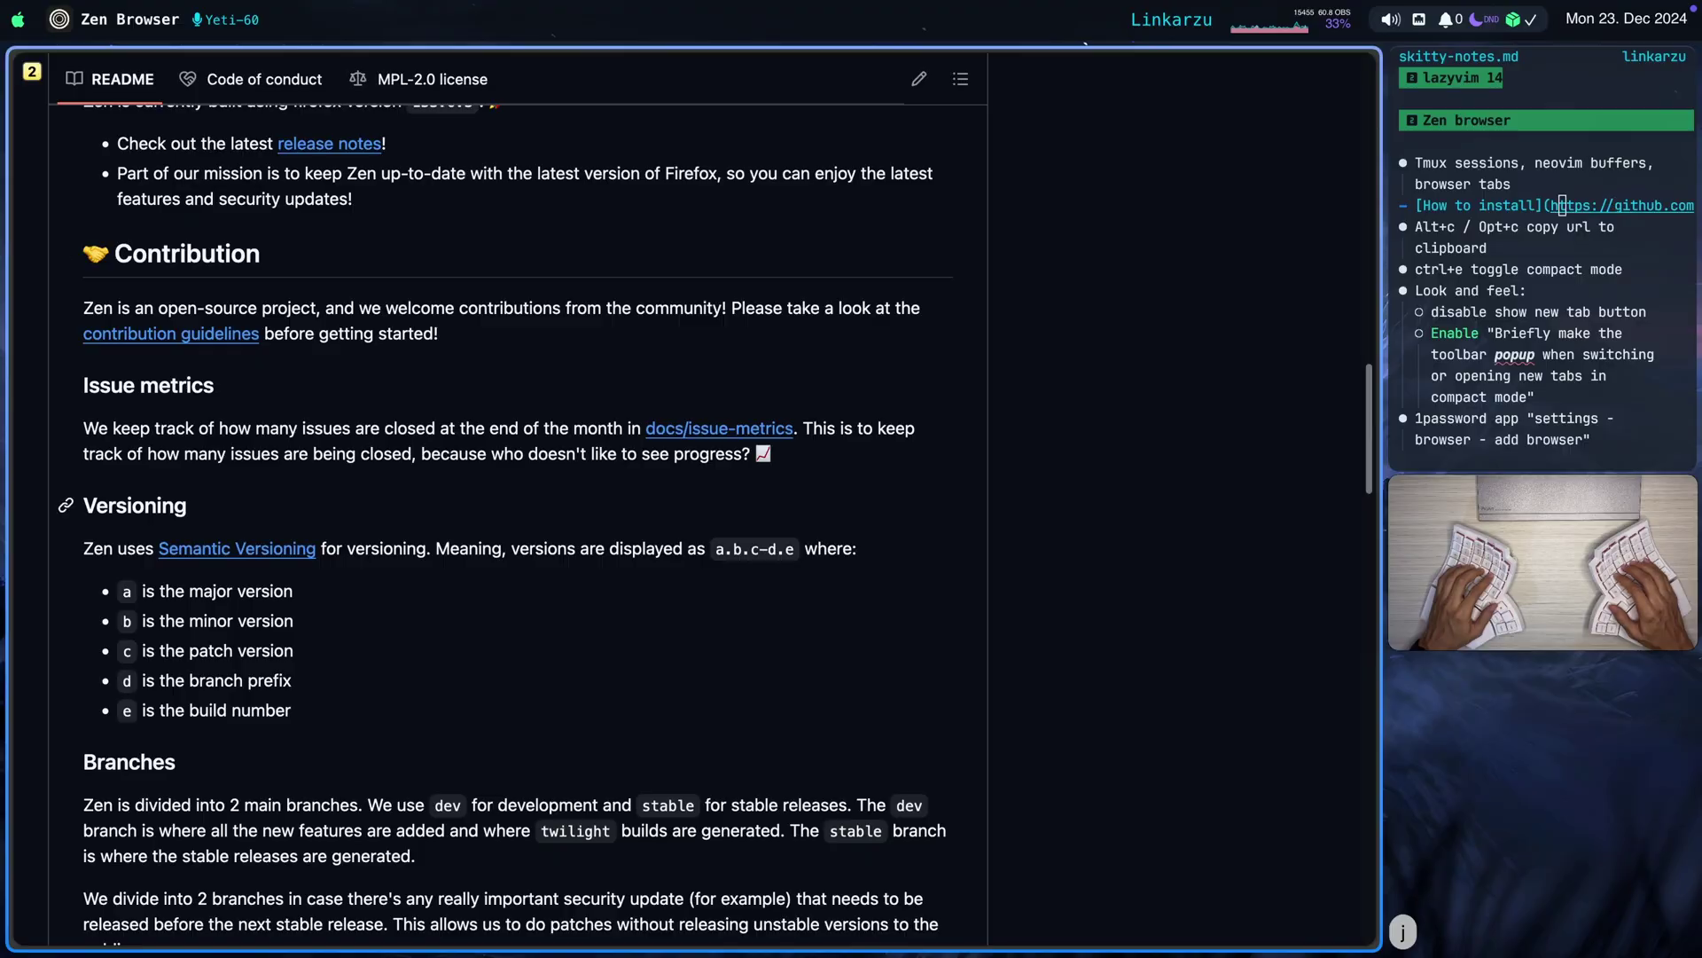
{"action": "scroll", "coordinate": [519, 515], "scroll_direction": "down", "scroll_amount": 2}
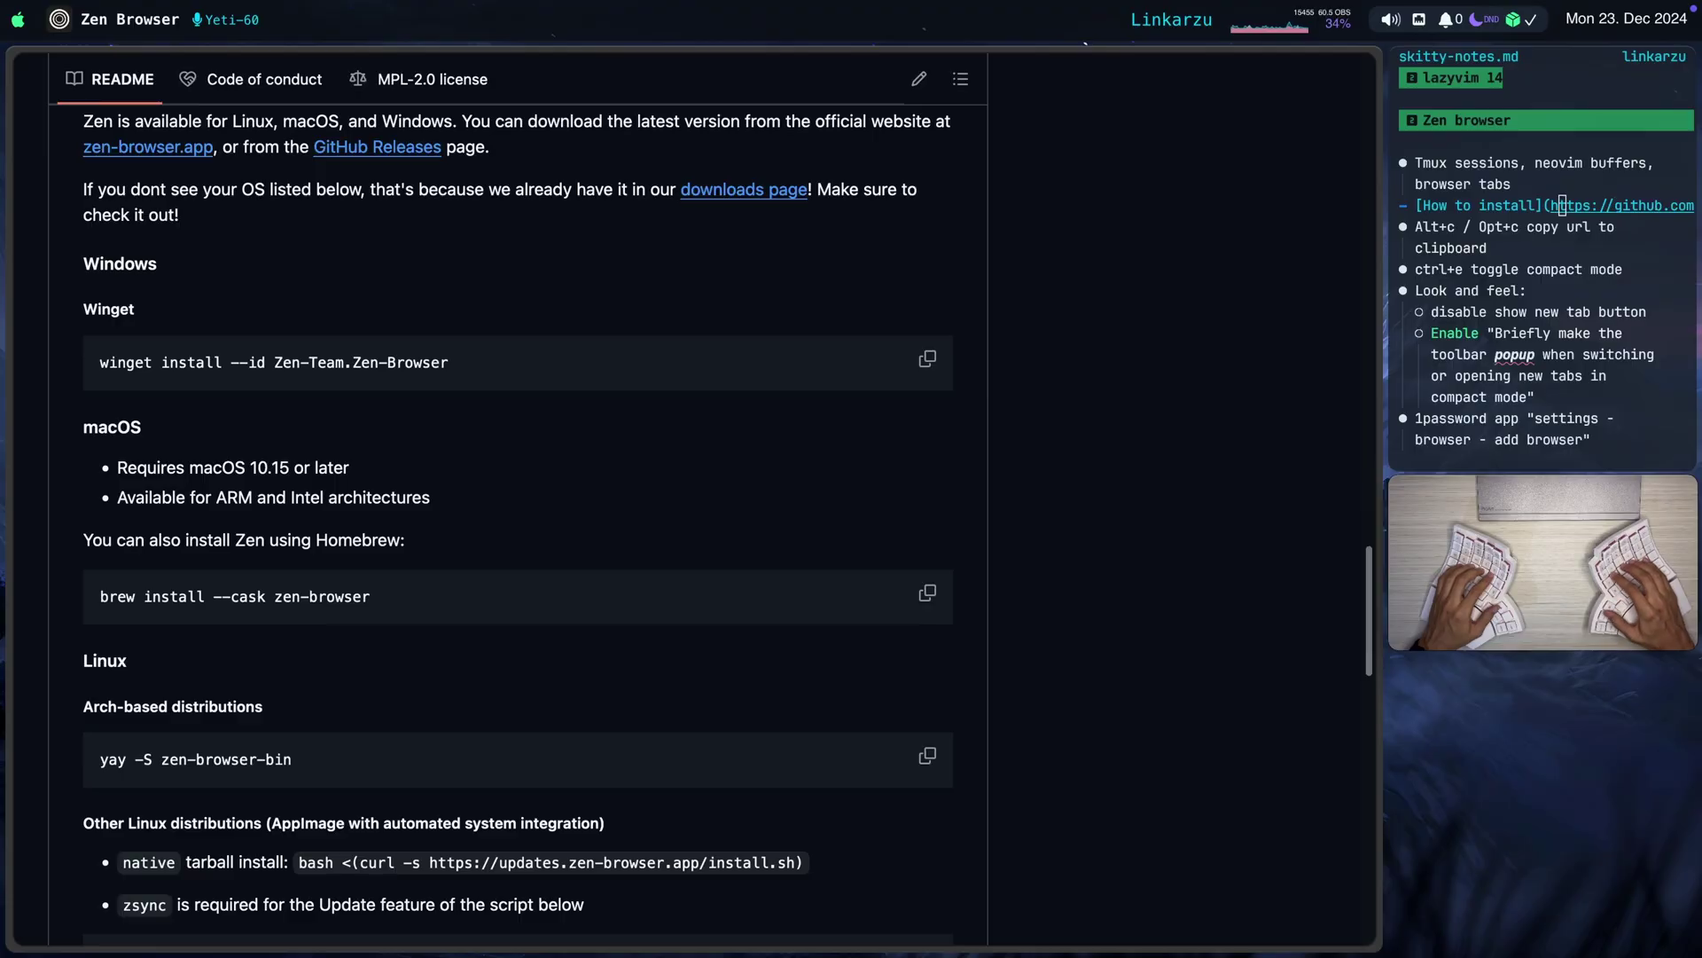
Copy the repository URL and insert it as a Markdown link in a new task in the 2024-12-23-Monday daily note
{"action": "key", "text": "alt+c"}
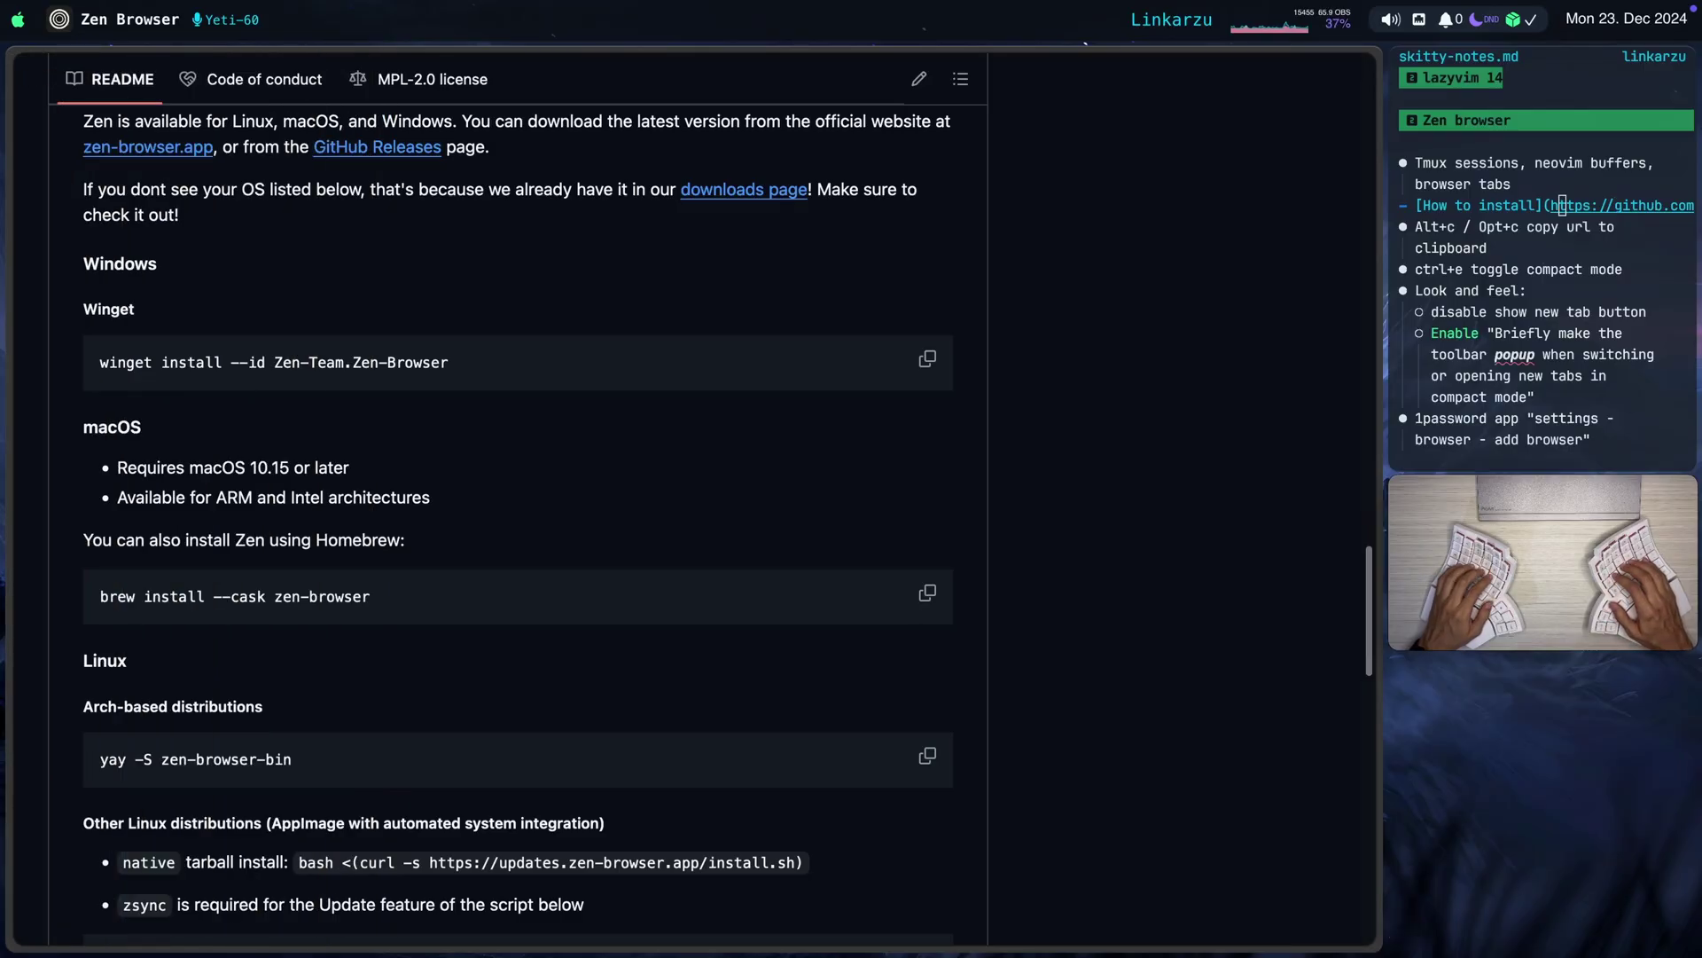
{"action": "key", "text": "ctrl+b"}
{"action": "key", "text": "1"}
{"action": "type", "text": "ko"}
{"action": "type", "text": "linkc"}
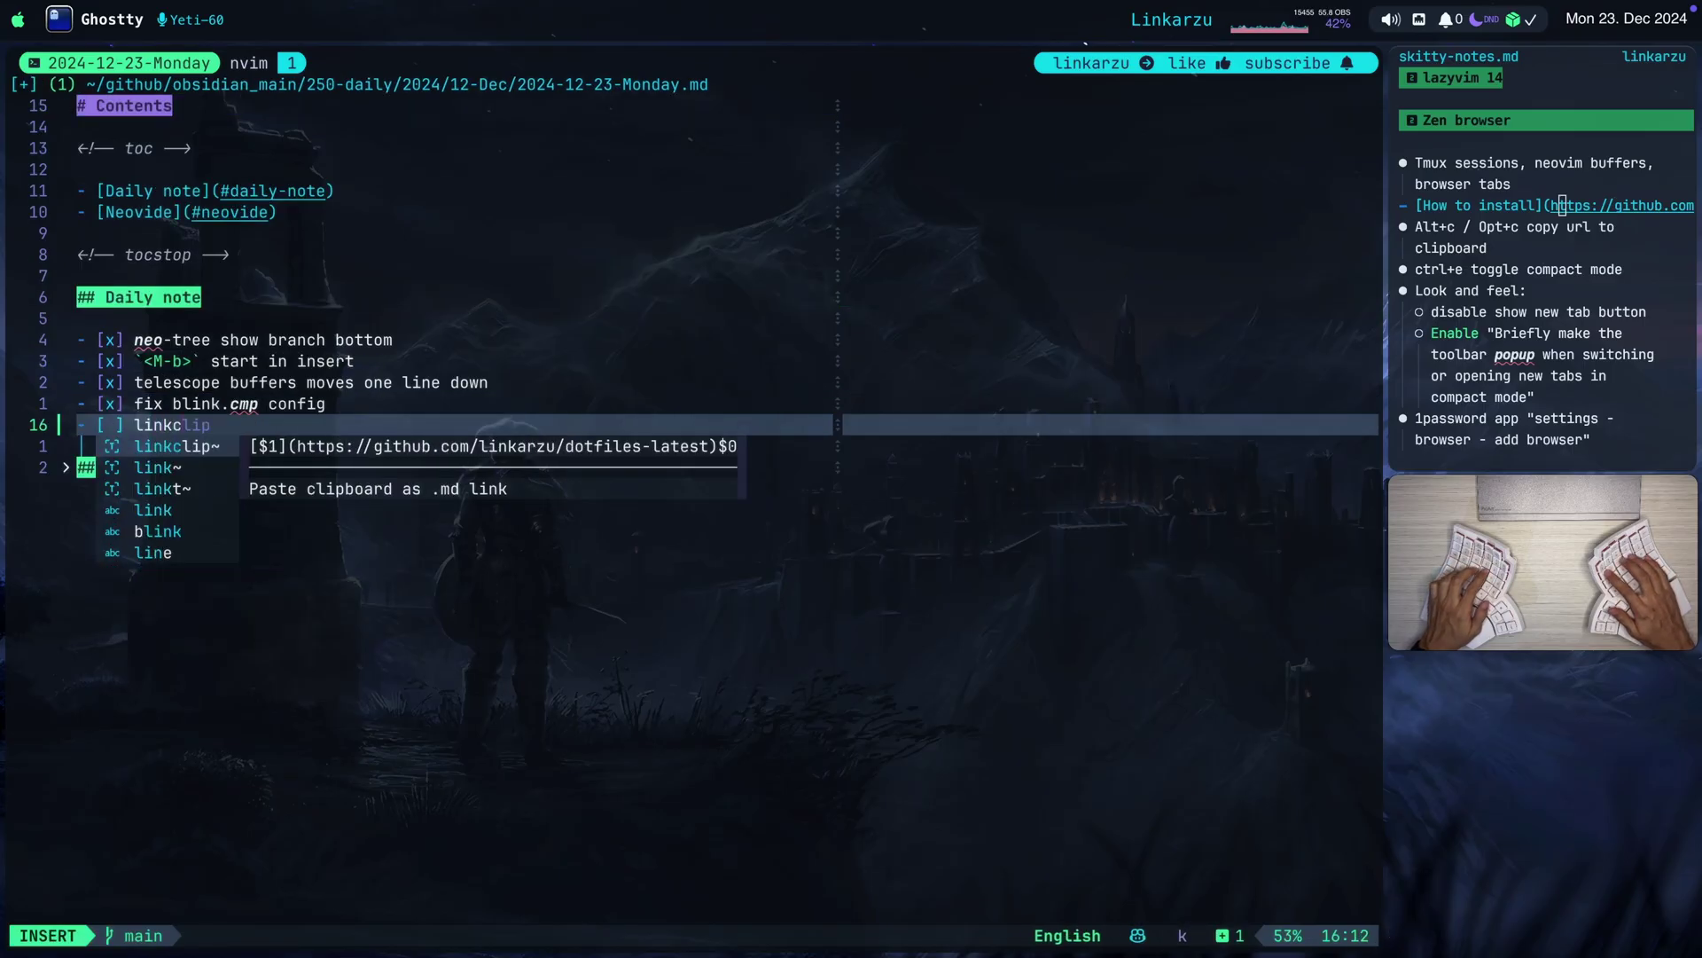
{"action": "key", "text": "Return"}
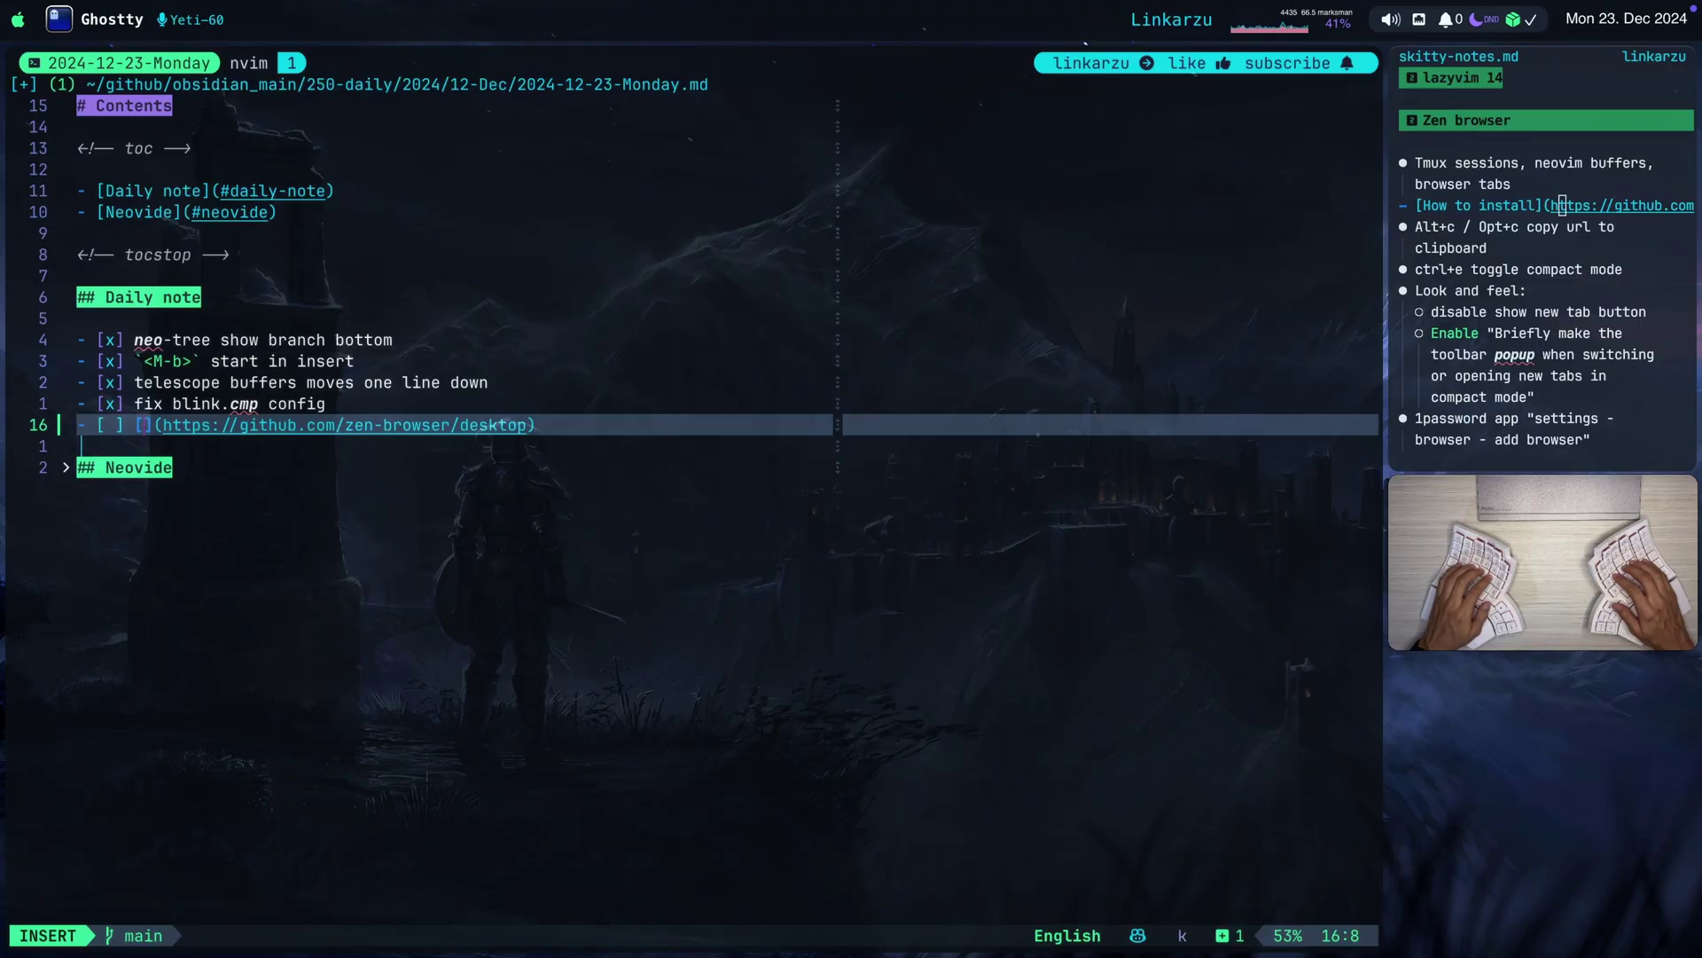
Set the new link's text to "zen-browser" and finish editing the task
{"action": "type", "text": "zen-br"}
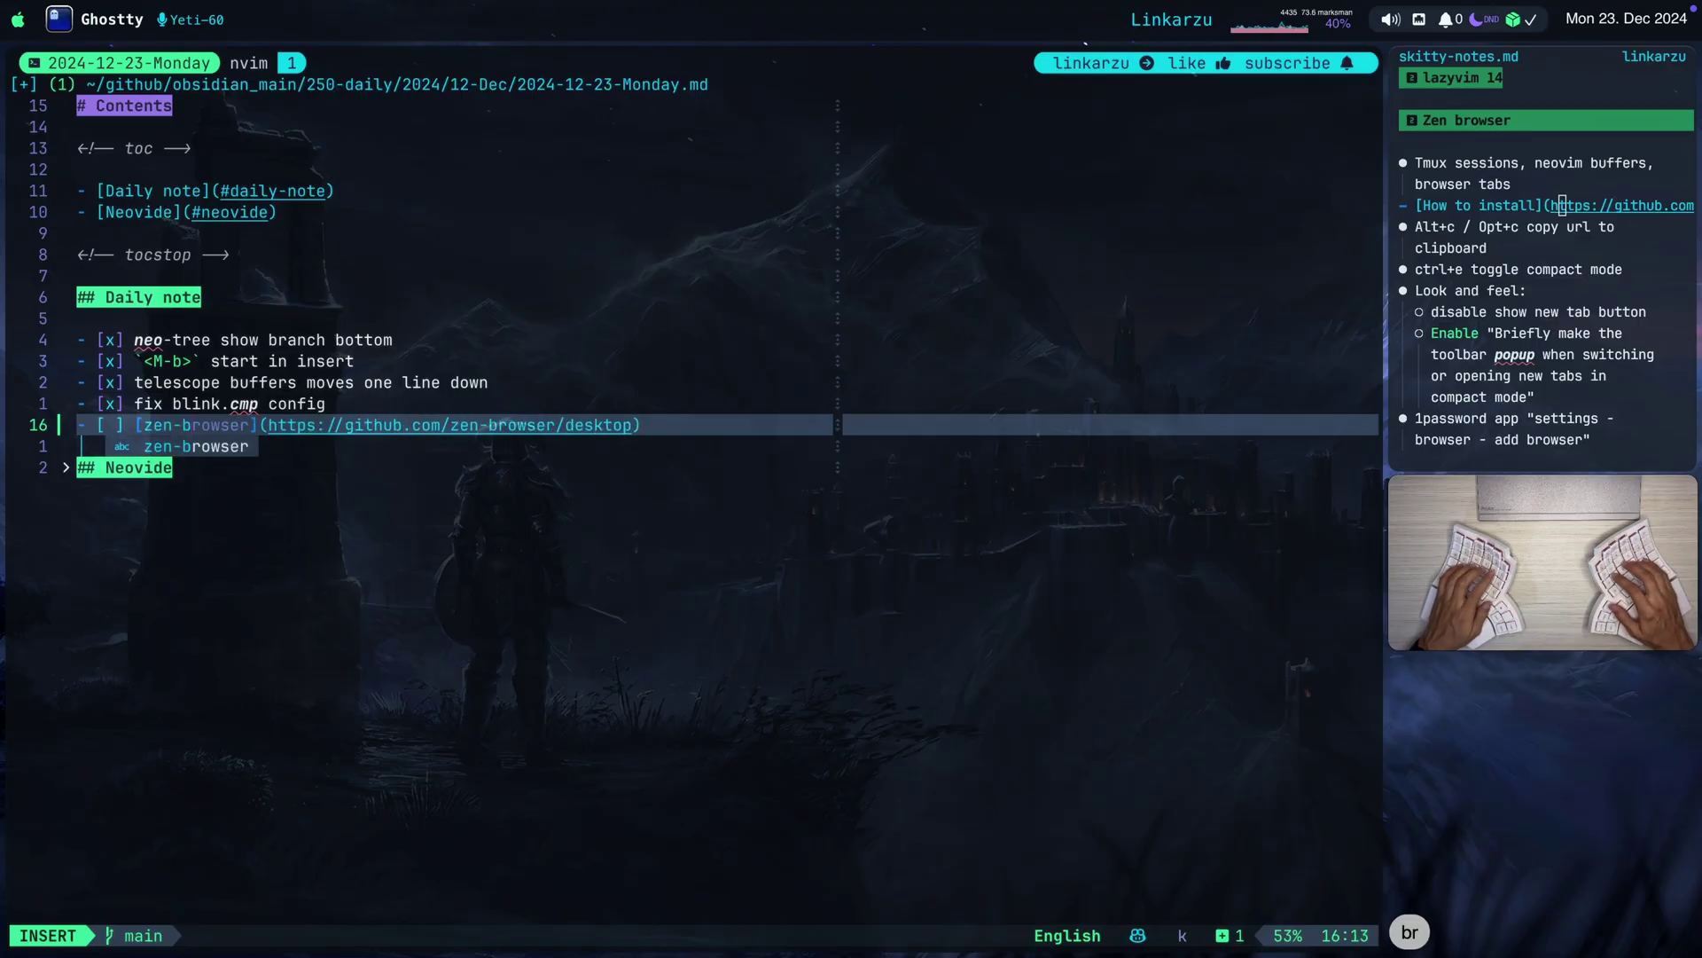
{"action": "type", "text": "owser"}
{"action": "key", "text": "Escape"}
{"action": "key", "text": "g"}
{"action": "key", "text": "k"}
{"action": "key", "text": "g"}
{"action": "key", "text": "j"}
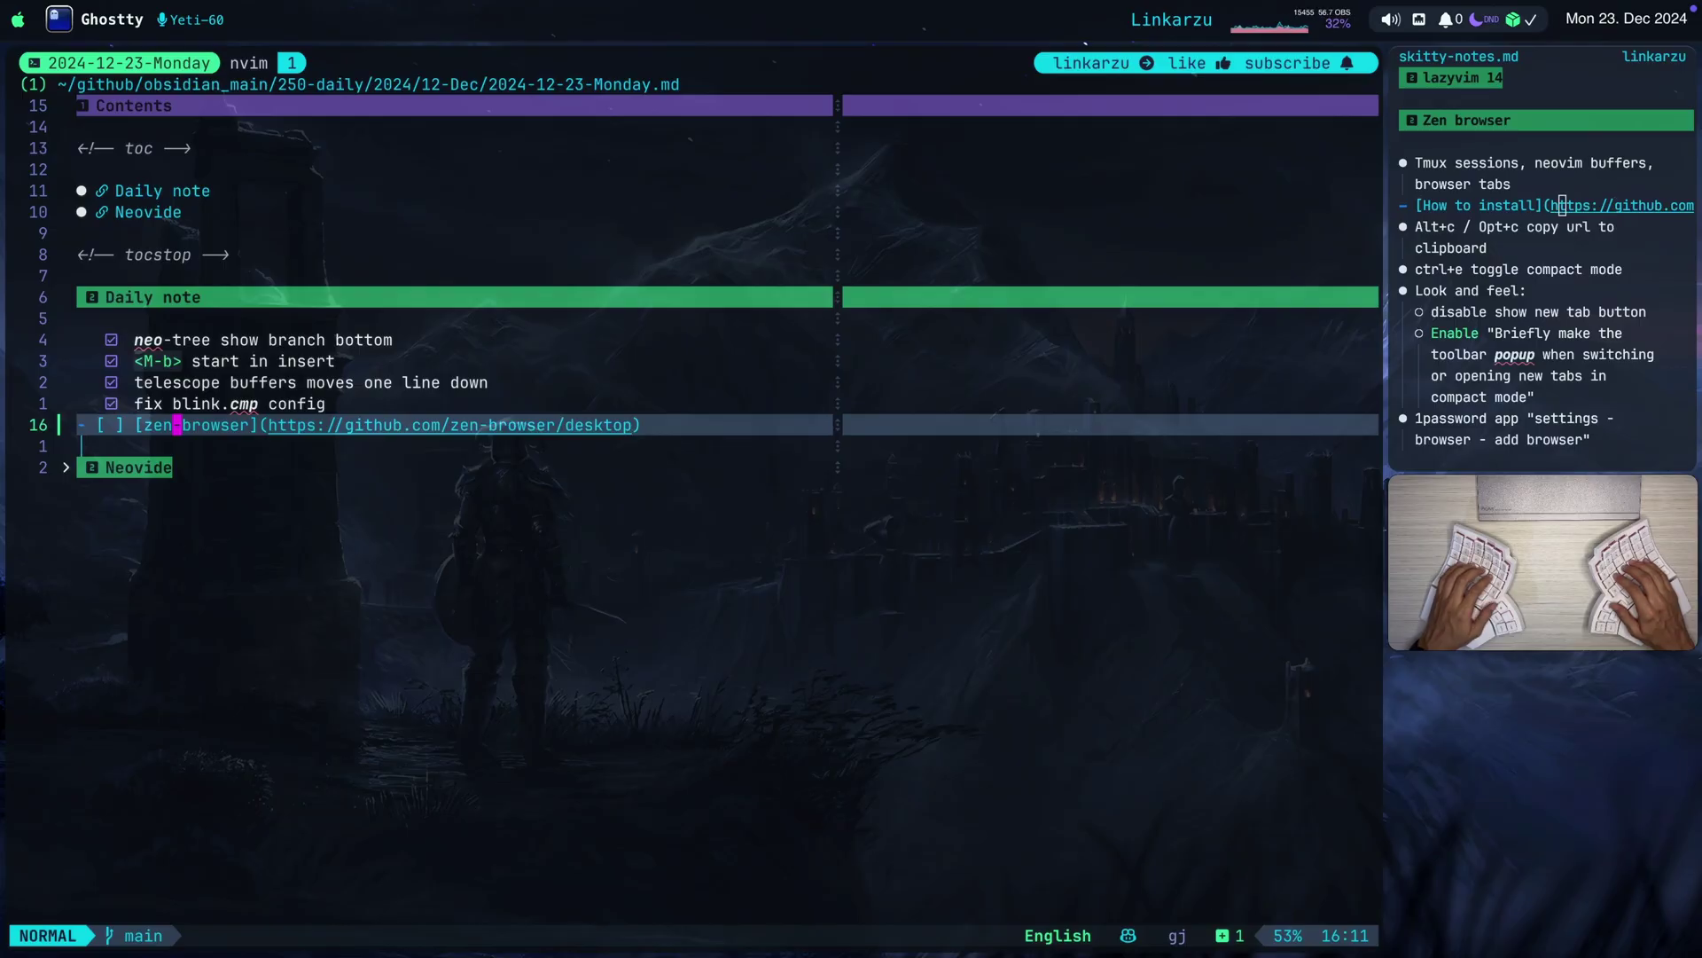
Switch to Zen Browser, go to the dotfiles-latest repository tab, and copy the page's URL
{"action": "key", "text": "super+Tab"}
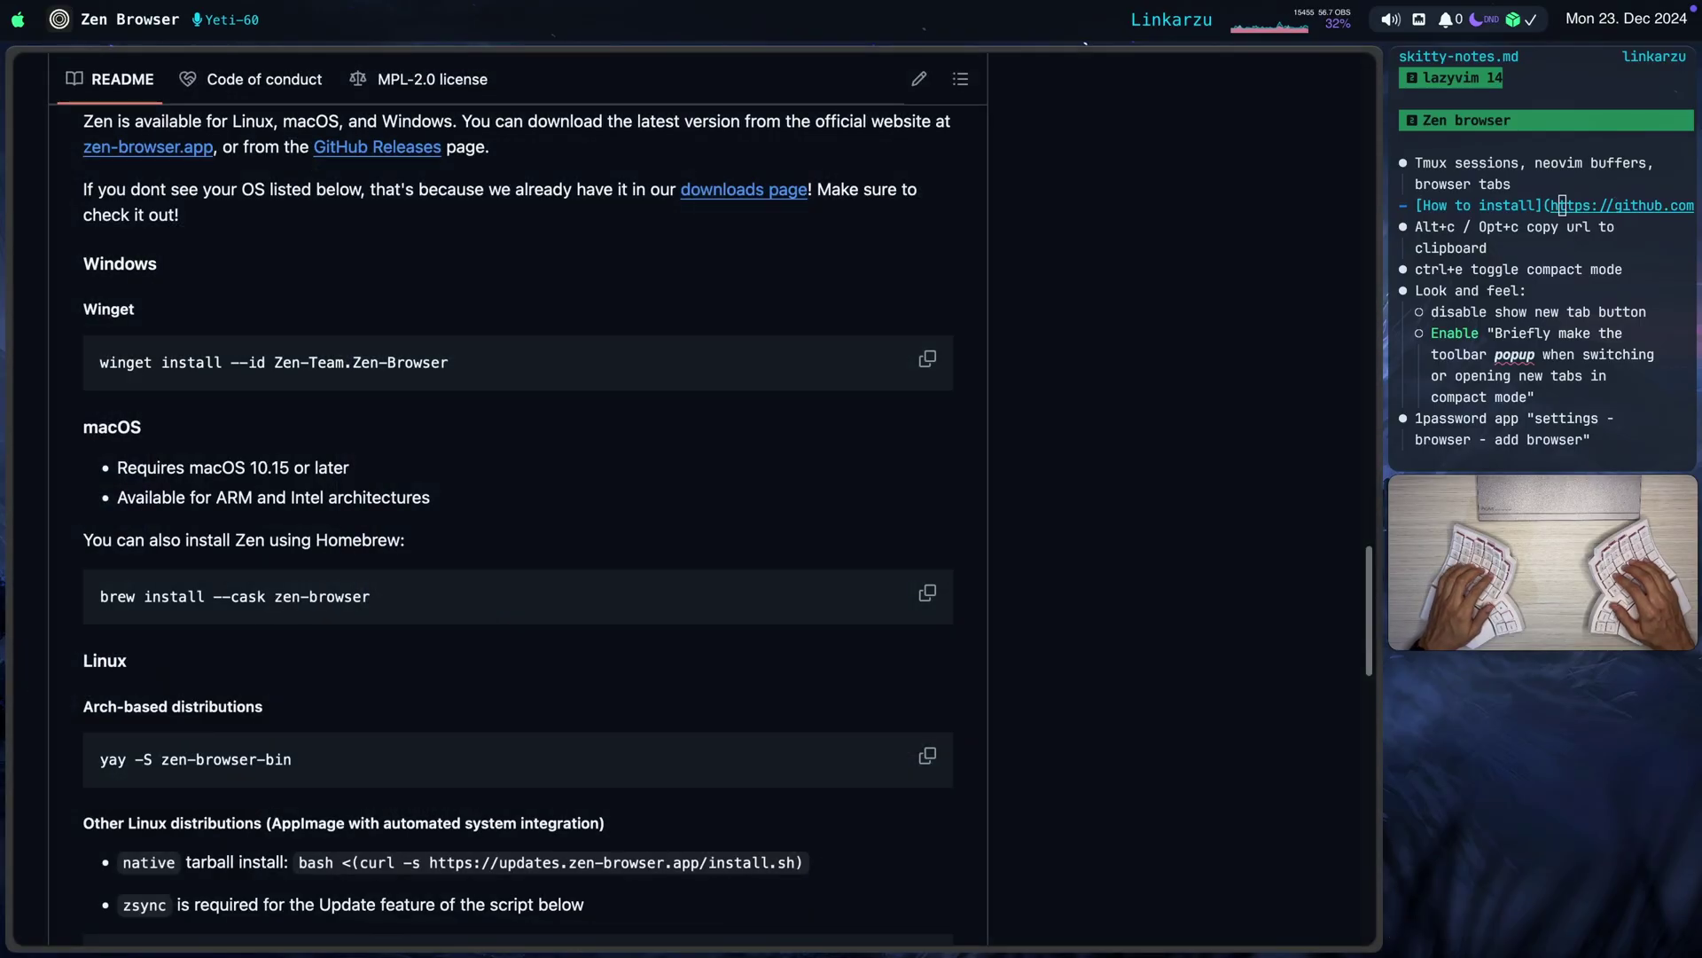
{"action": "key", "text": "shift+super+bracketleft"}
{"action": "key", "text": "shift+super+bracketleft"}
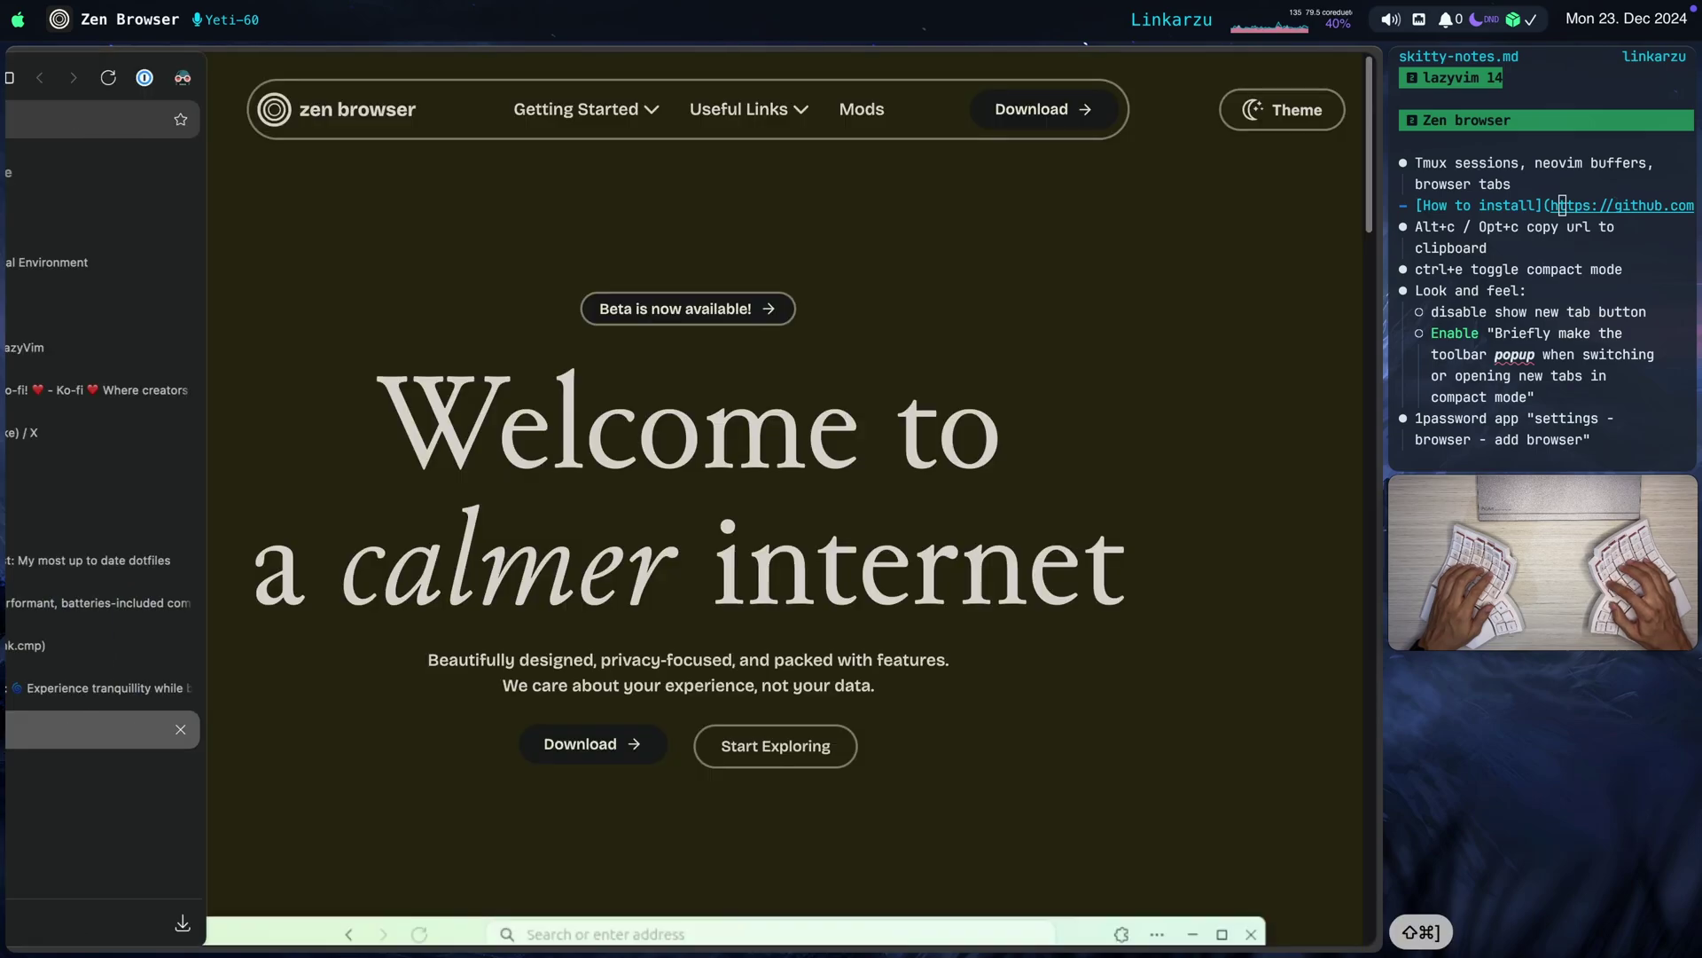
{"action": "key", "text": "shift+super+bracketleft"}
{"action": "key", "text": "shift+super+bracketleft"}
{"action": "key", "text": "shift+super+bracketleft"}
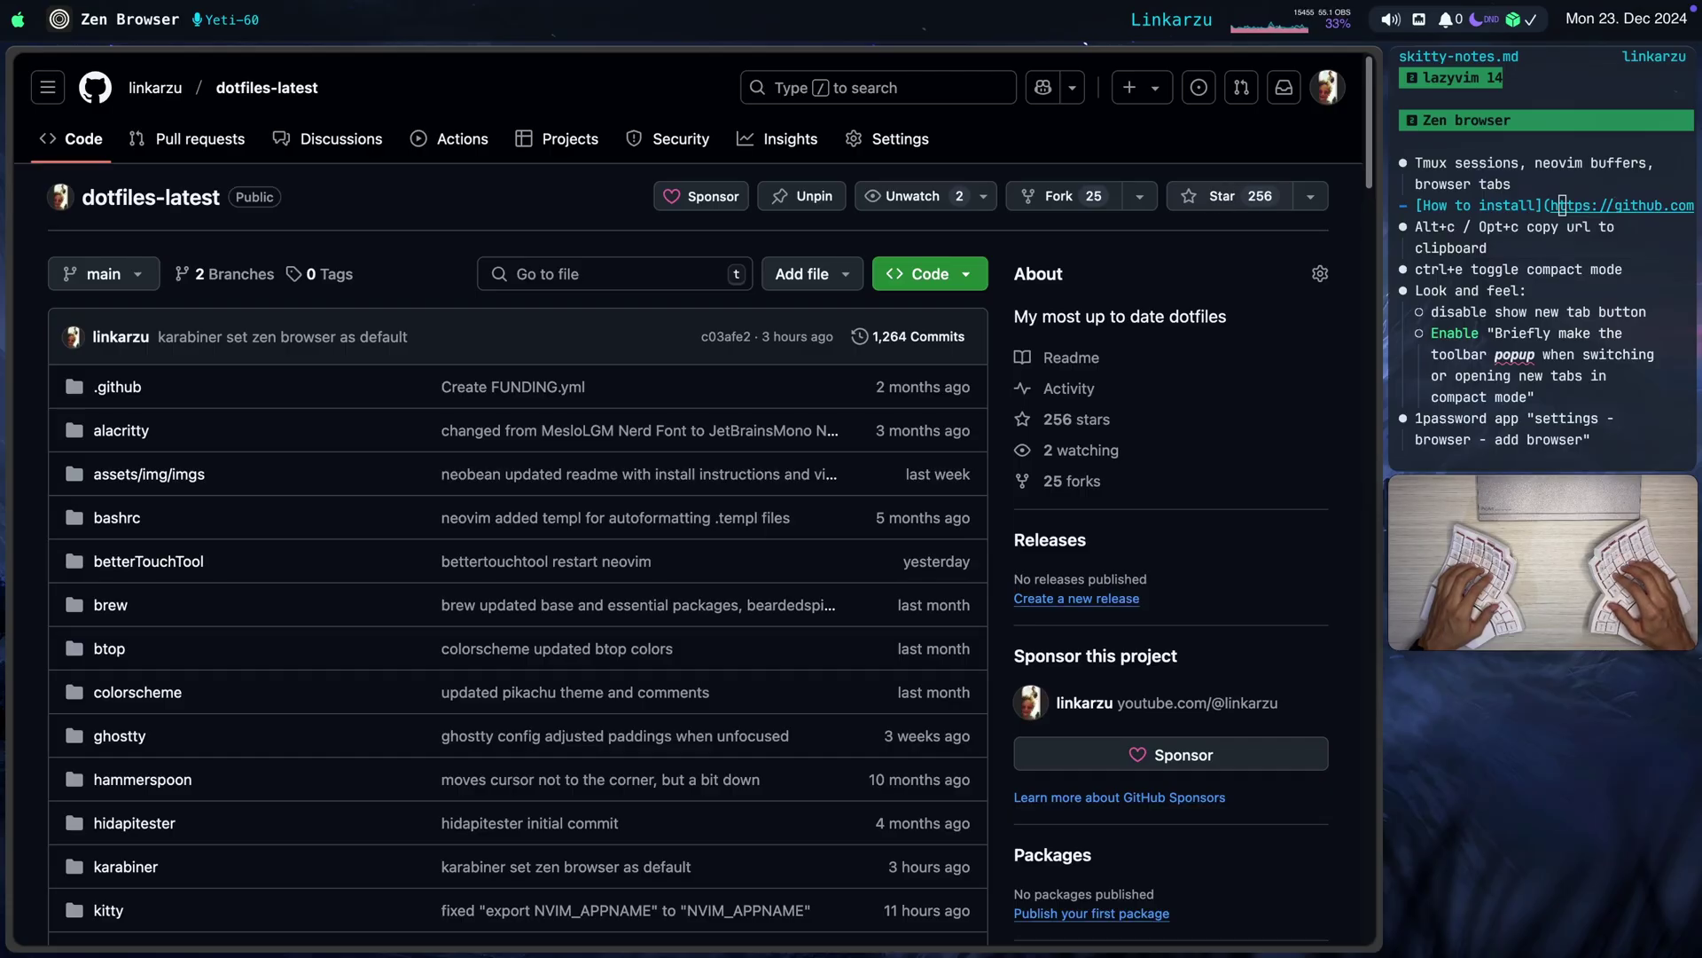
{"action": "key", "text": "alt+c"}
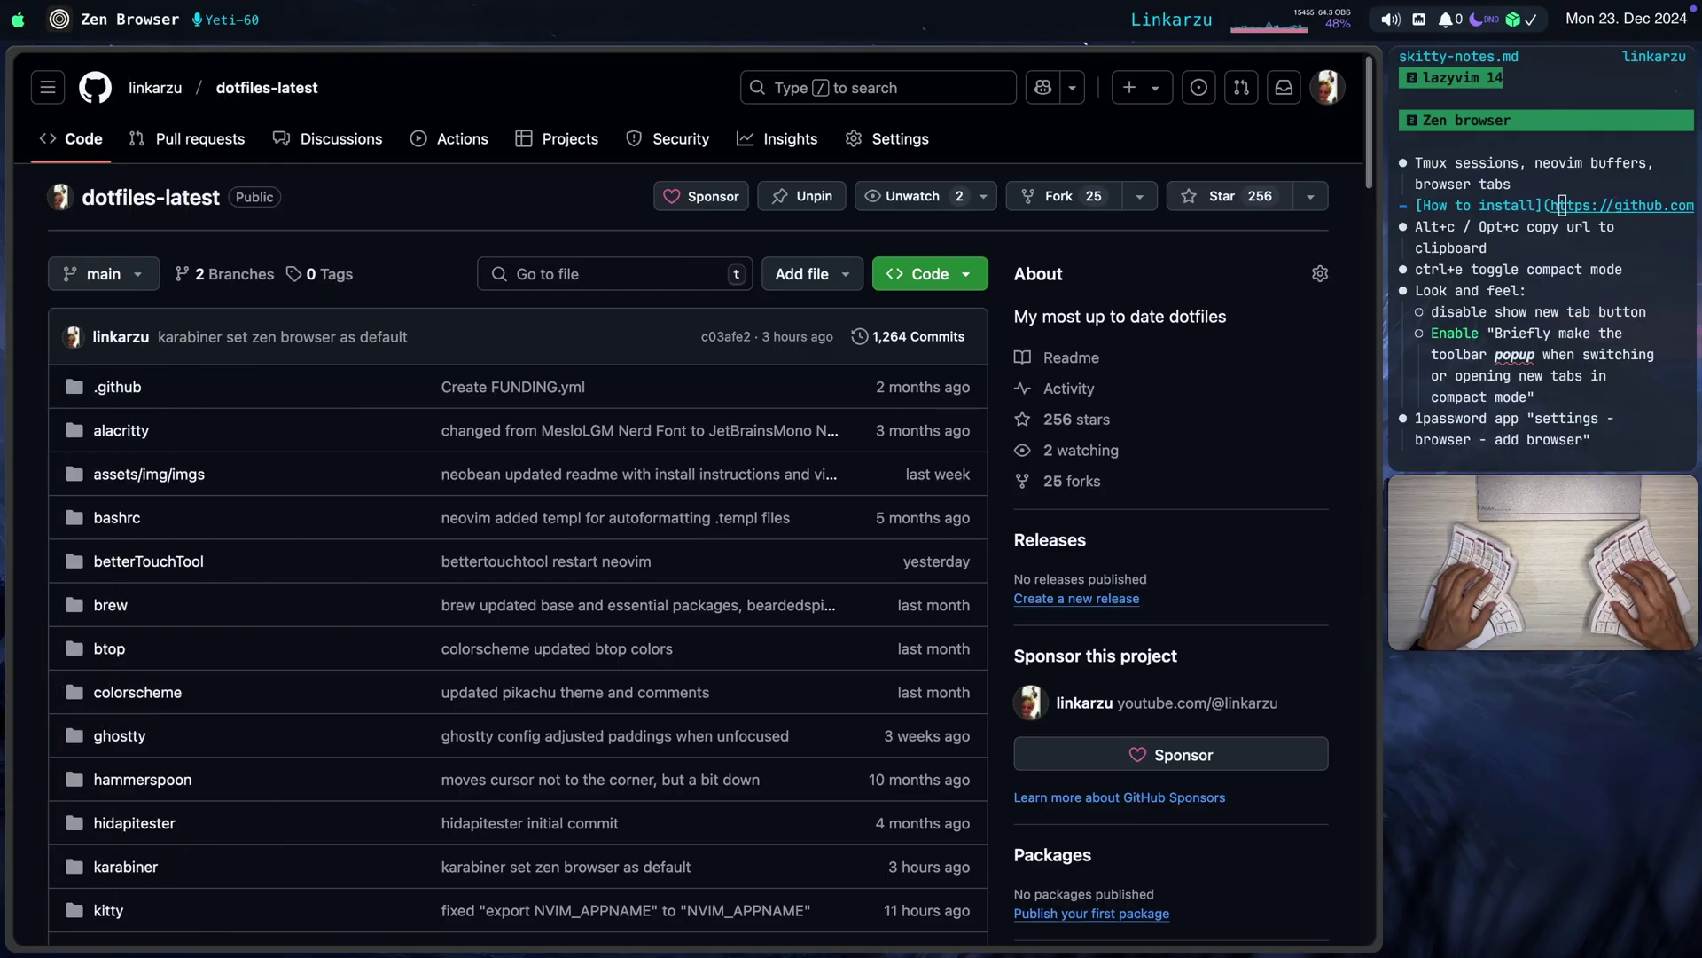
Add a task below the zen-browser entry in the daily note with the copied URL as a Markdown link named "dotfiles"
{"action": "key", "text": "super+Tab"}
{"action": "type", "text": "om/"}
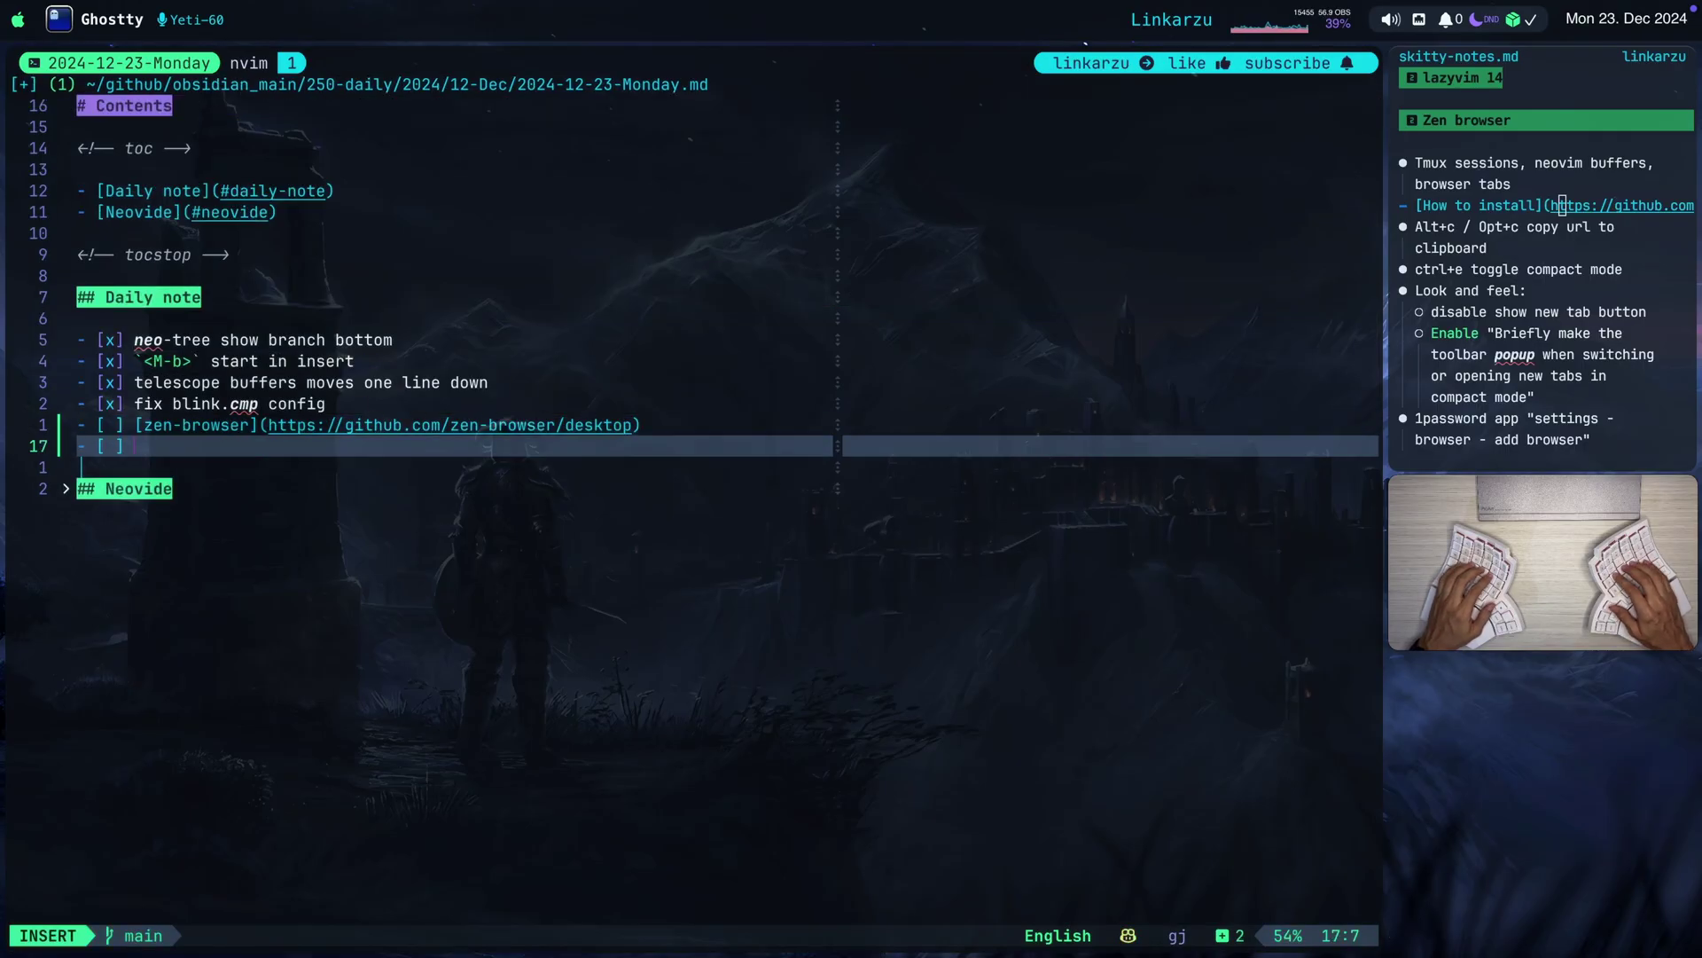
{"action": "type", "text": "linkc"}
{"action": "key", "text": "Return"}
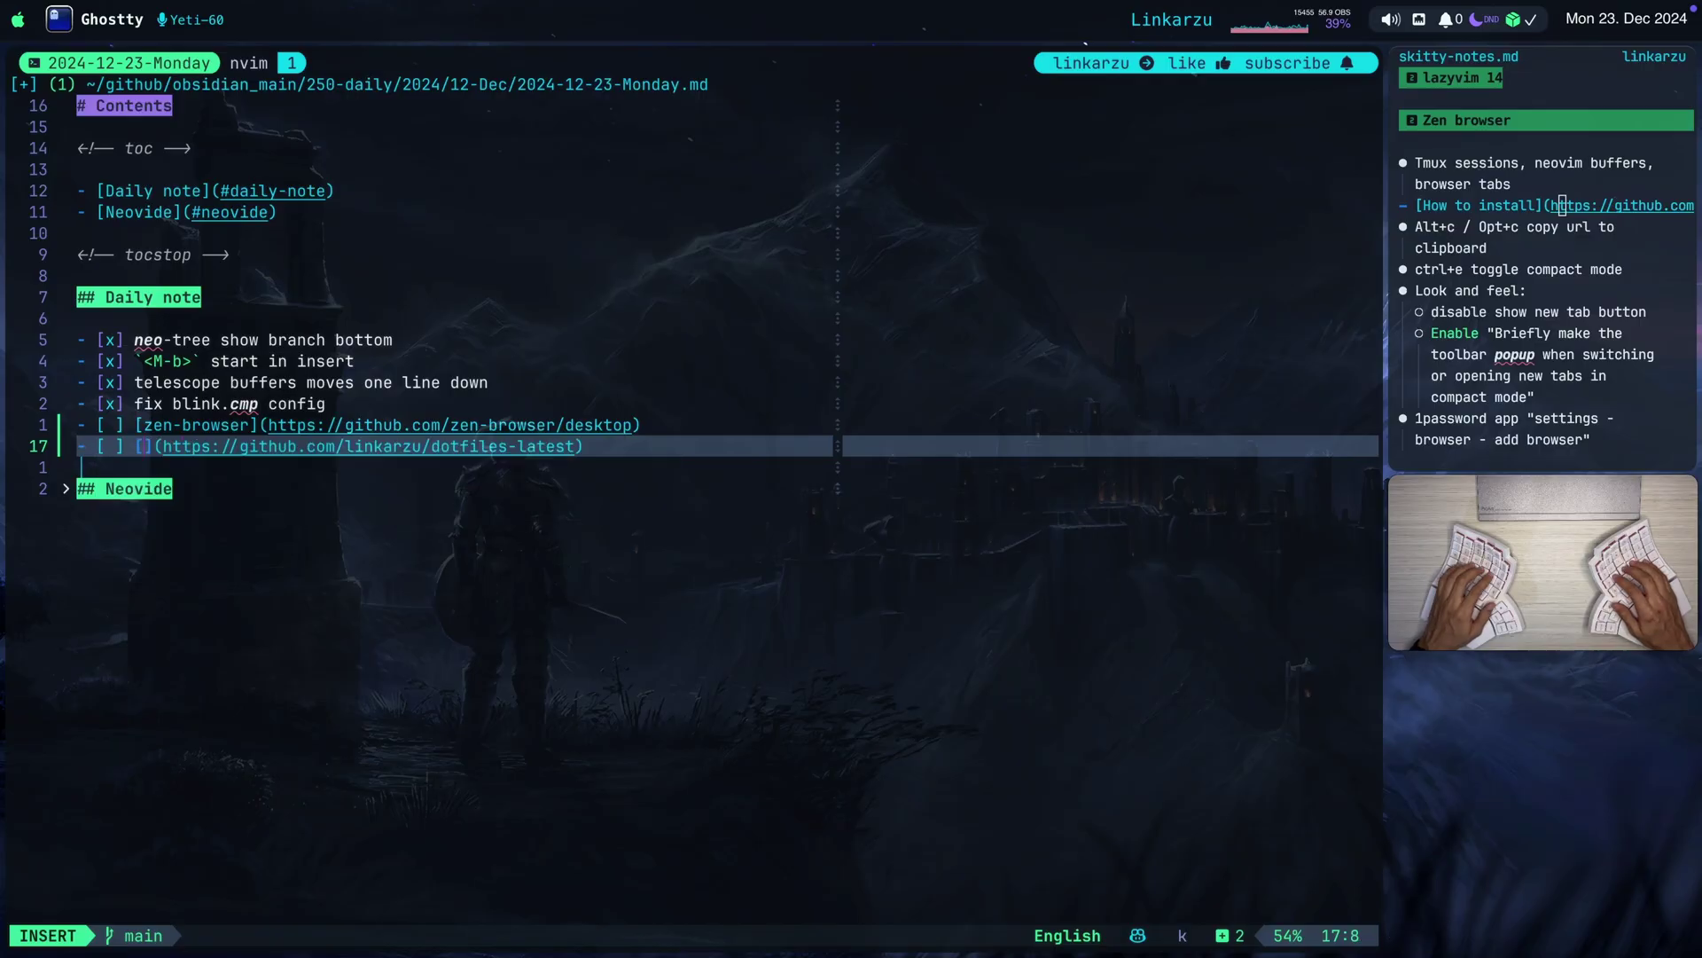
{"action": "type", "text": "dotfiles"}
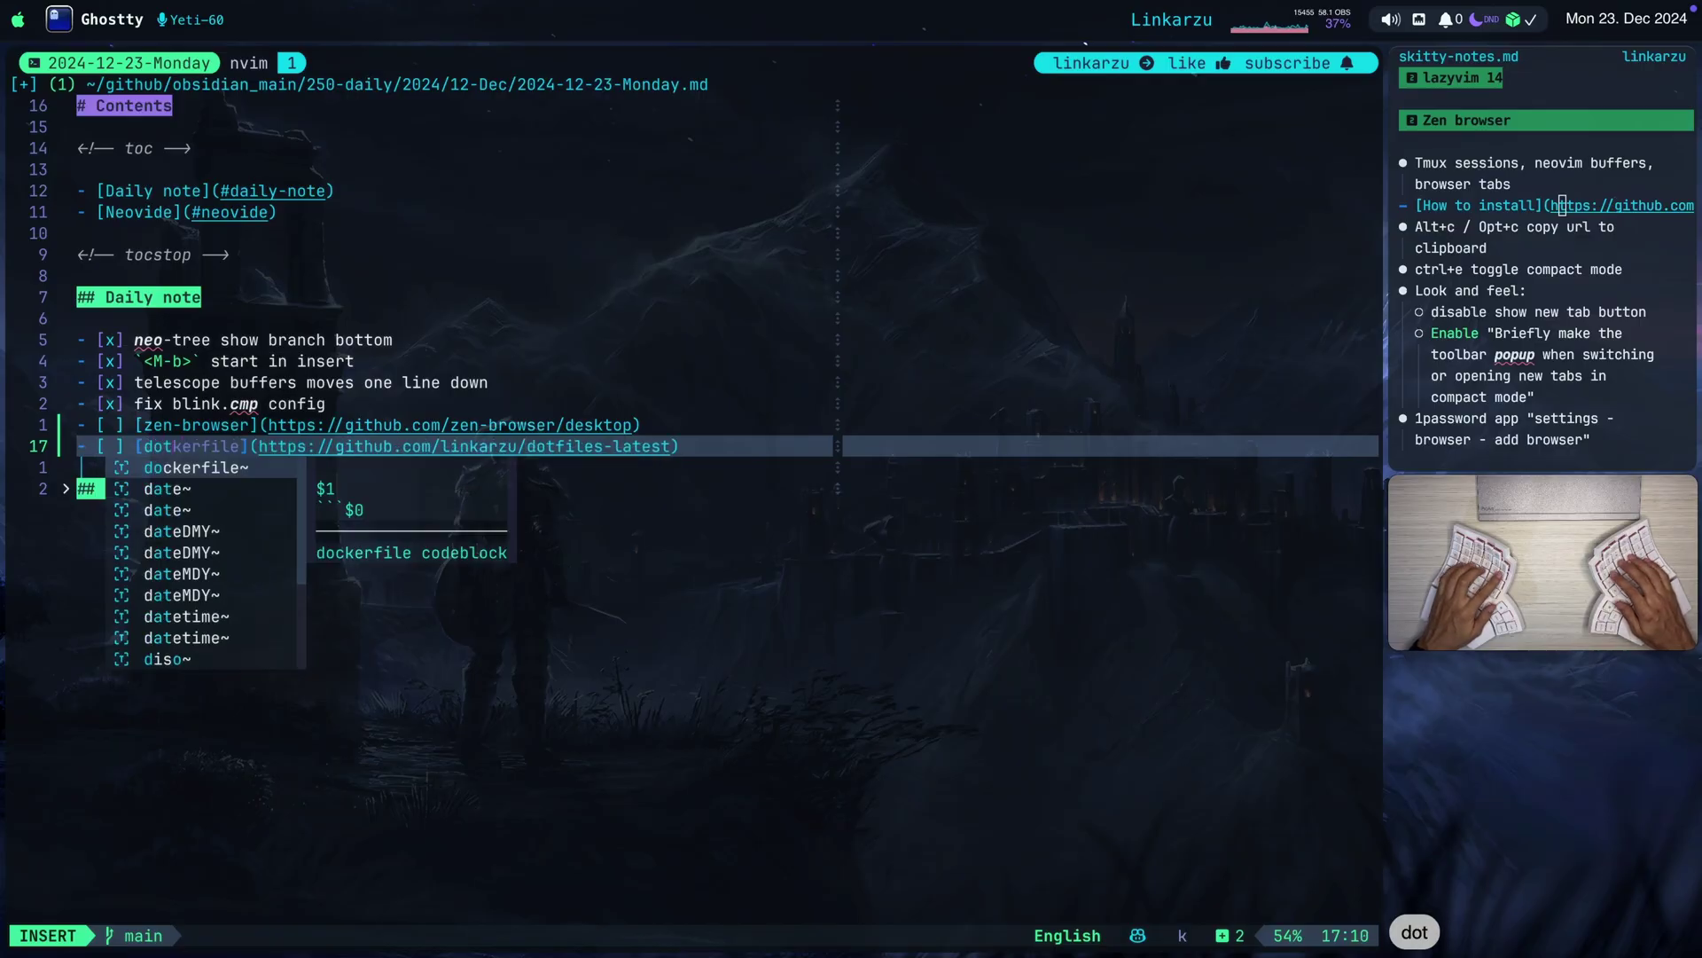
{"action": "key", "text": "Escape"}
{"action": "key", "text": "k"}
{"action": "key", "text": "k"}
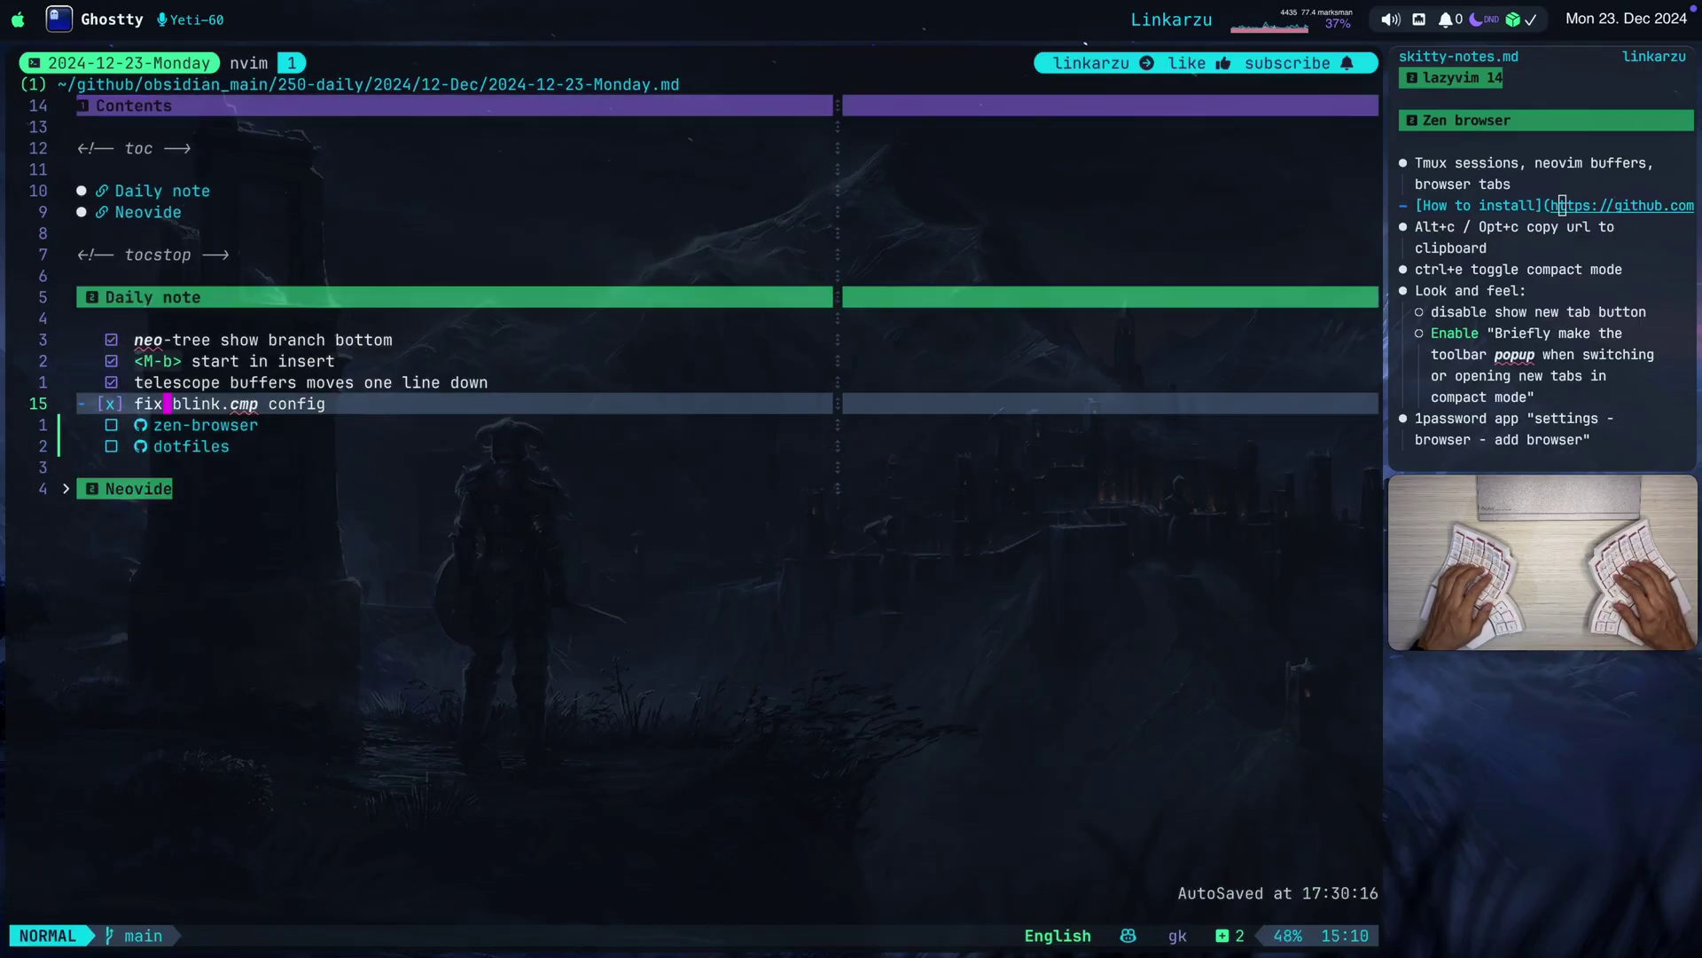
Start another task below the dotfiles link and browse the completion suggestions for "link", including the linkclip snippet
{"action": "key", "text": "j"}
{"action": "key", "text": "j"}
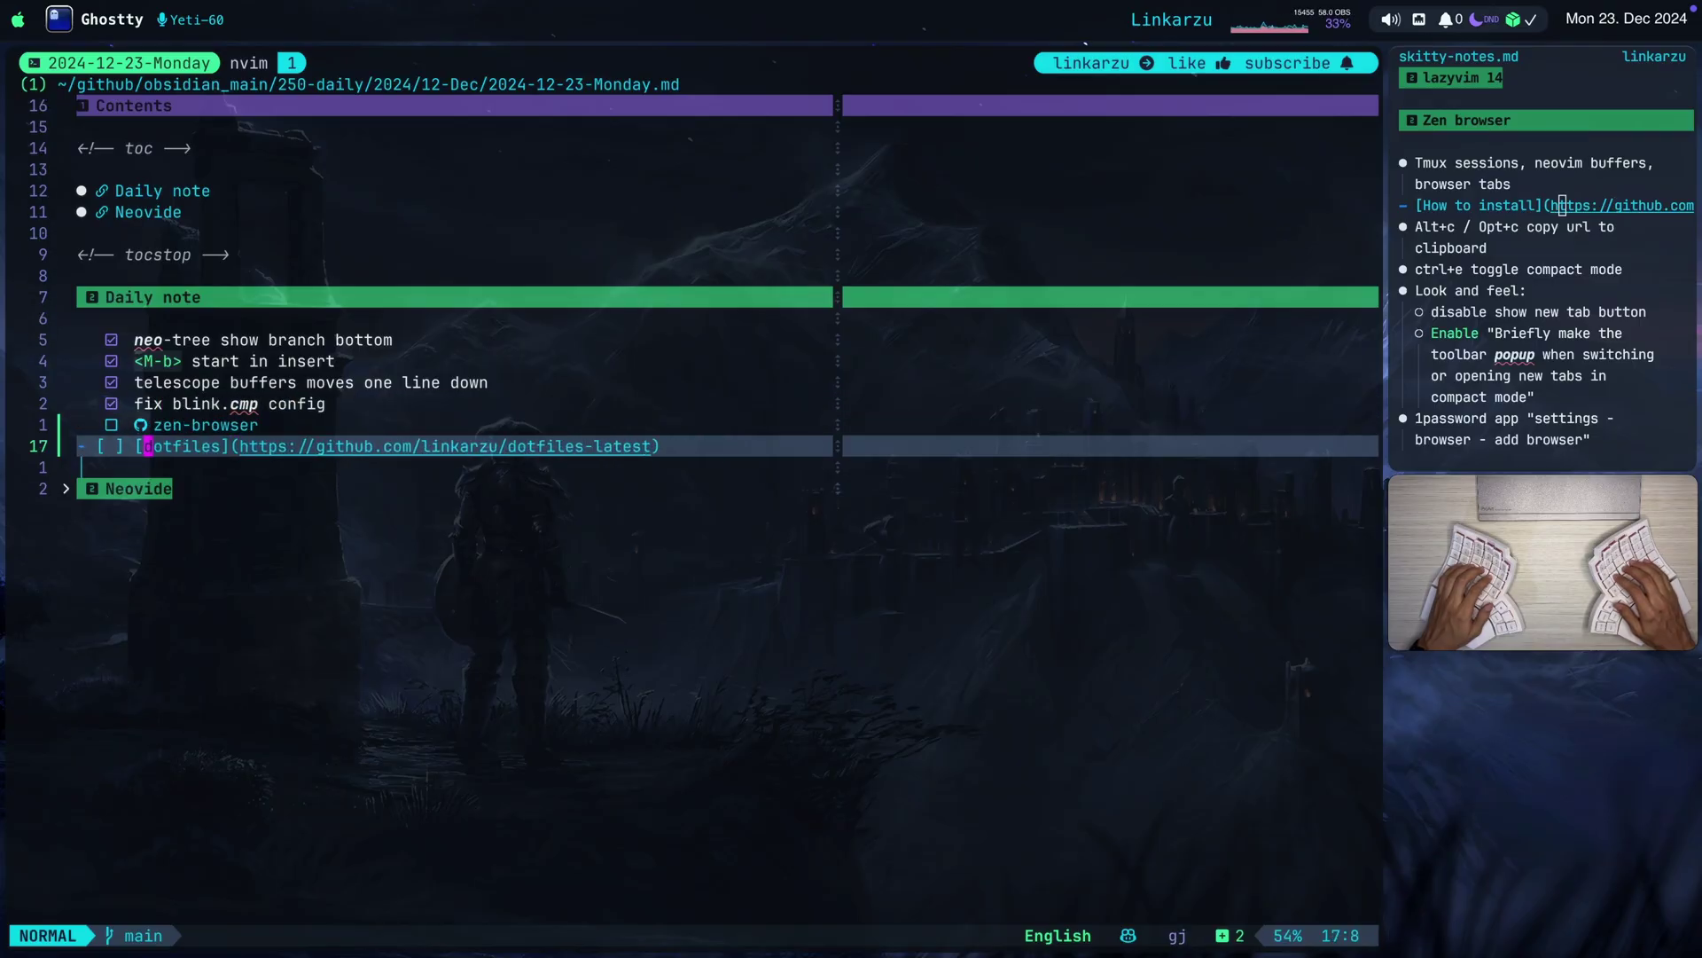
{"action": "type", "text": "olink"}
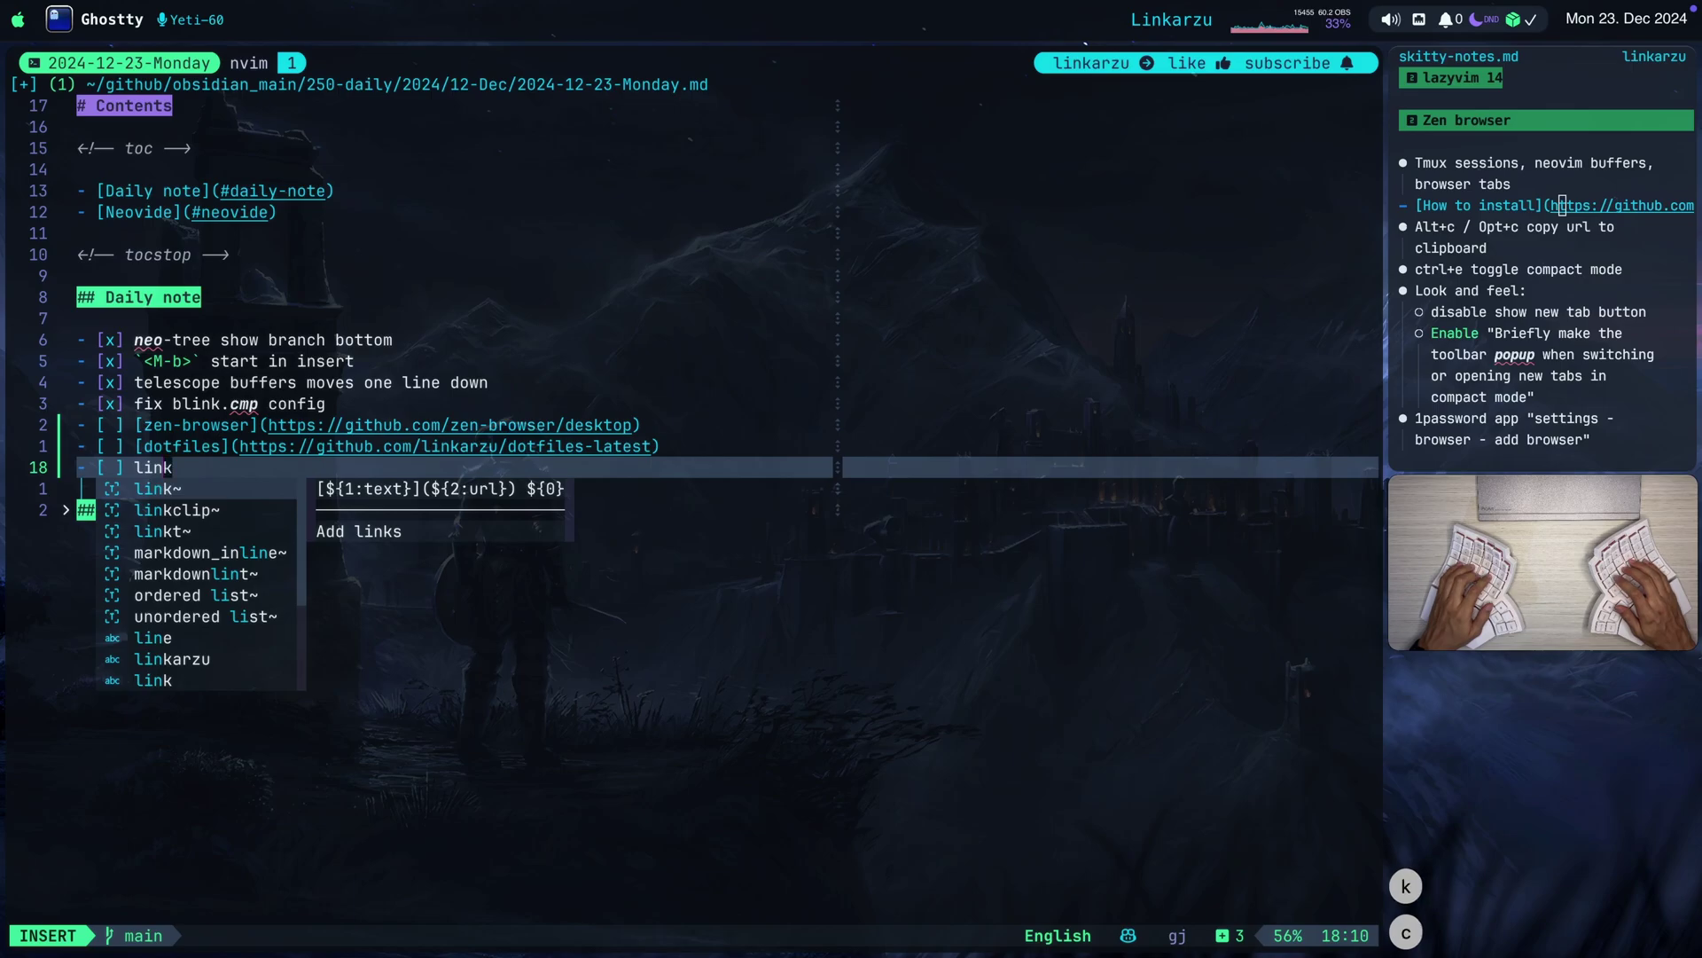
{"action": "type", "text": "c"}
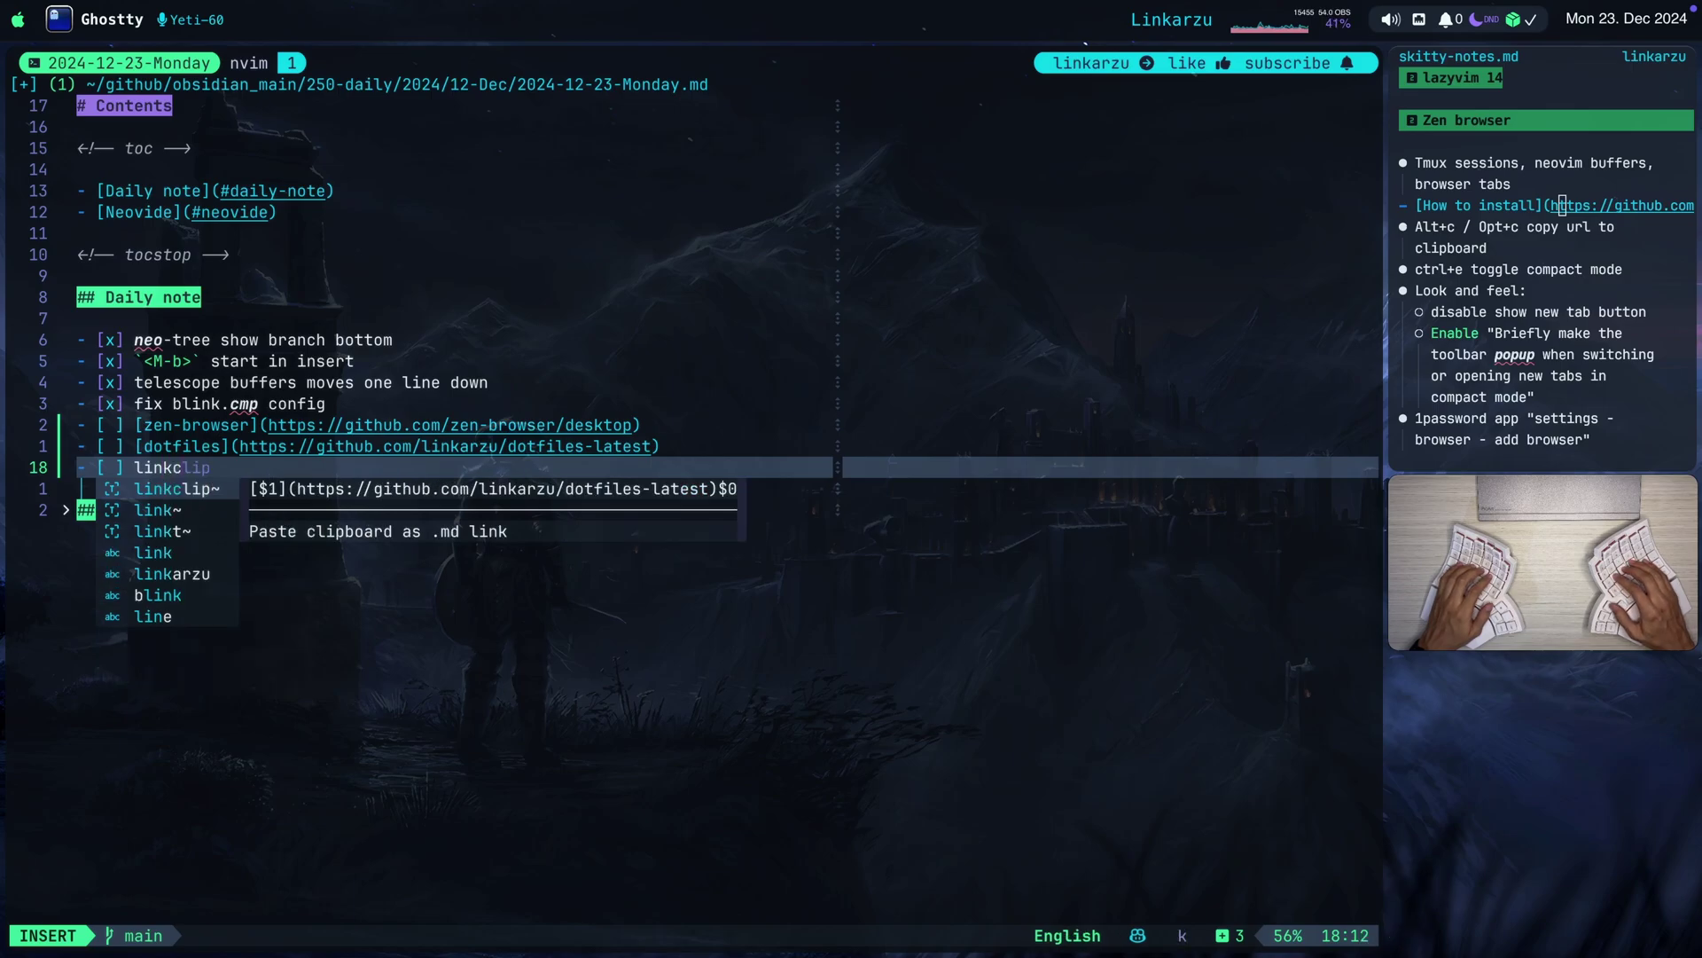
{"action": "key", "text": "Left"}
{"action": "key", "text": "Left"}
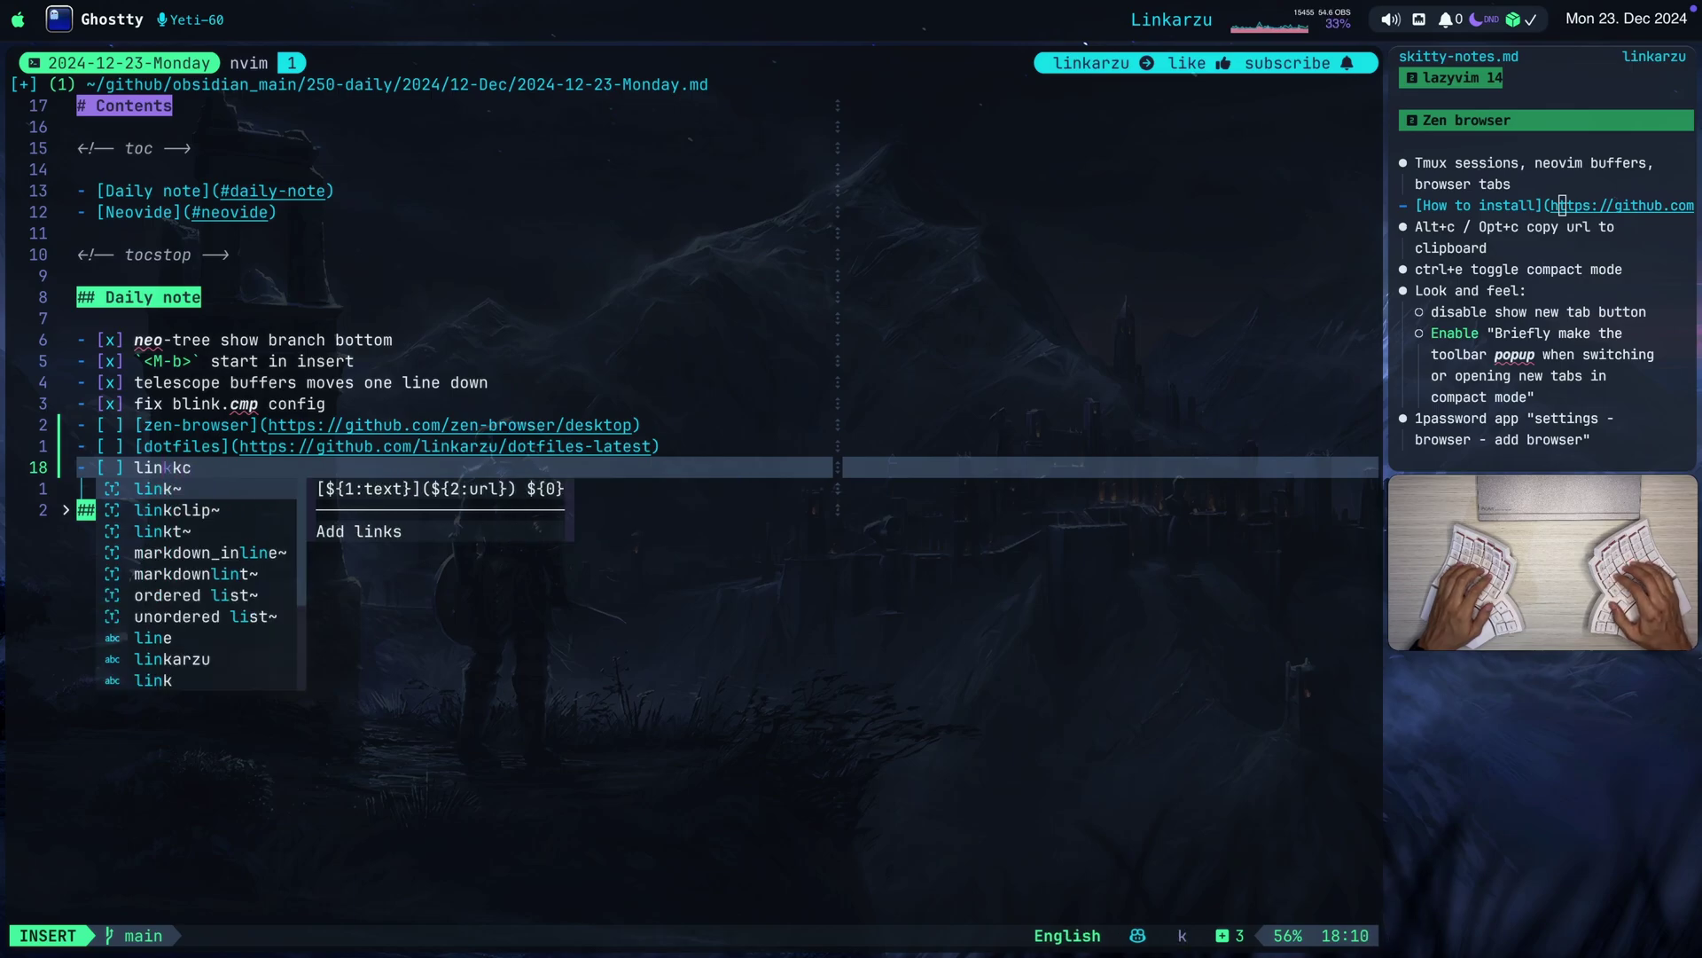
{"action": "key", "text": "Down"}
{"action": "key", "text": "Down"}
{"action": "key", "text": "Down"}
{"action": "key", "text": "Down"}
{"action": "key", "text": "Down"}
{"action": "key", "text": "Up"}
{"action": "key", "text": "Up"}
{"action": "key", "text": "Up"}
{"action": "key", "text": "Up"}
{"action": "key", "text": "Up"}
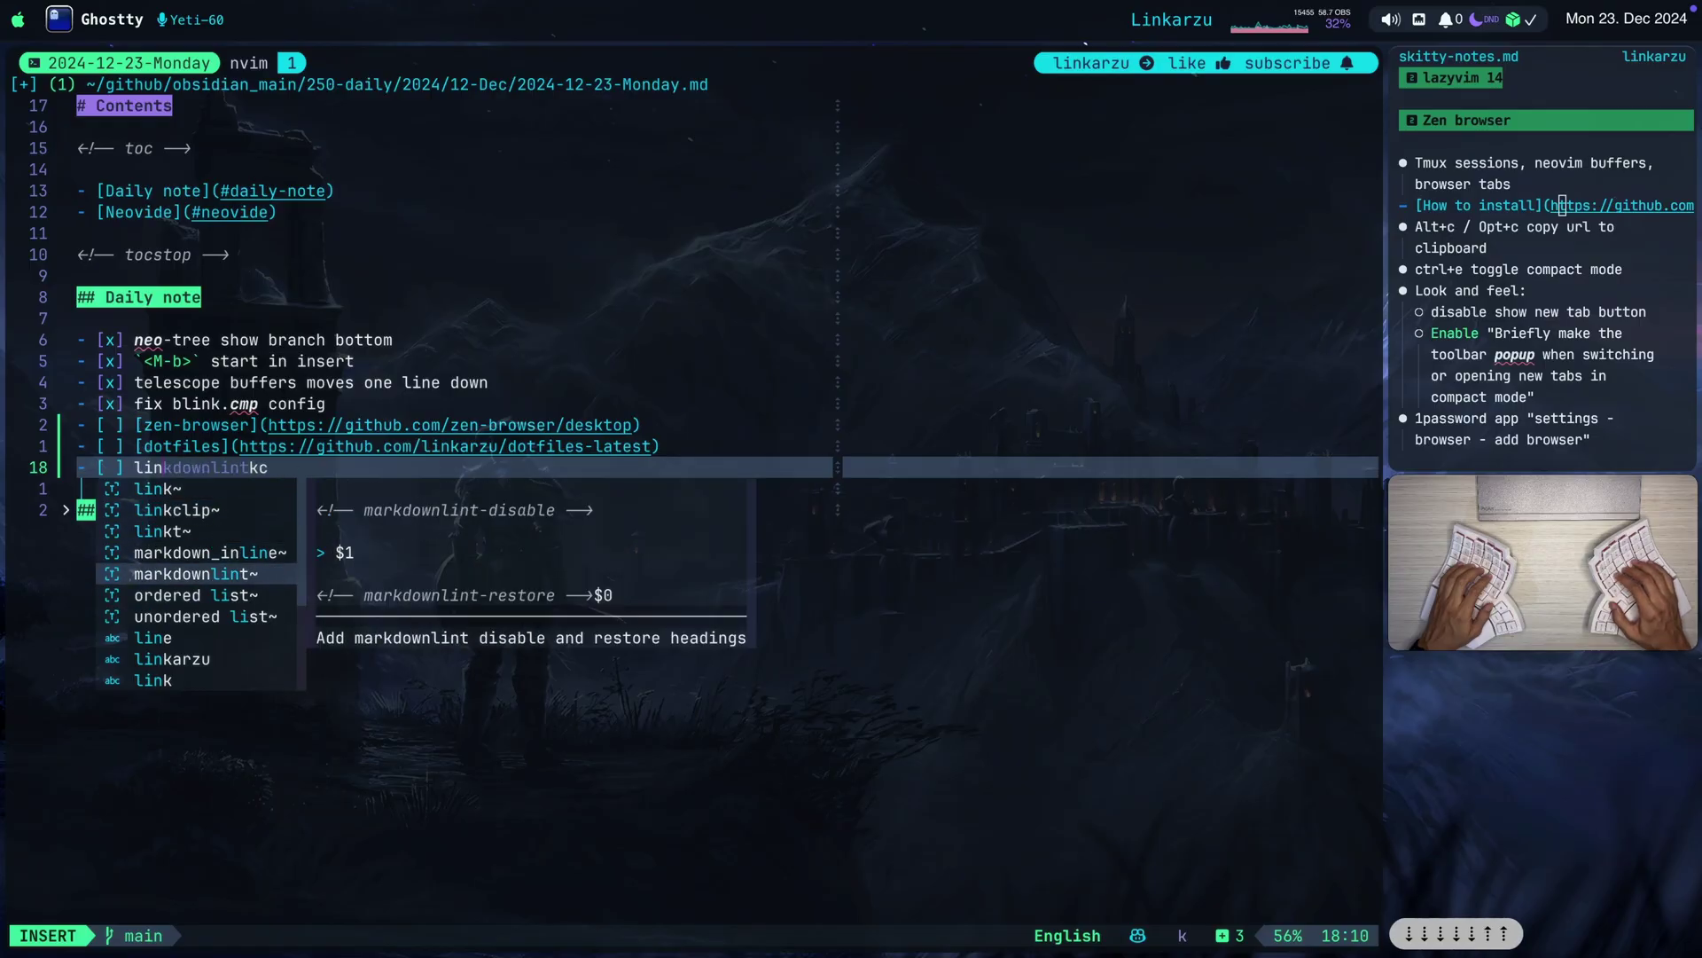
{"action": "key", "text": "Down"}
{"action": "key", "text": "Down"}
{"action": "key", "text": "Down"}
{"action": "key", "text": "Down"}
{"action": "key", "text": "Down"}
{"action": "key", "text": "Up"}
{"action": "key", "text": "Up"}
{"action": "key", "text": "Up"}
{"action": "key", "text": "Up"}
{"action": "key", "text": "Up"}
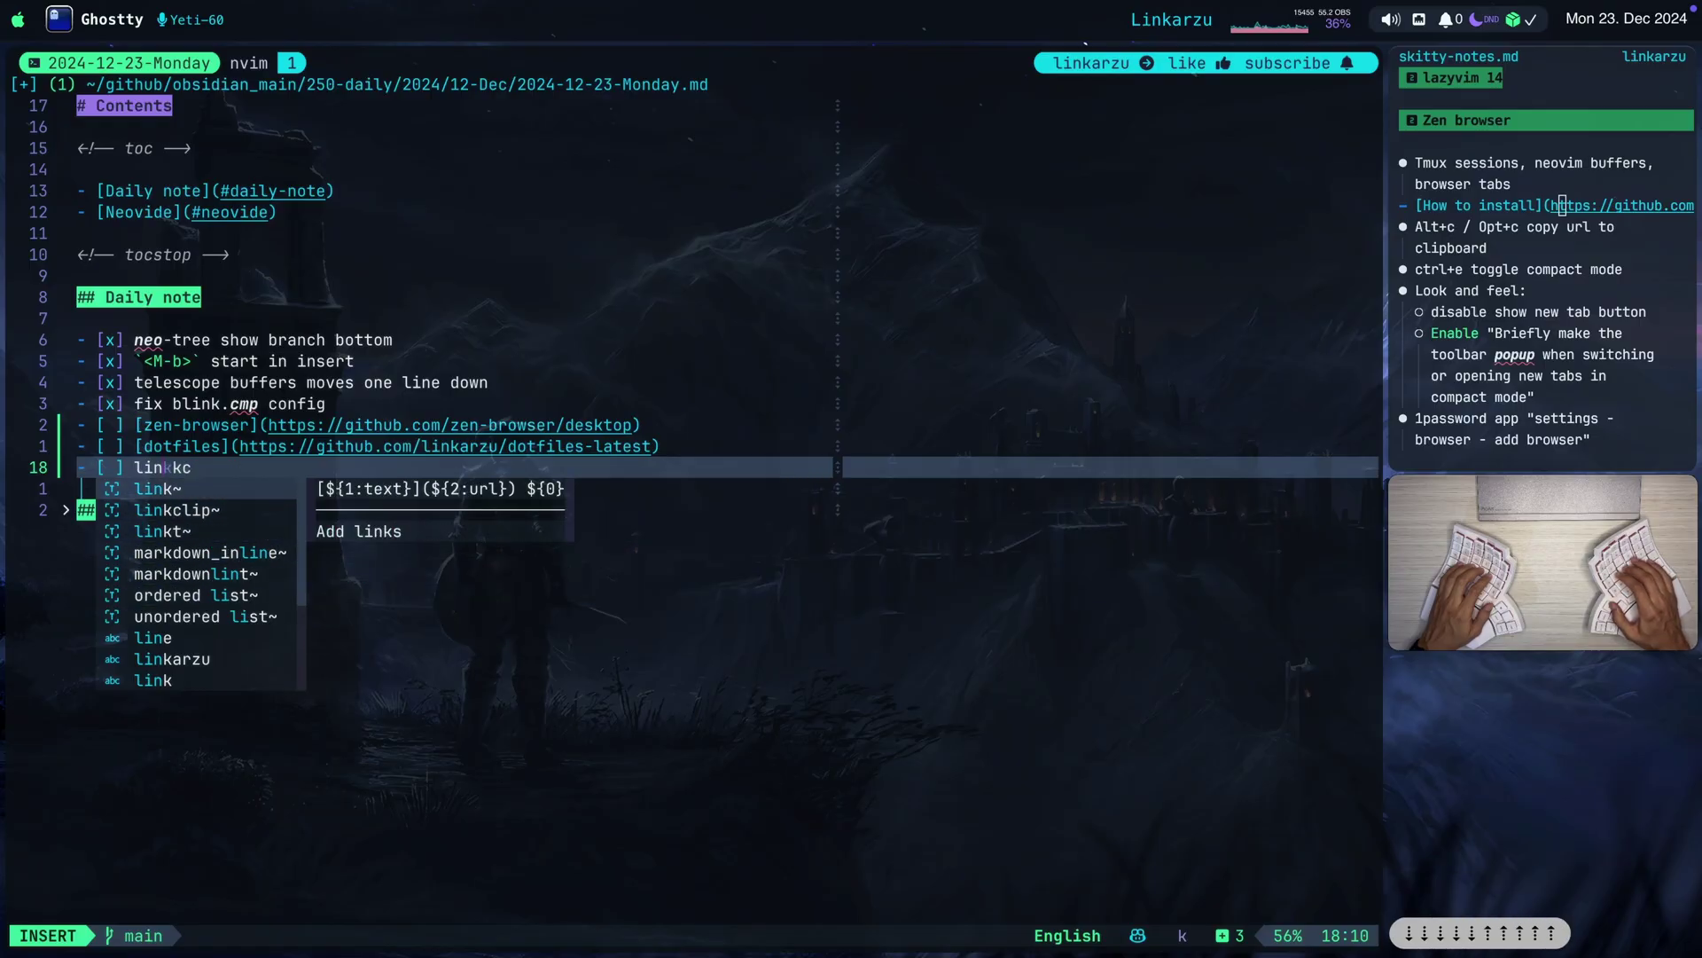
View the details of the "What is blink.cmp and how to configure it" video in Raycast's video search, and close Raycast
{"action": "key", "text": "super+space"}
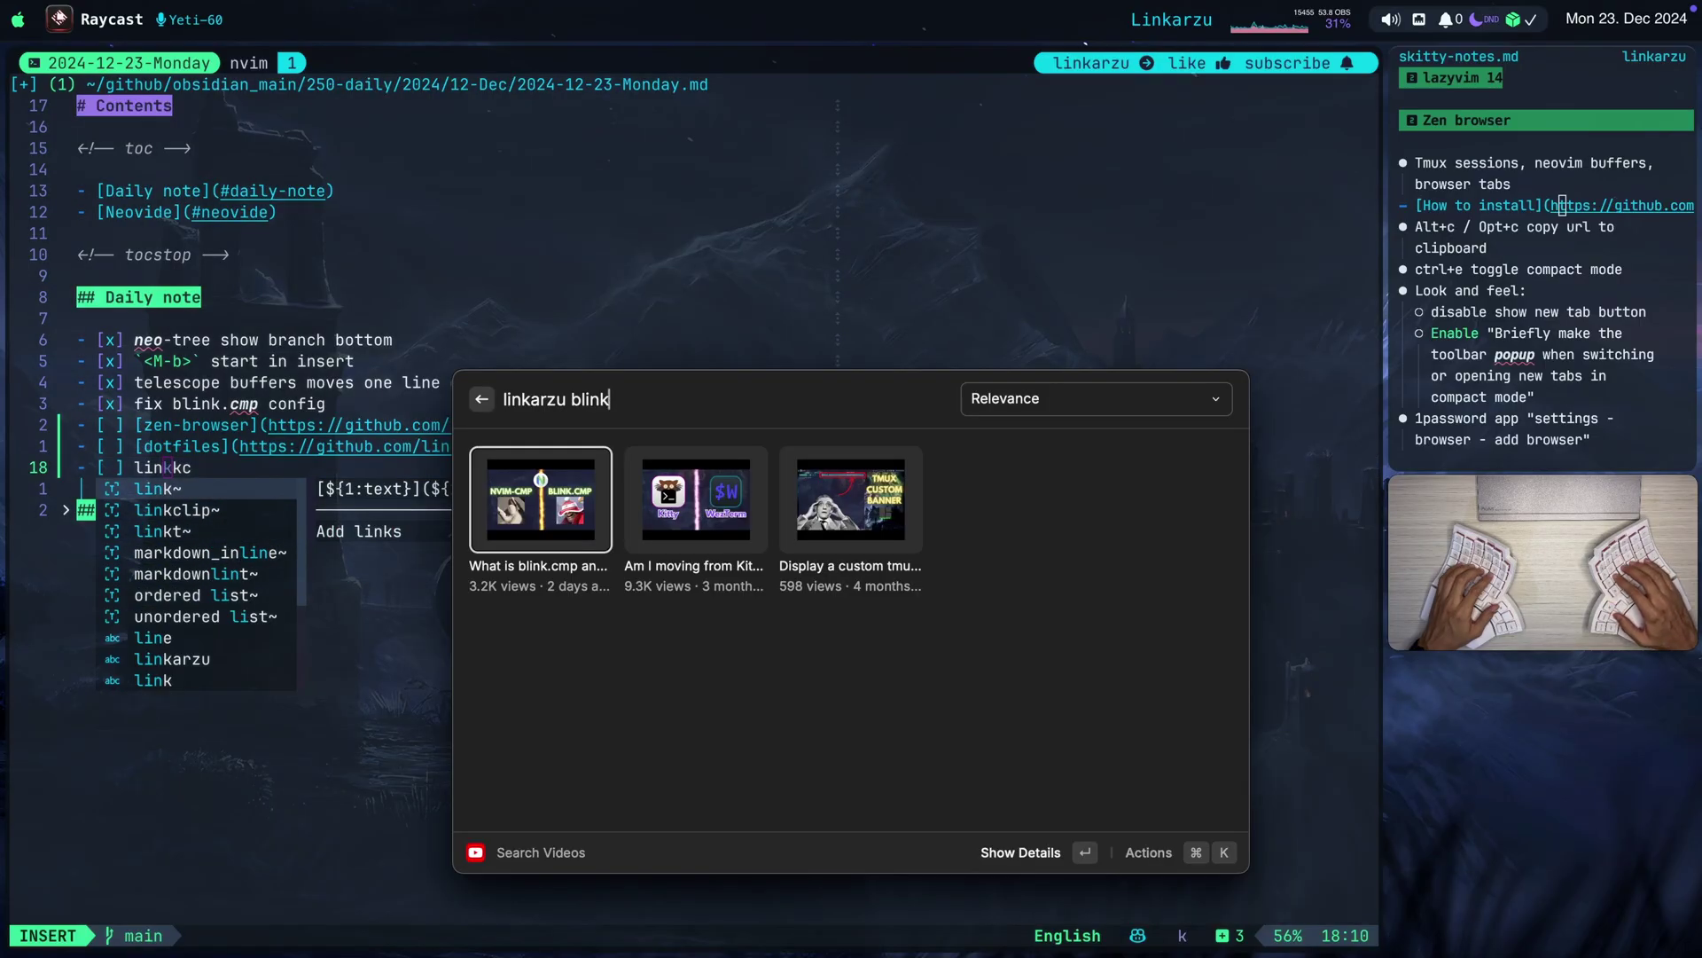
{"action": "key", "text": "Return"}
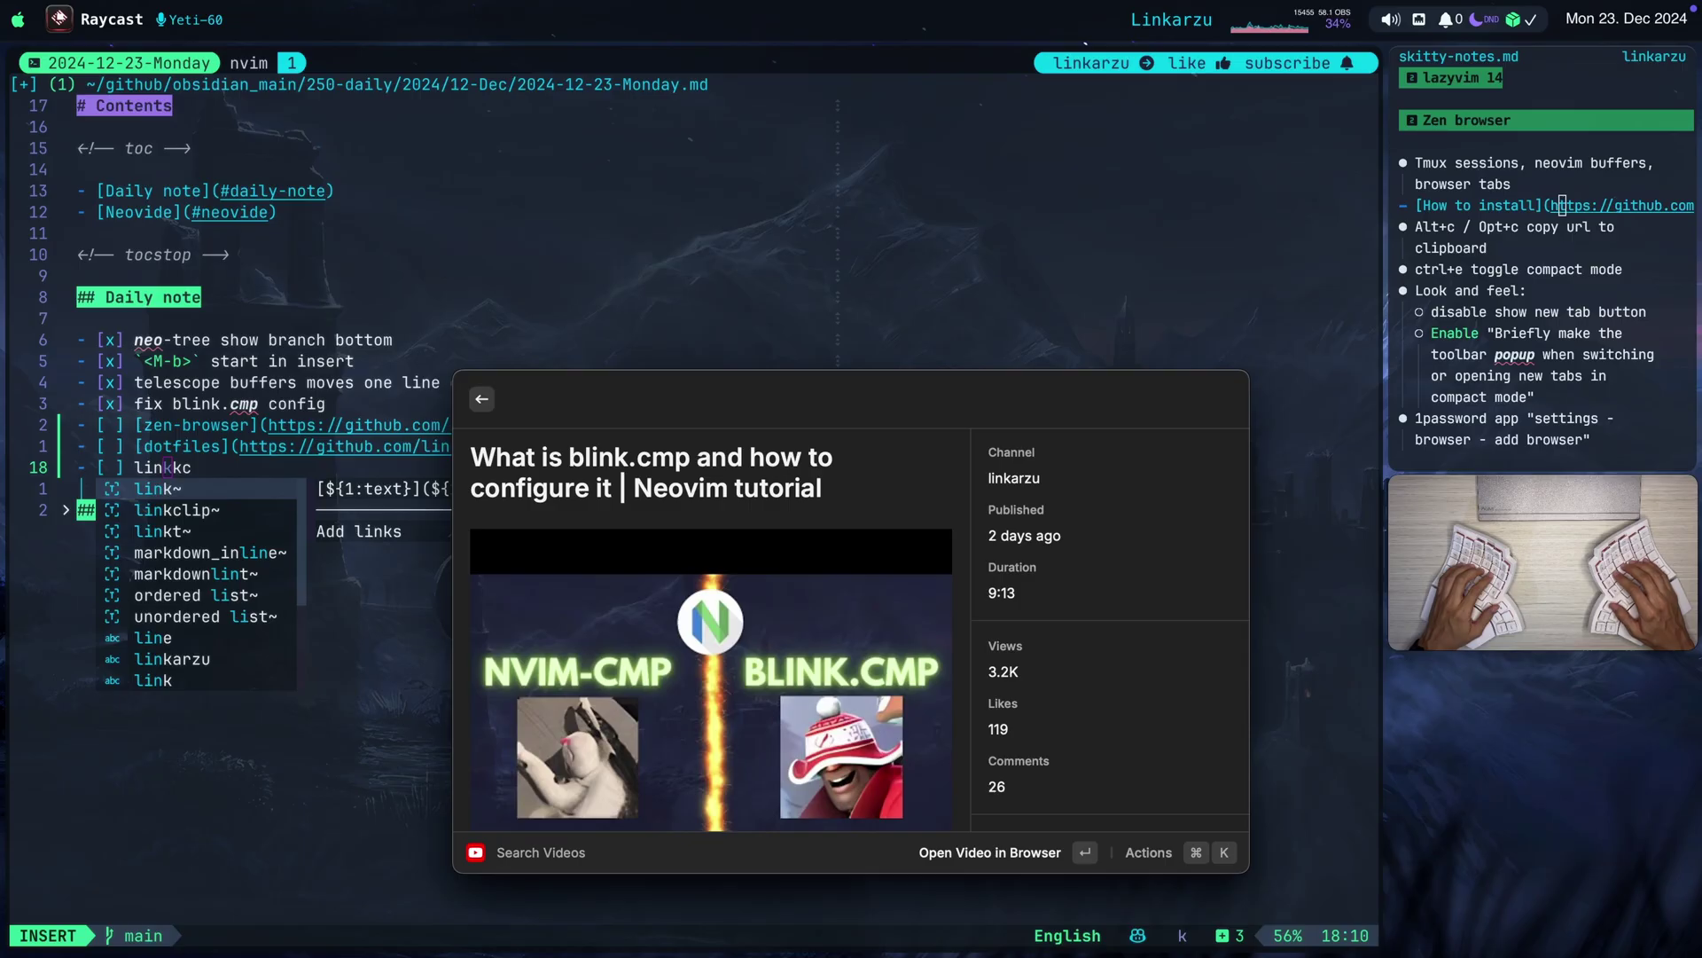
{"action": "key", "text": "Escape"}
{"action": "key", "text": "Escape"}
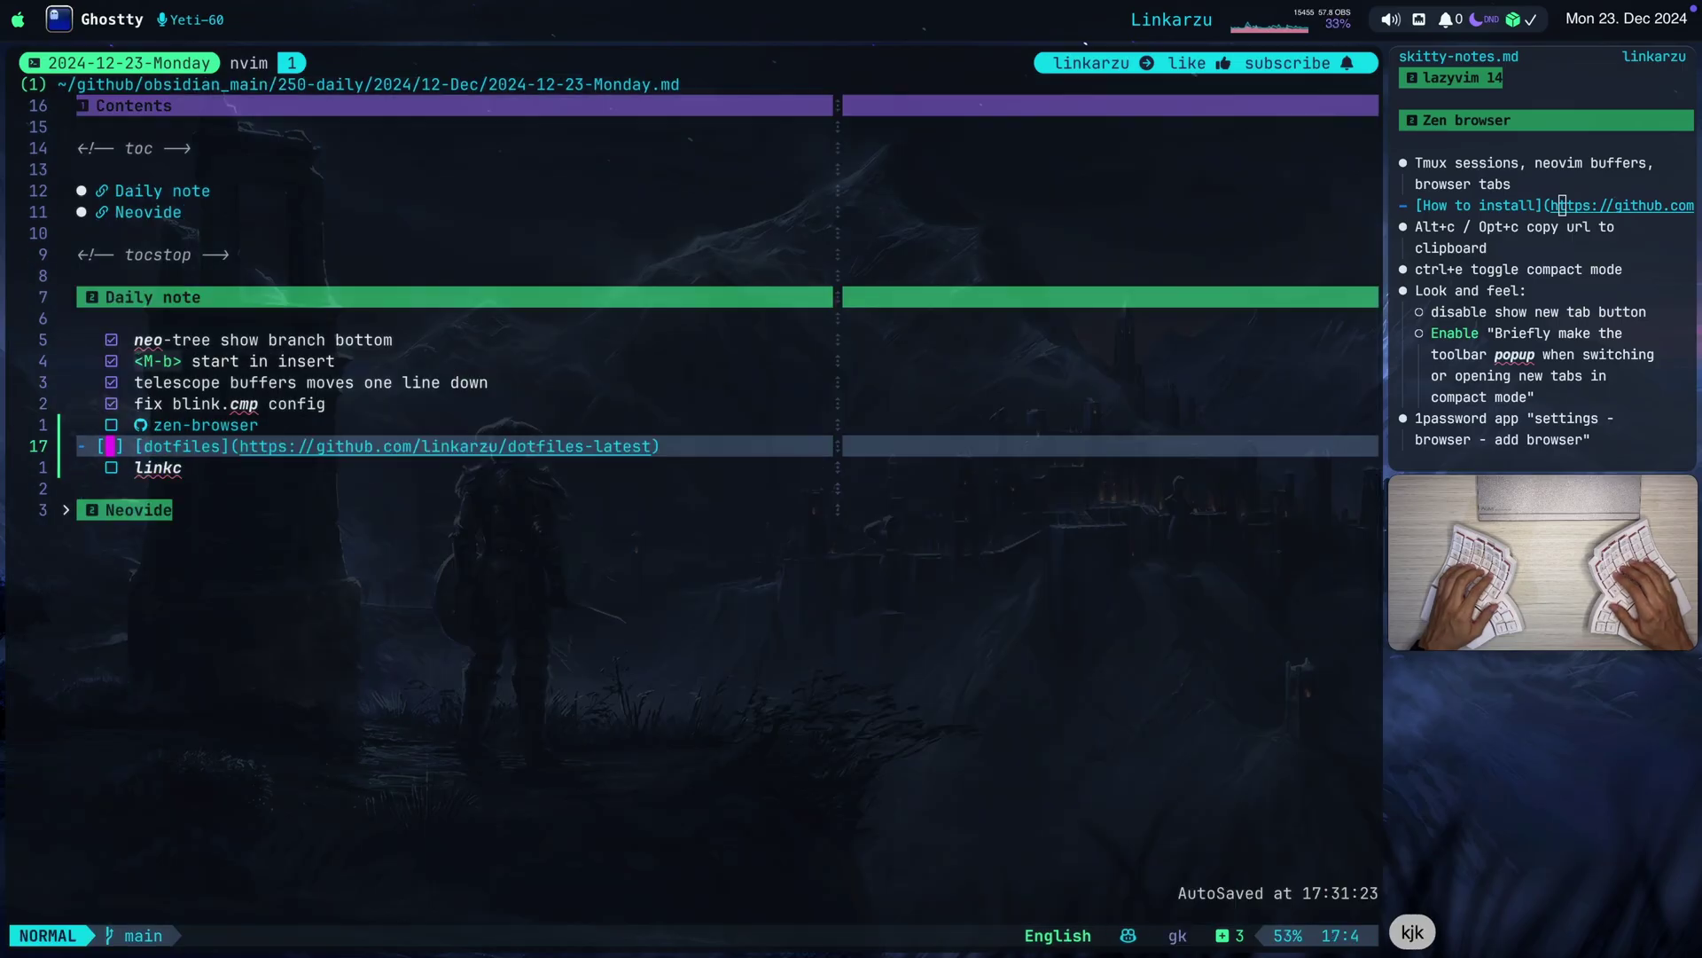
Delete the unfinished "linkc" task from the daily note, and check the browser's dotfiles-latest page before returning to the note
{"action": "key", "text": "d"}
{"action": "key", "text": "d"}
{"action": "key", "text": "super+Tab"}
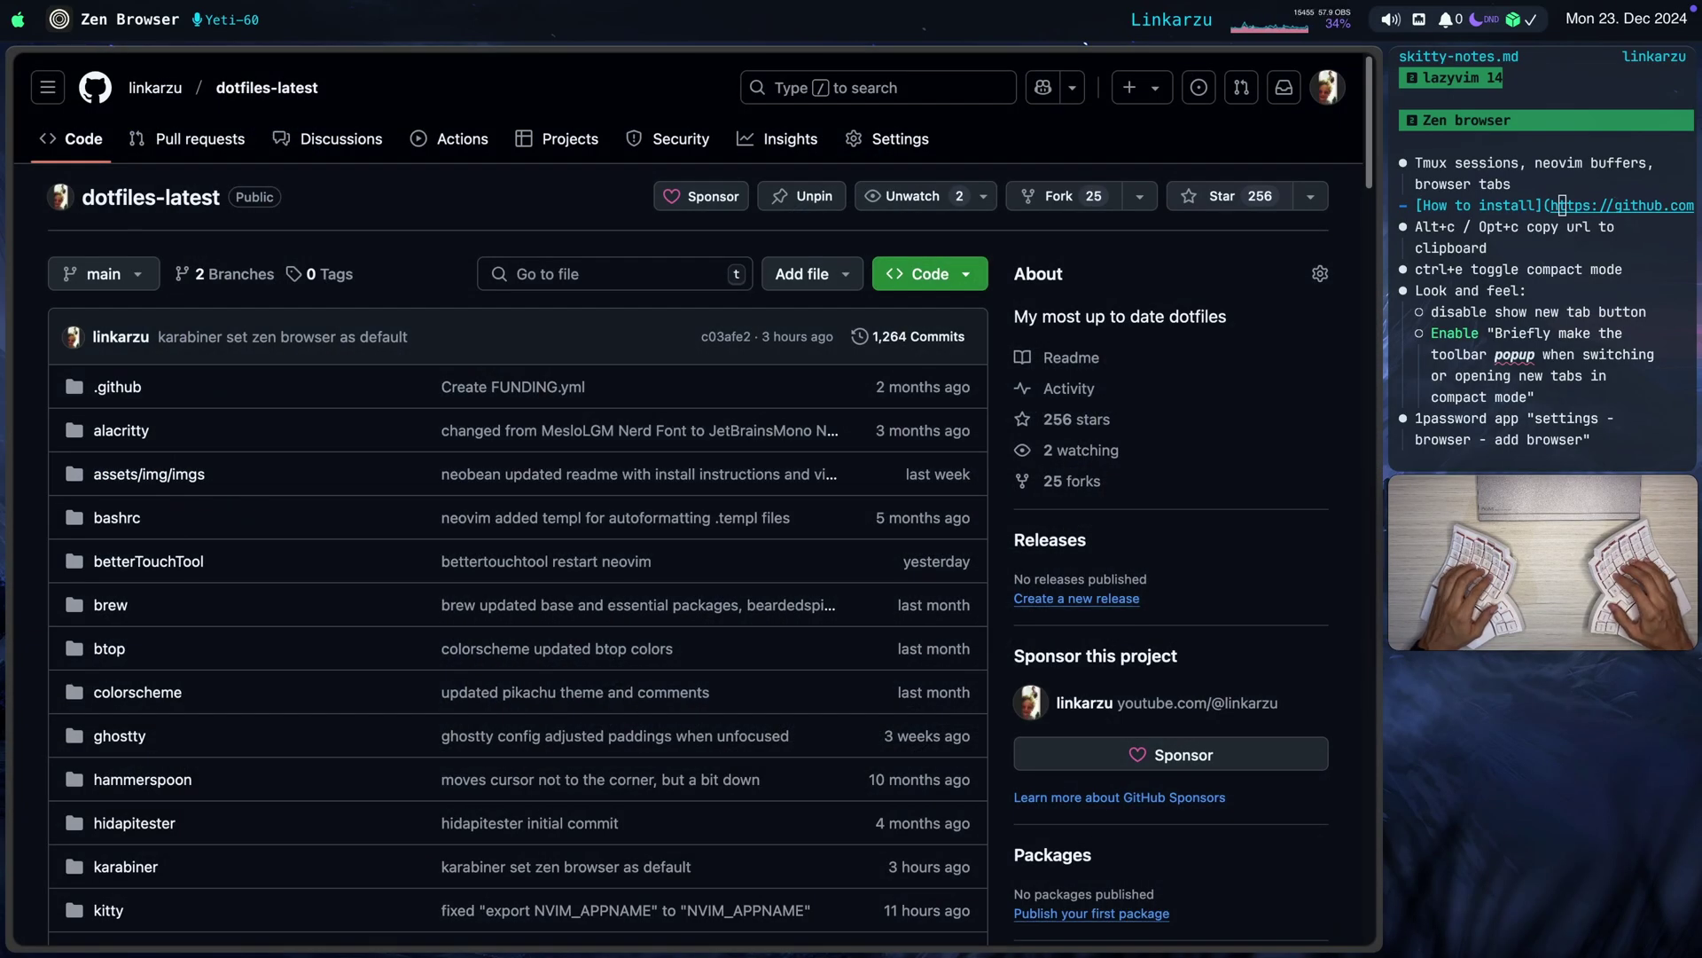
{"action": "key", "text": "super+Tab"}
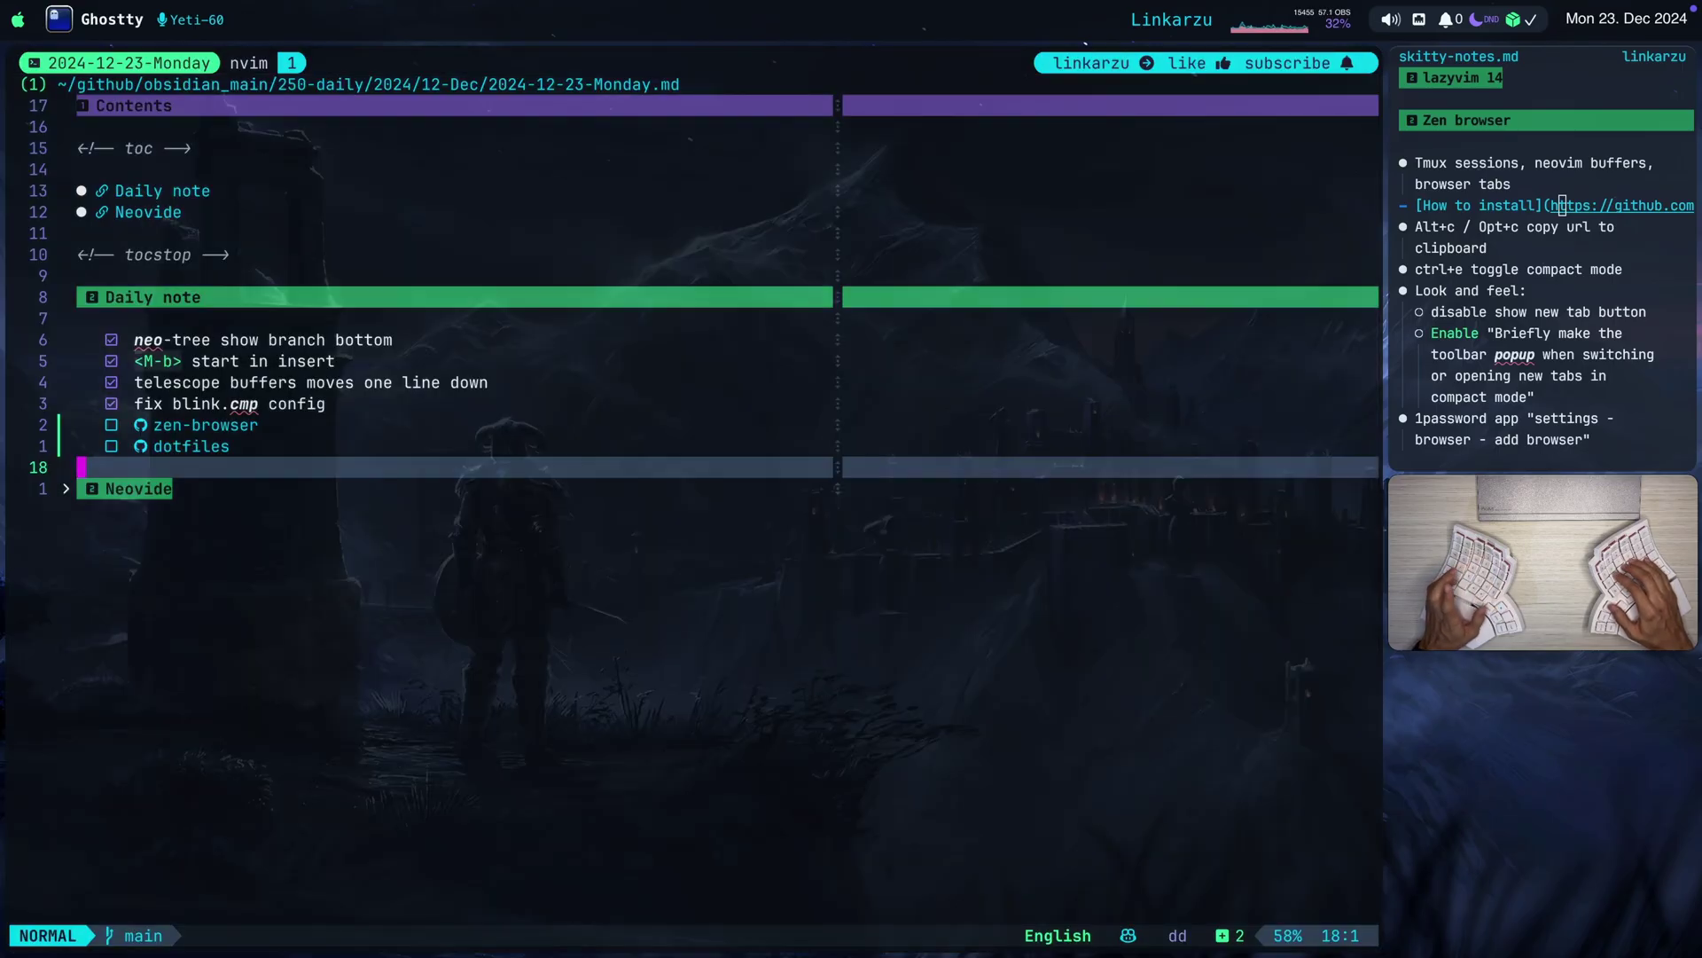
Switch to Zen Browser and cycle through the open tabs with the sidebar shown
{"action": "key", "text": "super+Tab"}
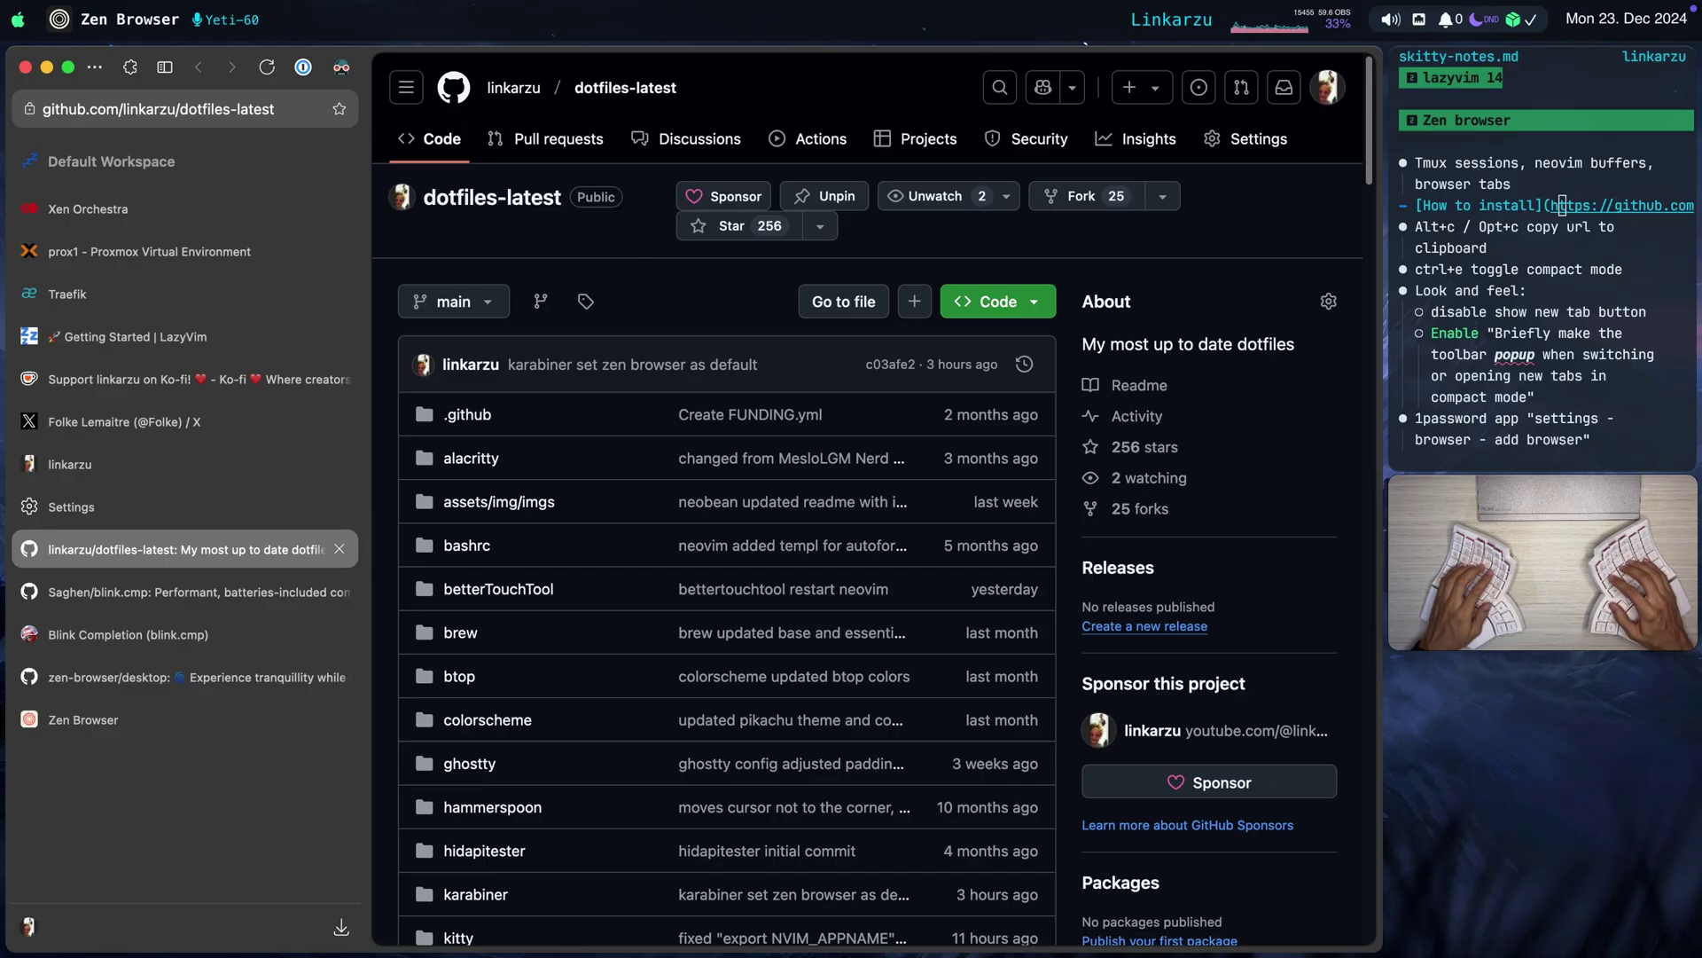
{"action": "key", "text": "super+shift+bracketleft"}
{"action": "key", "text": "super+shift+bracketleft"}
{"action": "key", "text": "super+shift+bracketleft"}
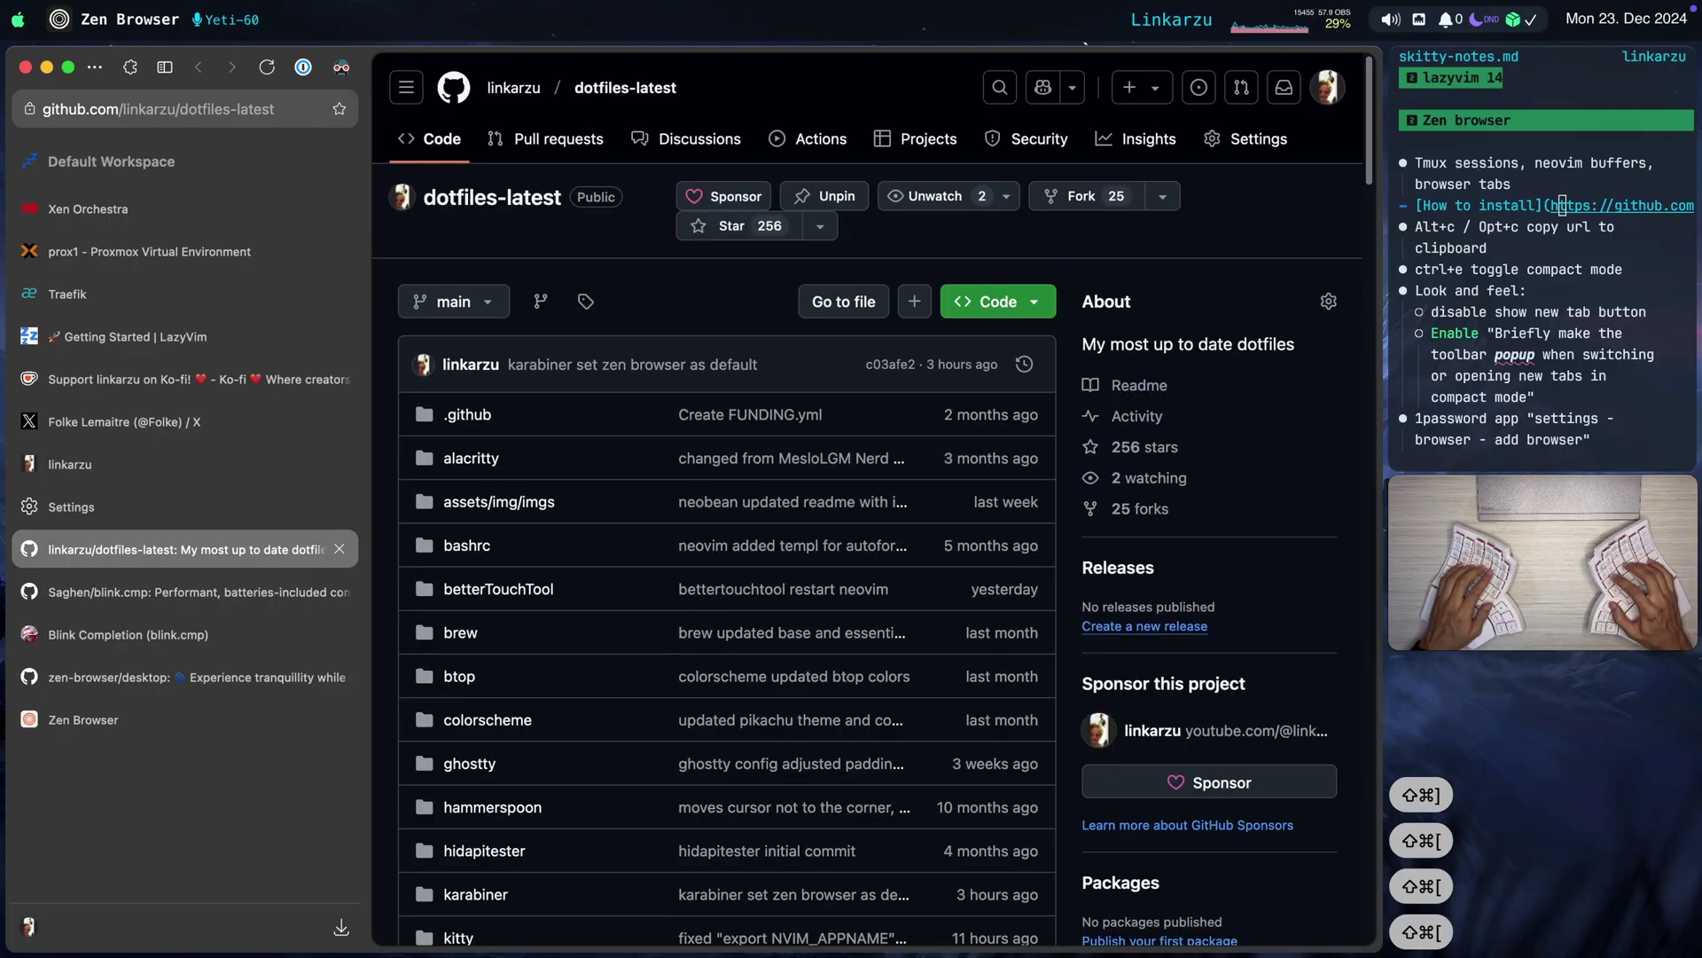
Hide the sidebar with compact mode and continue cycling through the open tabs
{"action": "key", "text": "ctrl+e"}
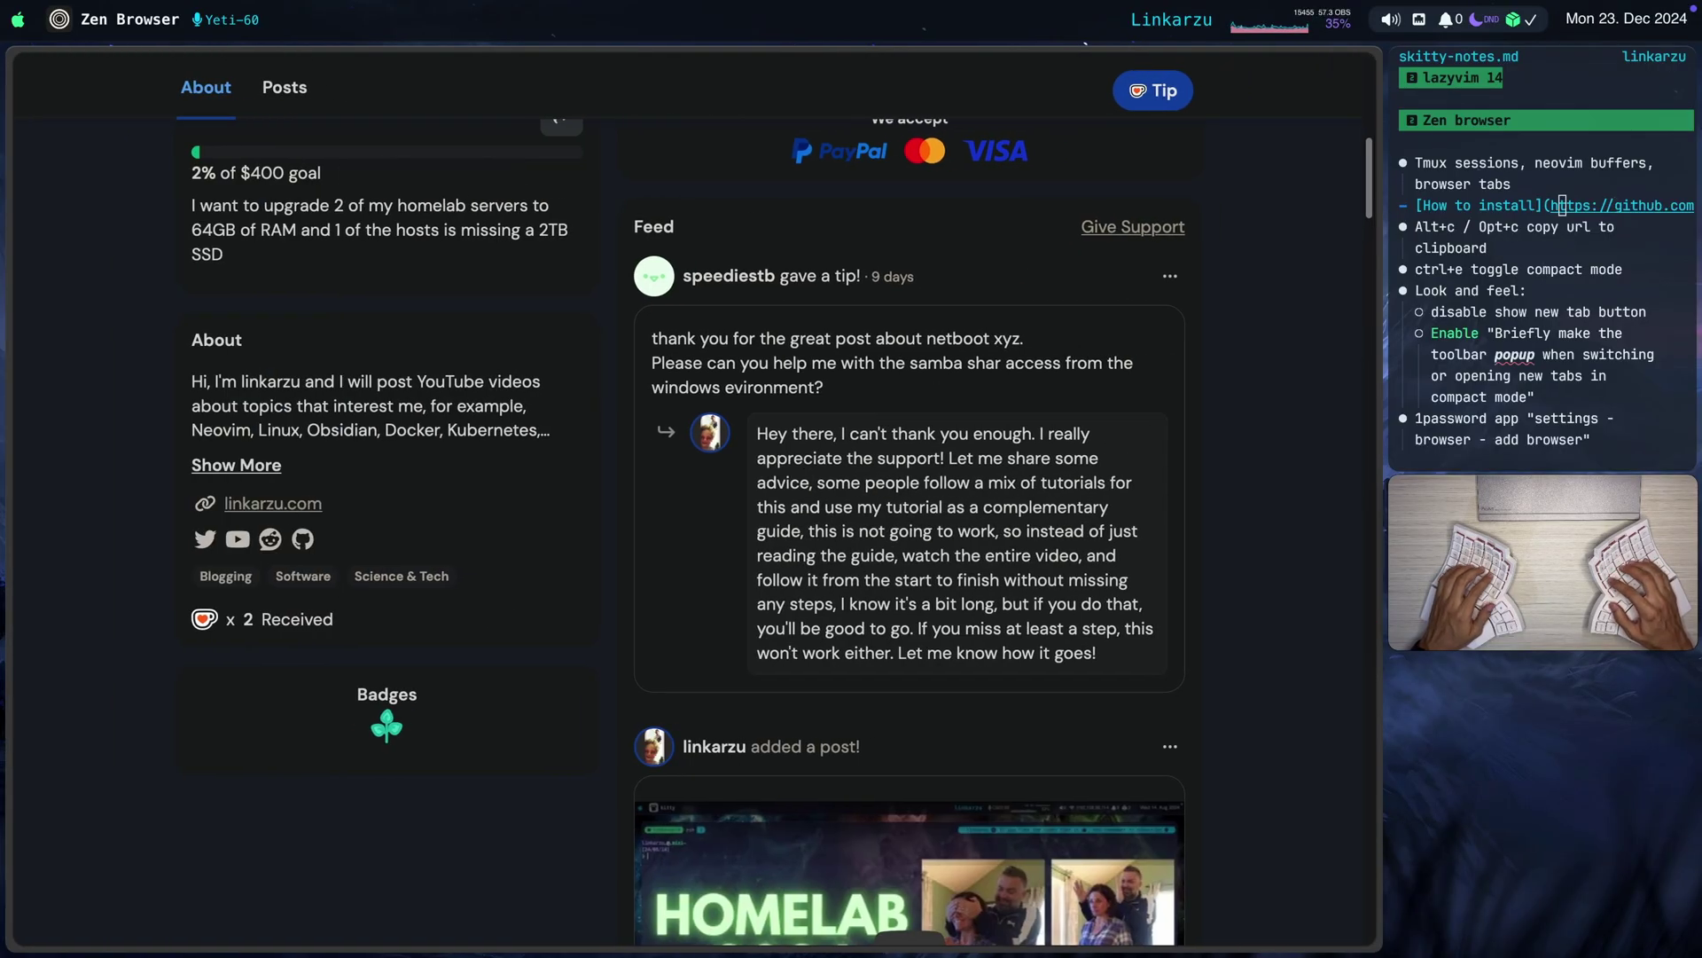
{"action": "key", "text": "super+shift+bracketright"}
{"action": "key", "text": "super+shift+bracketright"}
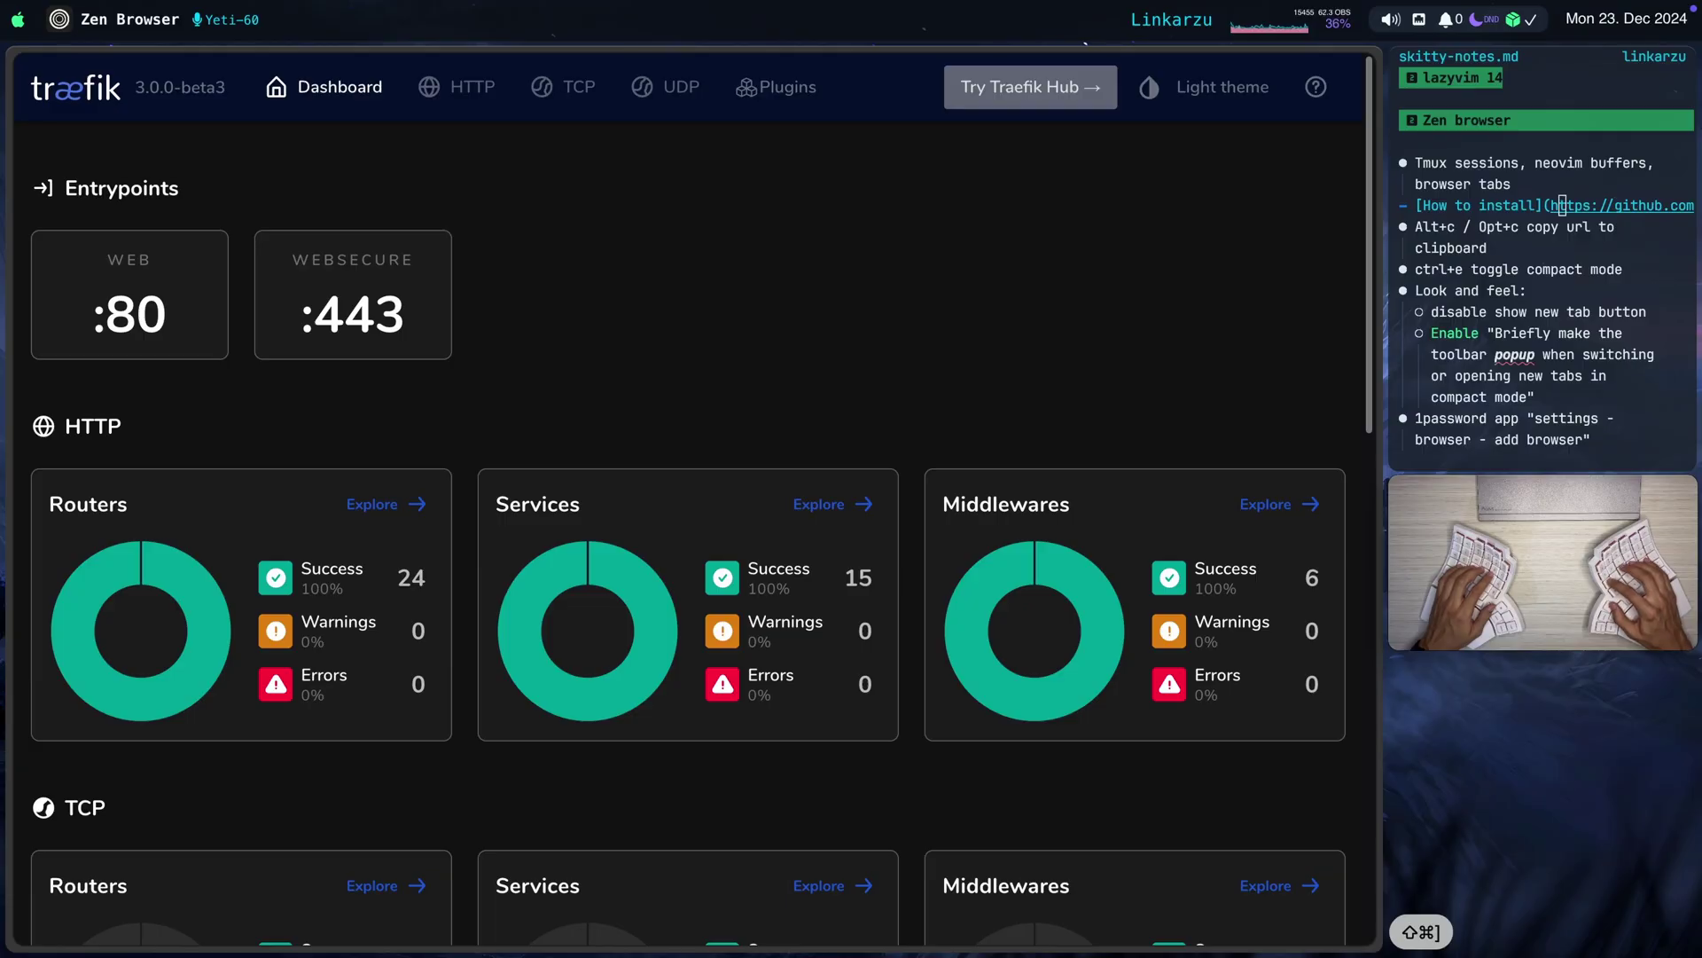
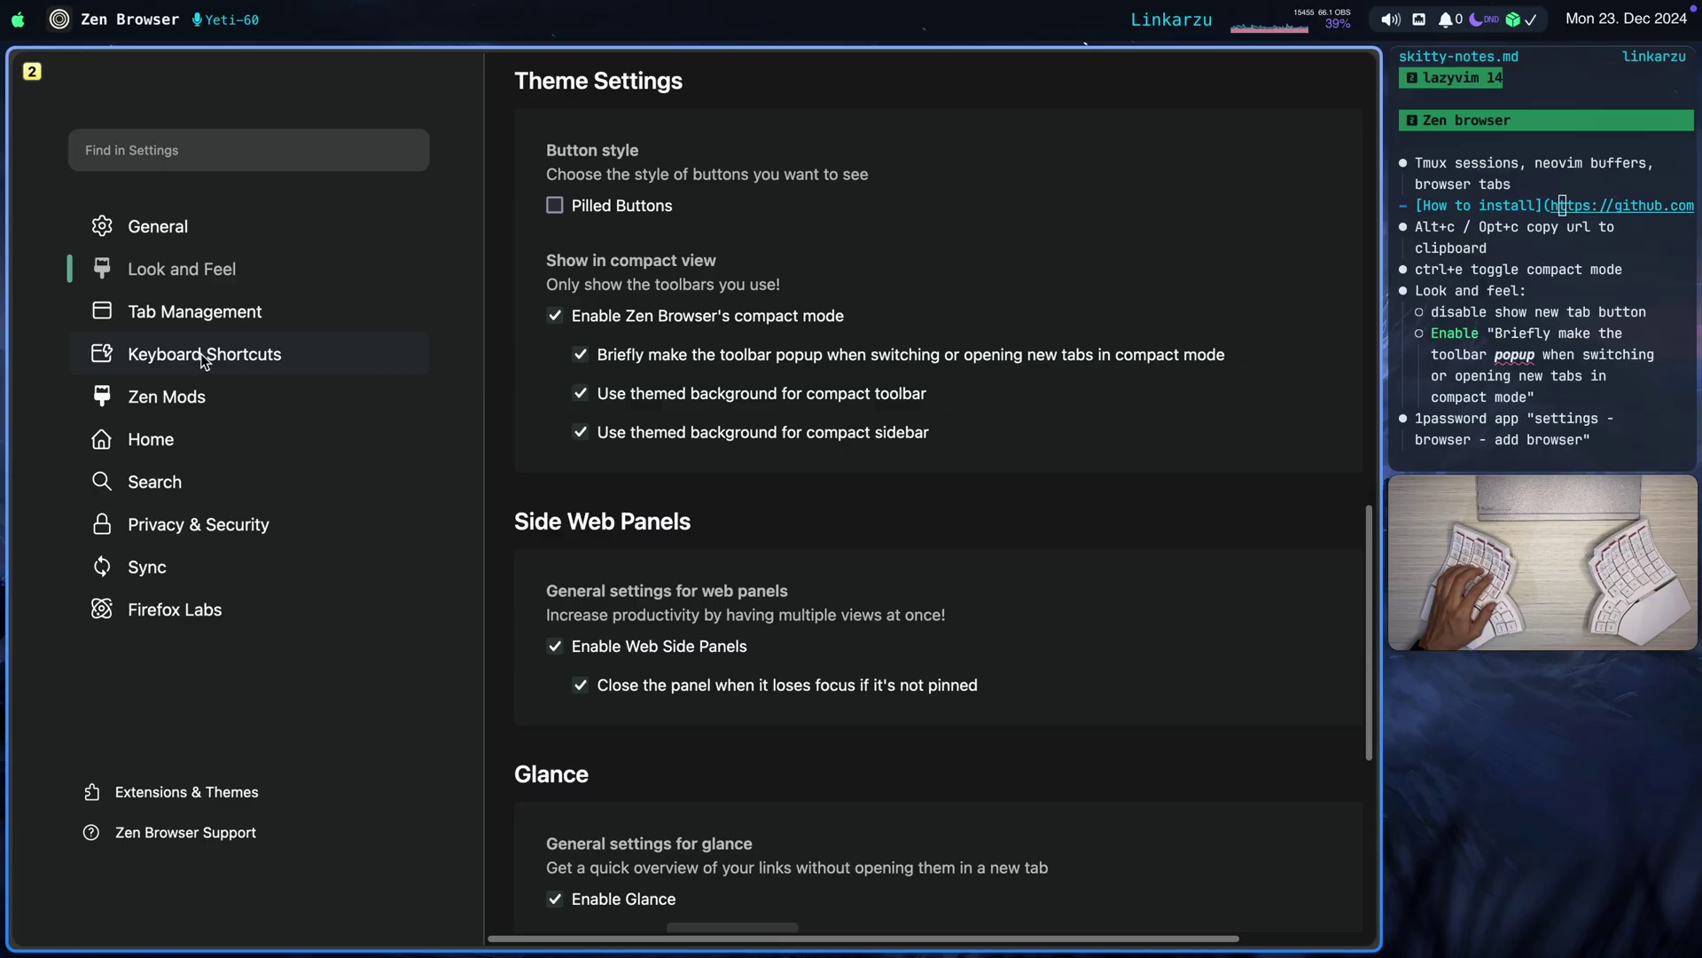
Review the Look and Feel settings up to Sidebar and tabs layout, and move through the notes to "disable show new tab button"
{"action": "key", "text": "j"}
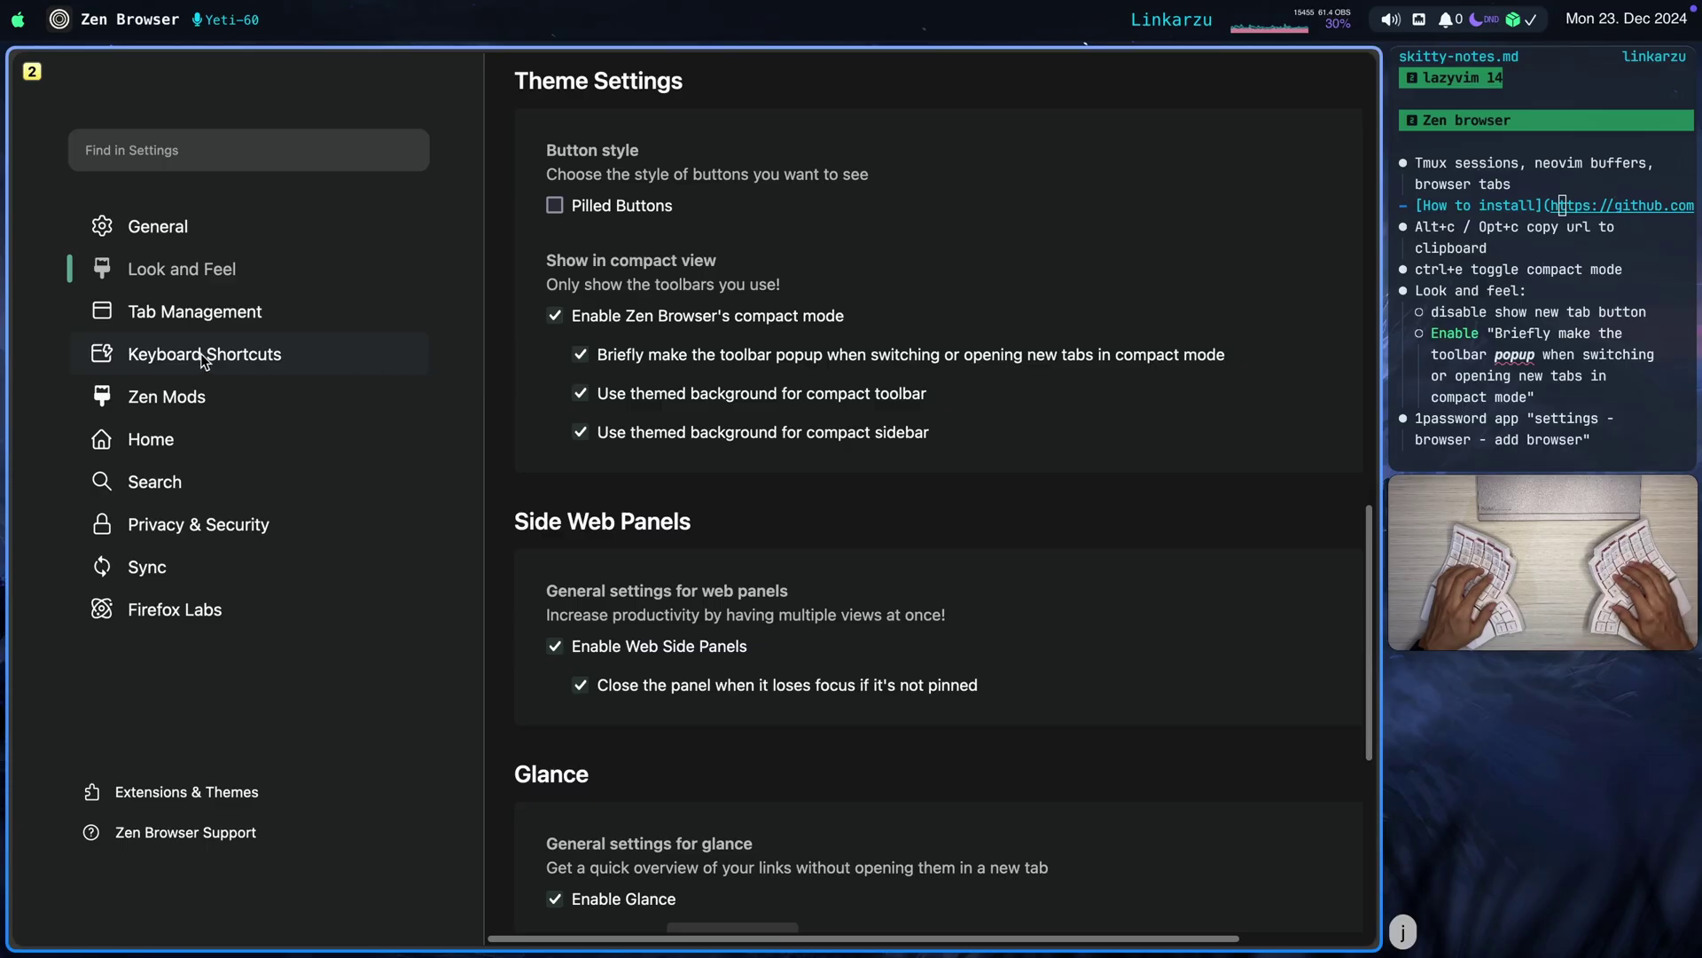
{"action": "key", "text": "k"}
{"action": "key", "text": "k"}
{"action": "key", "text": "k"}
{"action": "key", "text": "k"}
{"action": "key", "text": "k"}
{"action": "key", "text": "k"}
{"action": "key", "text": "k"}
{"action": "key", "text": "k"}
{"action": "key", "text": "k"}
{"action": "key", "text": "k"}
{"action": "key", "text": "k"}
{"action": "key", "text": "k"}
{"action": "key", "text": "k"}
{"action": "key", "text": "k"}
{"action": "key", "text": "k"}
{"action": "key", "text": "k"}
{"action": "key", "text": "k"}
{"action": "key", "text": "k"}
{"action": "key", "text": "k"}
{"action": "key", "text": "k"}
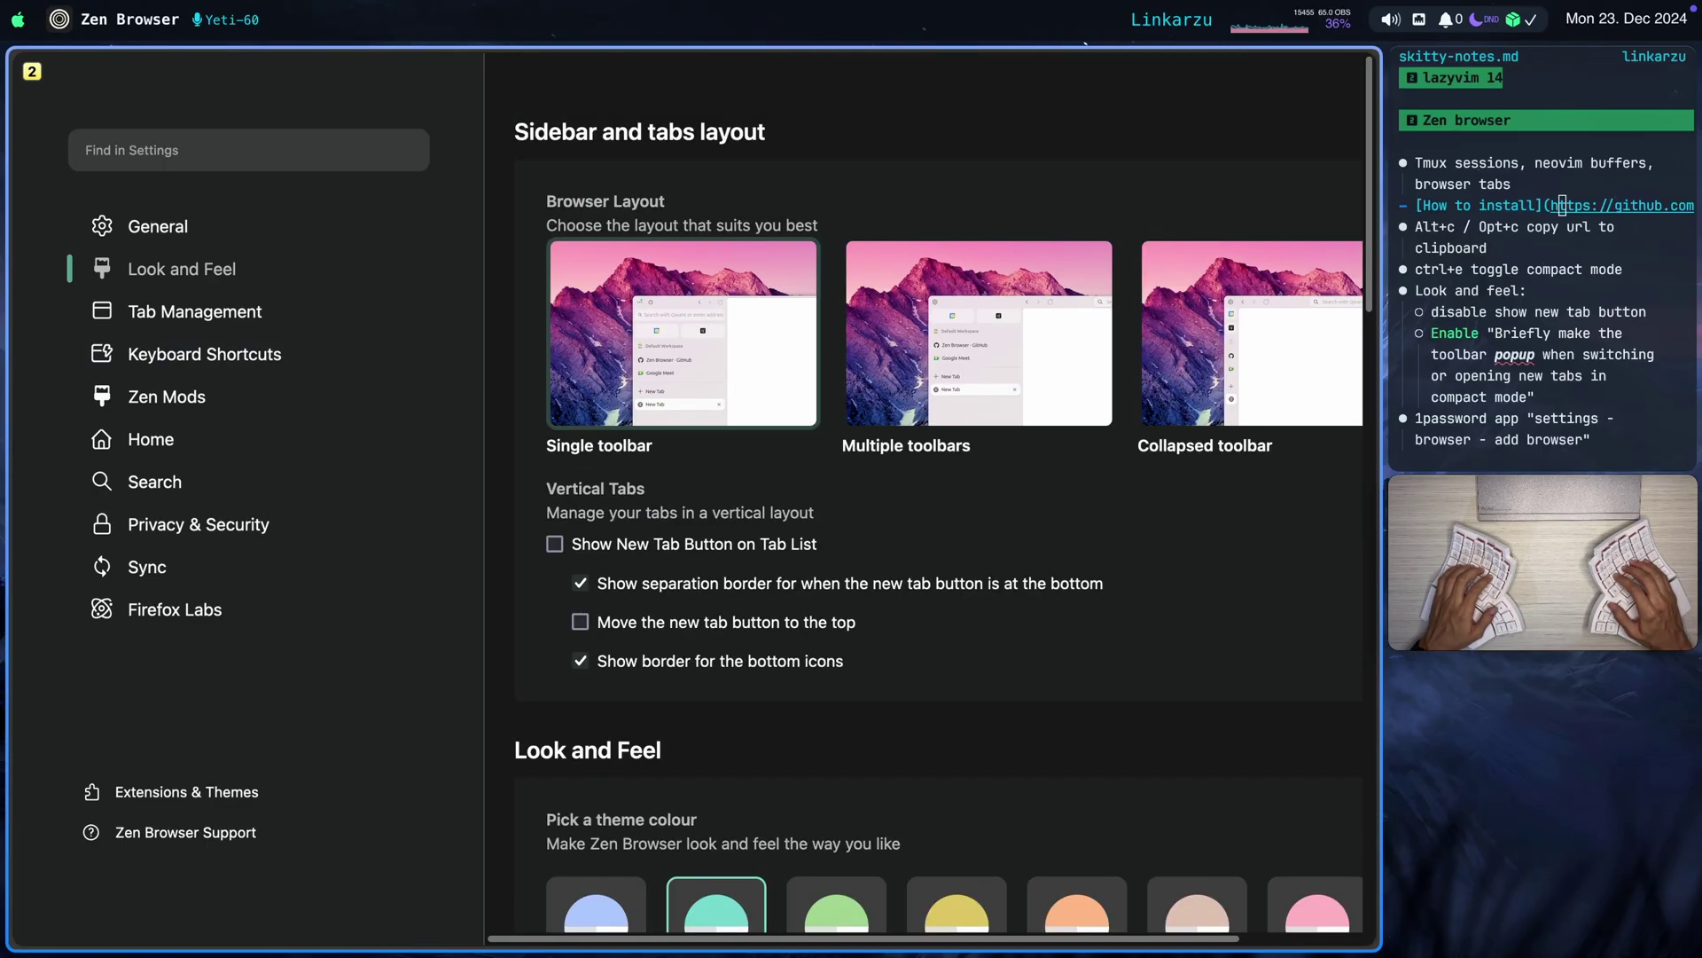
{"action": "key", "text": "super+Tab"}
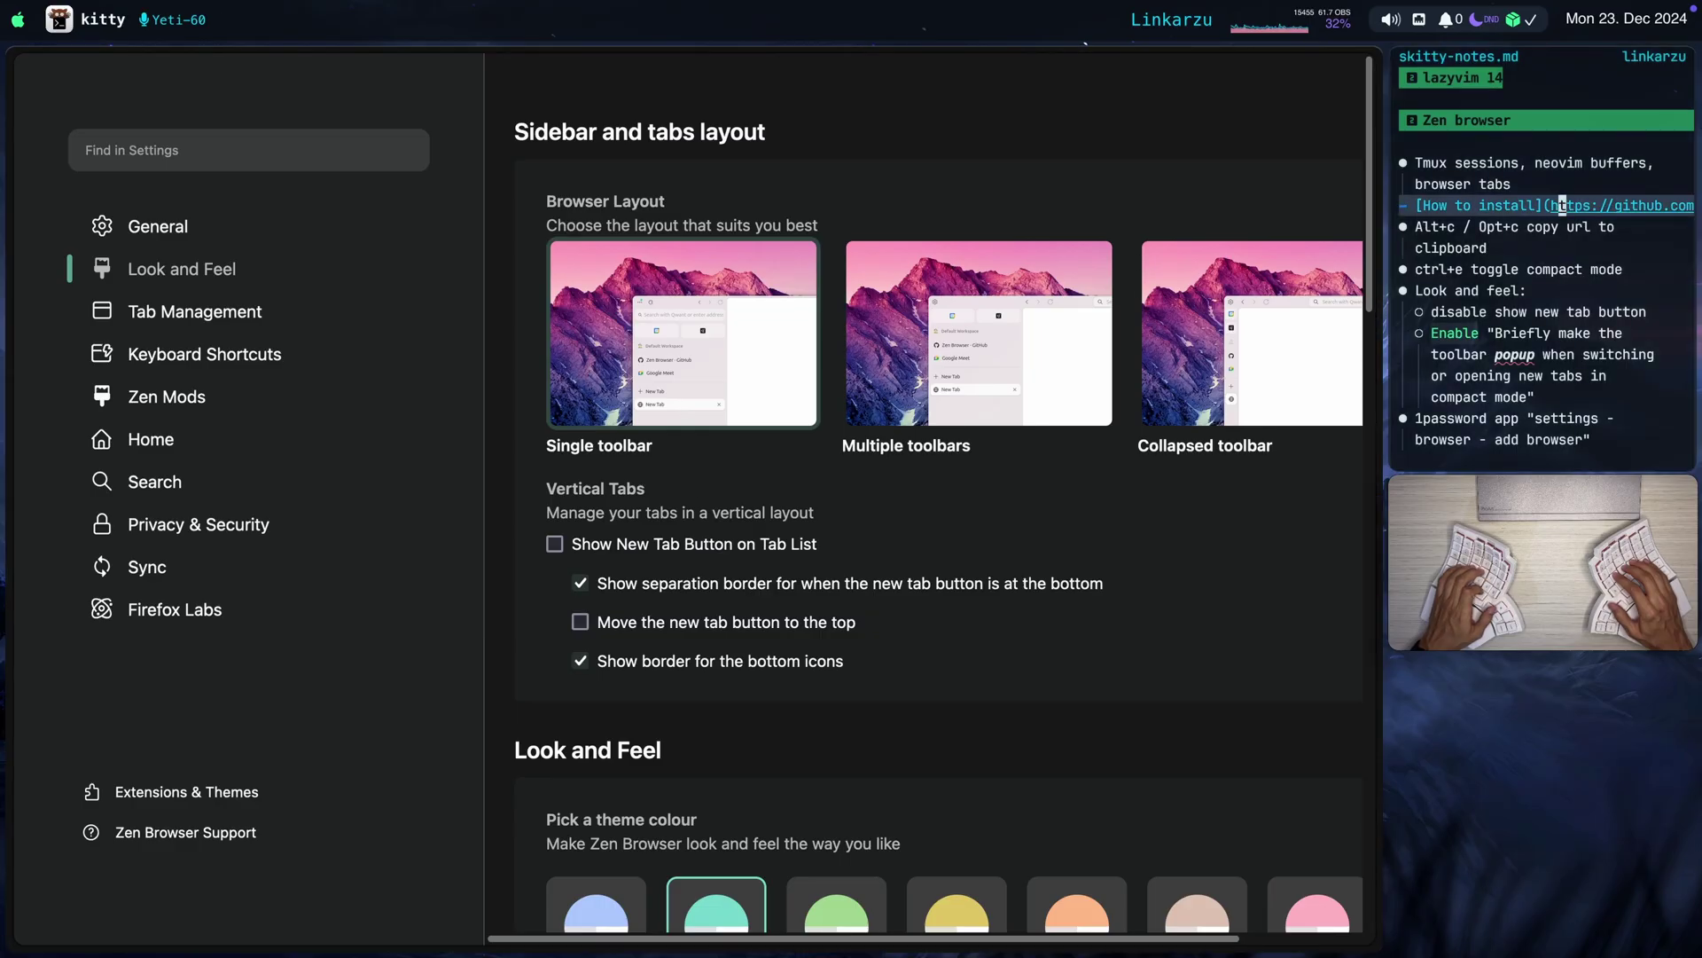
{"action": "key", "text": "j"}
{"action": "key", "text": "j"}
{"action": "key", "text": "j"}
{"action": "key", "text": "j"}
{"action": "key", "text": "j"}
{"action": "key", "text": "super+Tab"}
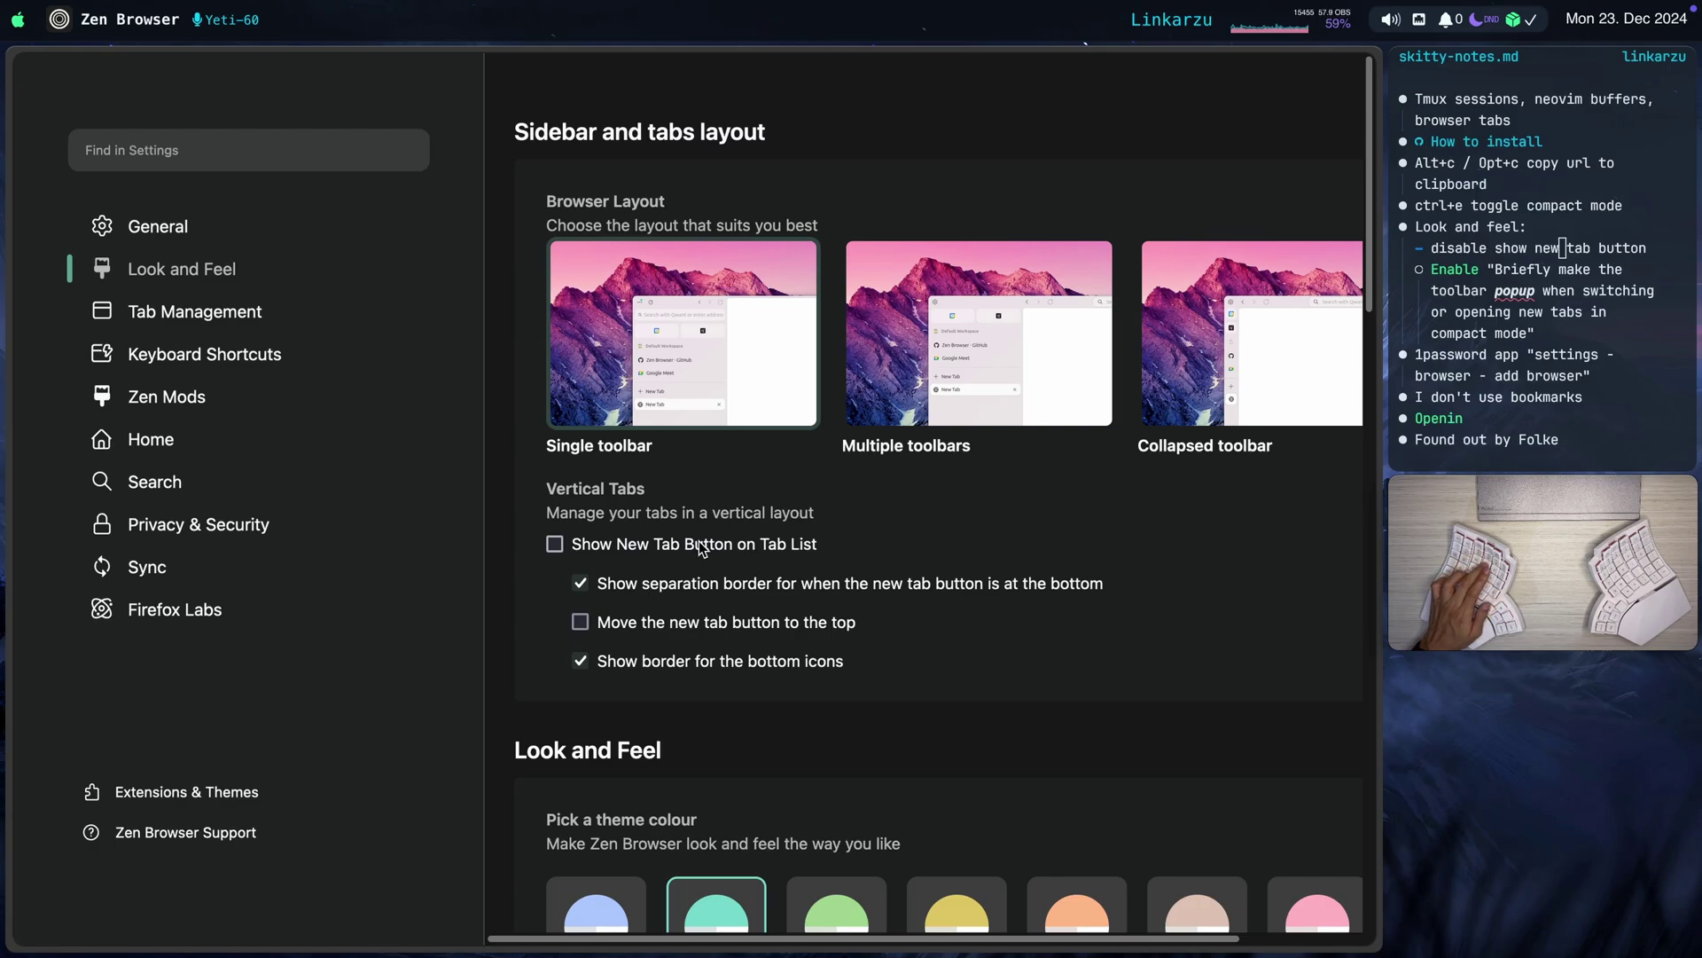
Show the sidebar, turn "Show New Tab Button on Tab List" on and back off, and return to compact mode
{"action": "key", "text": "ctrl+e"}
{"action": "left_click", "coordinate": [914, 549]}
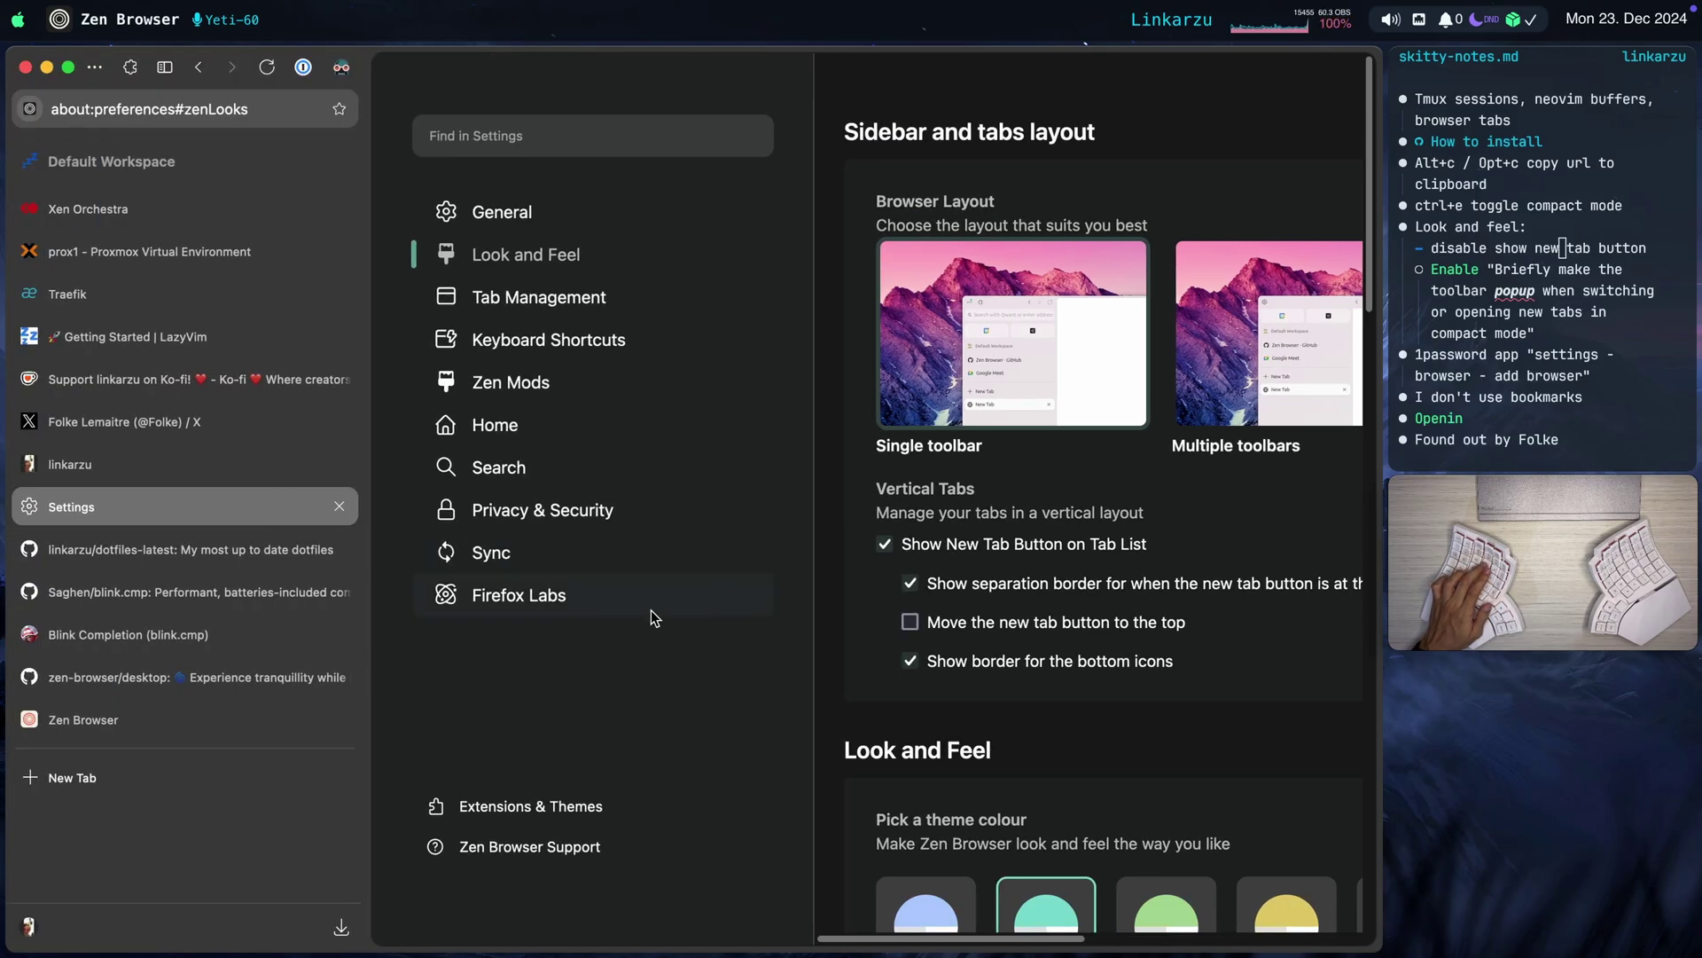
{"action": "left_click", "coordinate": [960, 545]}
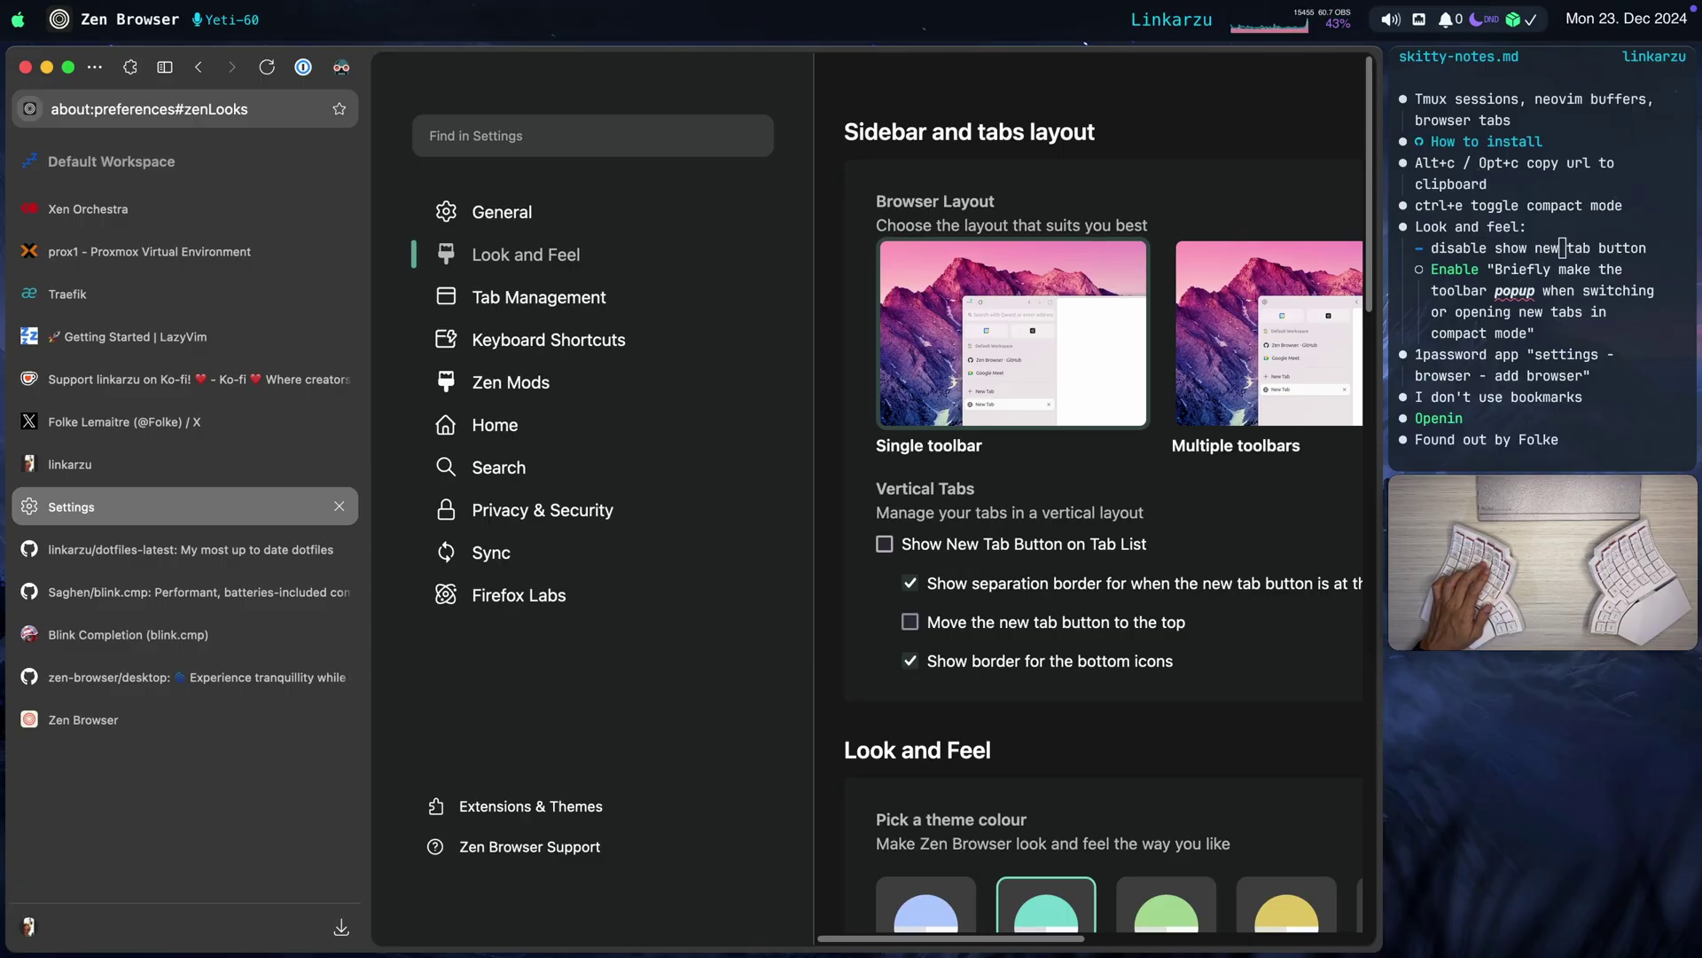
{"action": "key", "text": "ctrl+e"}
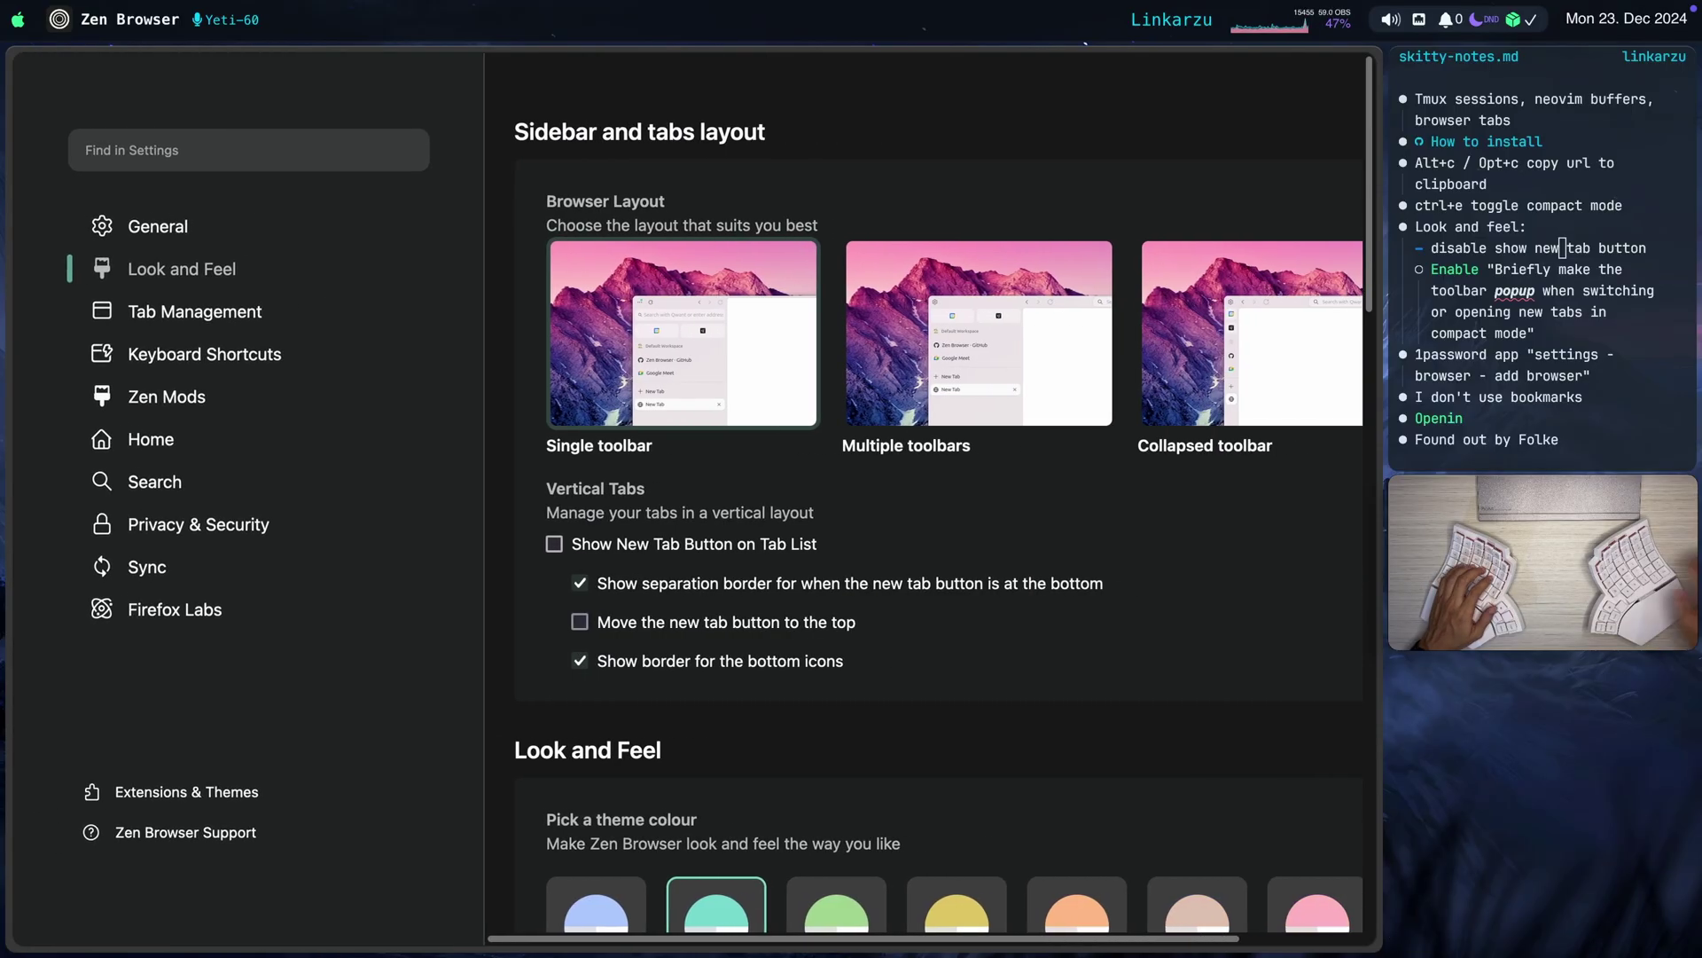
Open the Keyboard Shortcuts page of the browser settings
{"action": "key", "text": "super+shift+space"}
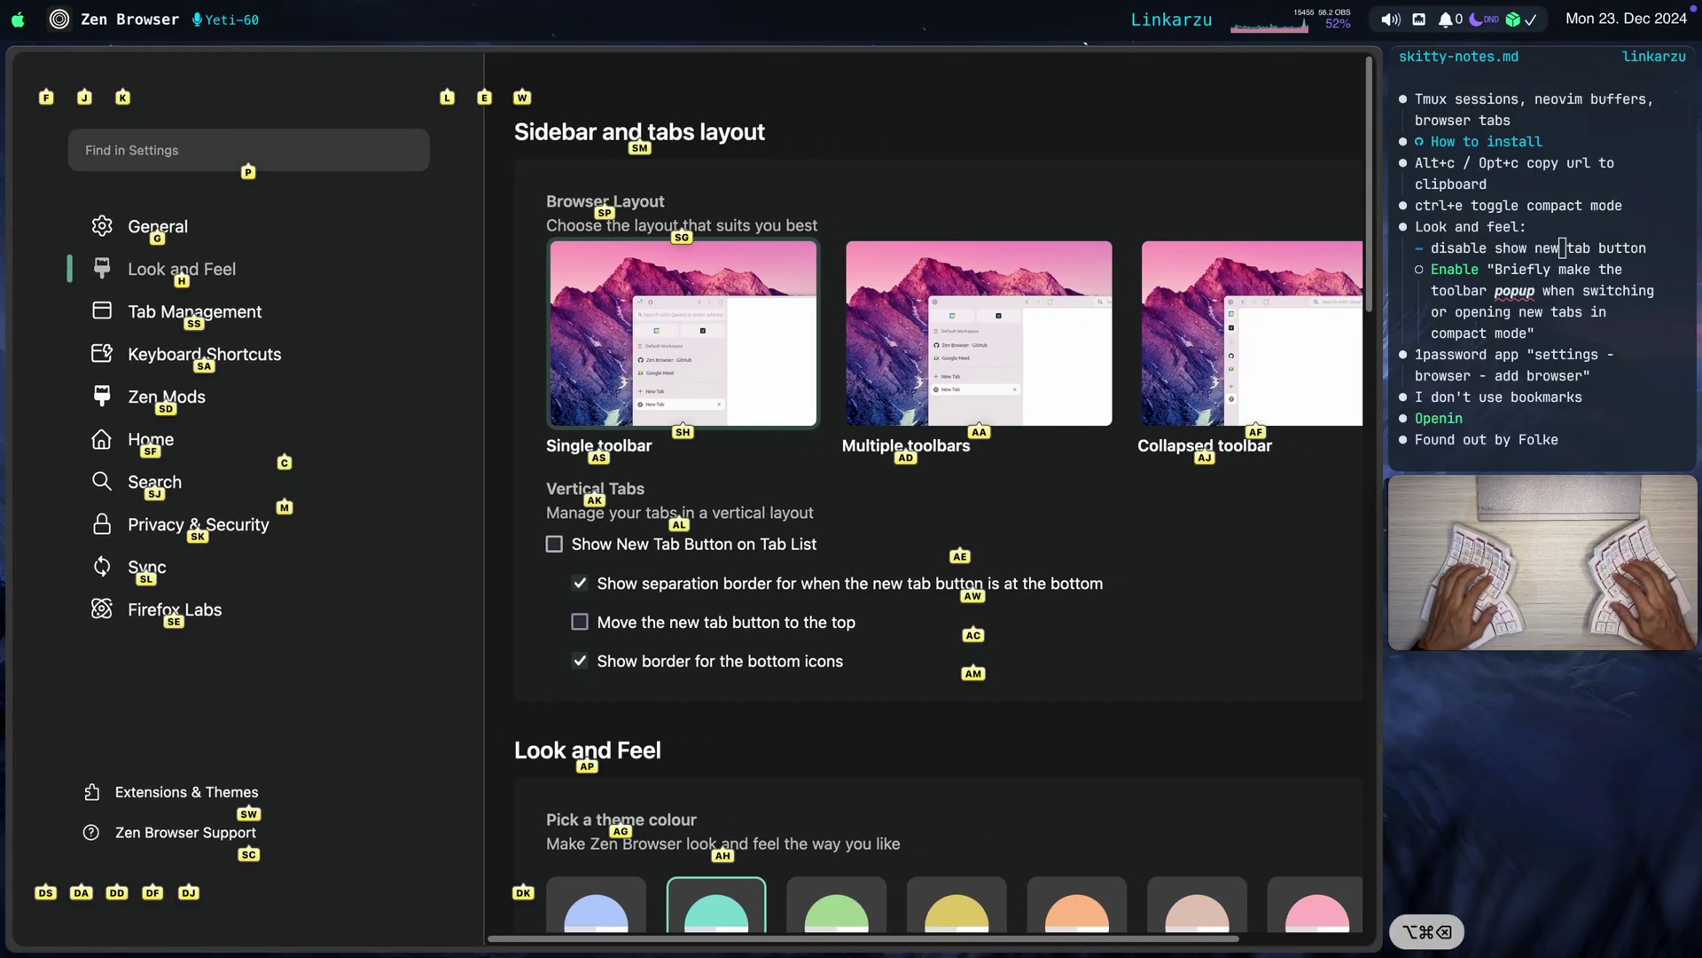
{"action": "key", "text": "s"}
{"action": "key", "text": "a"}
Look through the keyboard shortcuts from Compact Mode down to the Other Zen Features section
{"action": "key", "text": "ctrl+alt+shift+super+s"}
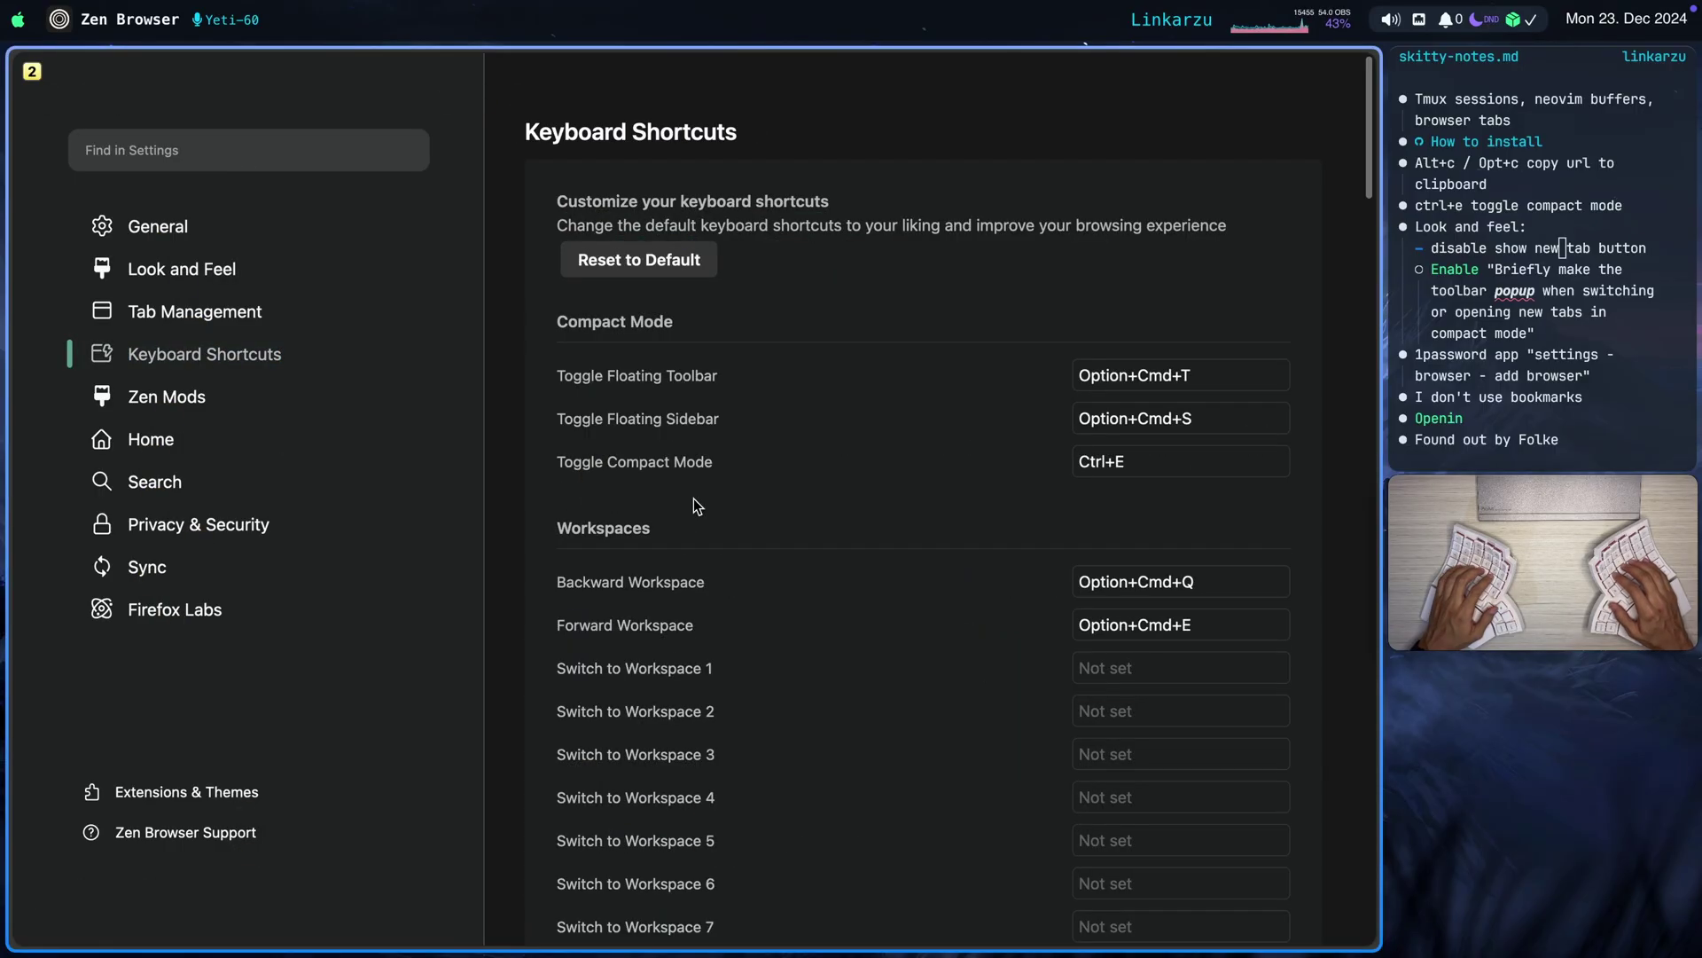
{"action": "key", "text": "j"}
{"action": "key", "text": "j"}
{"action": "key", "text": "j"}
{"action": "key", "text": "j"}
{"action": "key", "text": "j"}
{"action": "key", "text": "j"}
{"action": "key", "text": "j"}
{"action": "key", "text": "j"}
{"action": "key", "text": "j"}
{"action": "key", "text": "j"}
{"action": "key", "text": "j"}
{"action": "key", "text": "j"}
{"action": "key", "text": "j"}
{"action": "key", "text": "j"}
{"action": "key", "text": "j"}
{"action": "key", "text": "j"}
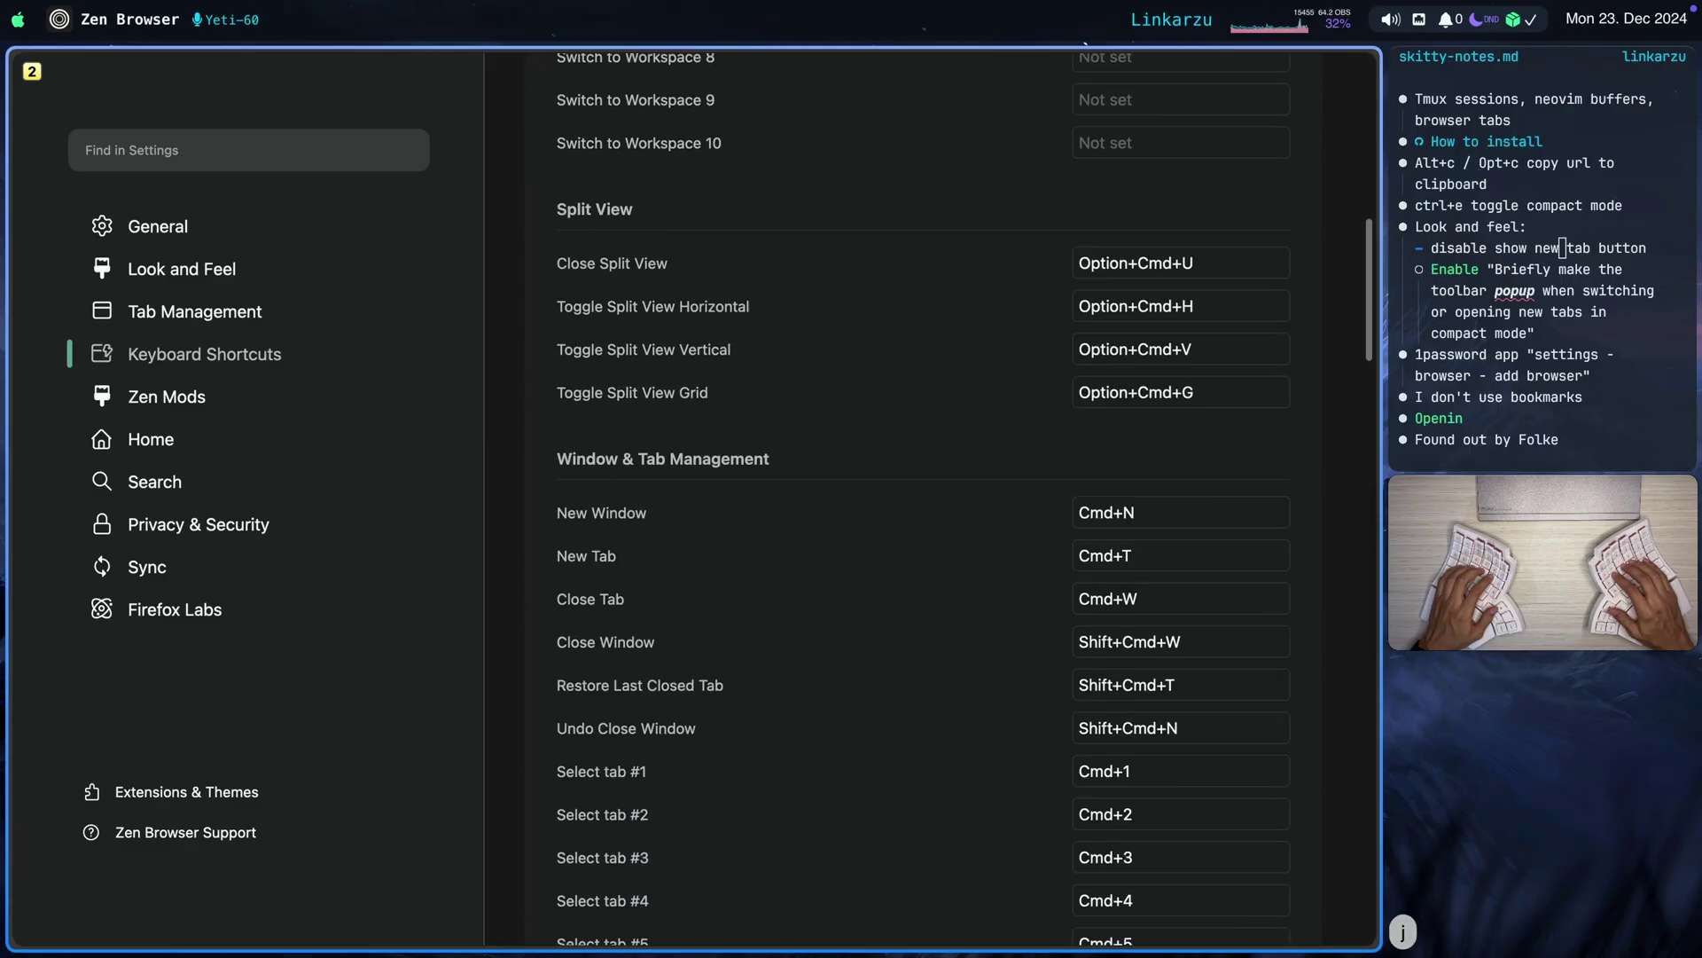
{"action": "key", "text": "j"}
{"action": "key", "text": "j"}
{"action": "key", "text": "j"}
{"action": "key", "text": "j"}
{"action": "key", "text": "j"}
{"action": "key", "text": "j"}
{"action": "key", "text": "j"}
{"action": "key", "text": "j"}
{"action": "key", "text": "j"}
{"action": "key", "text": "j"}
{"action": "key", "text": "j"}
{"action": "key", "text": "j"}
{"action": "key", "text": "j"}
{"action": "key", "text": "j"}
{"action": "key", "text": "j"}
{"action": "key", "text": "j"}
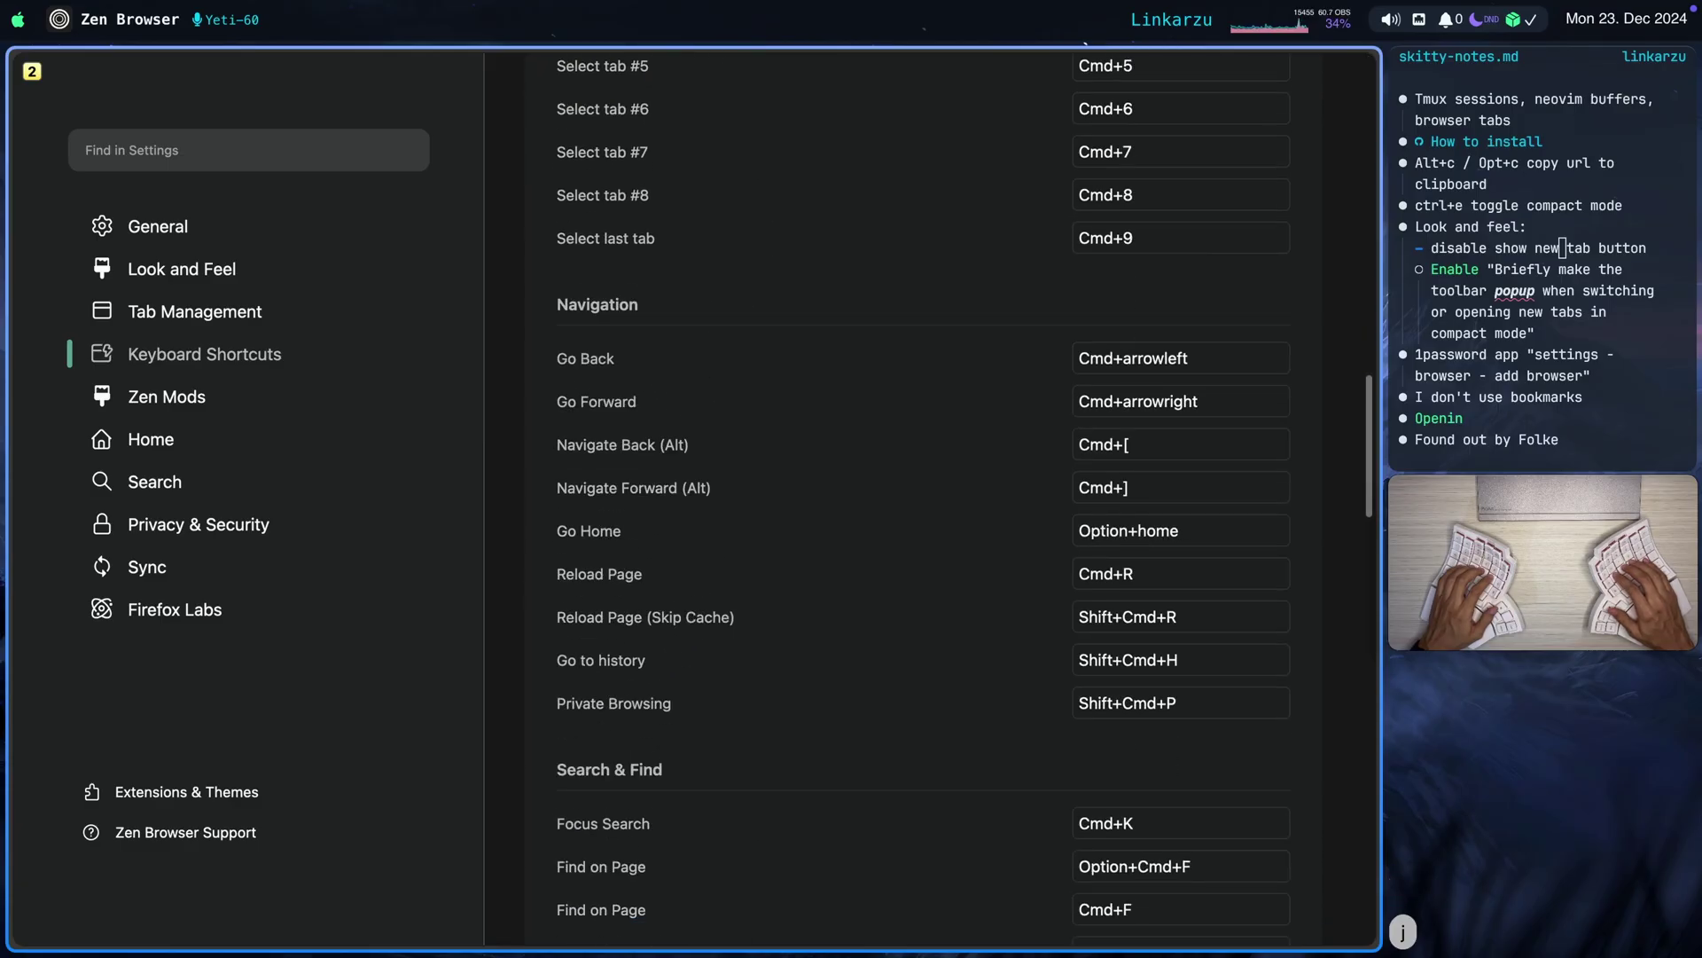
{"action": "key", "text": "j"}
{"action": "key", "text": "j"}
{"action": "key", "text": "j"}
{"action": "key", "text": "j"}
{"action": "key", "text": "j"}
{"action": "key", "text": "j"}
{"action": "key", "text": "j"}
{"action": "key", "text": "j"}
{"action": "key", "text": "j"}
{"action": "key", "text": "j"}
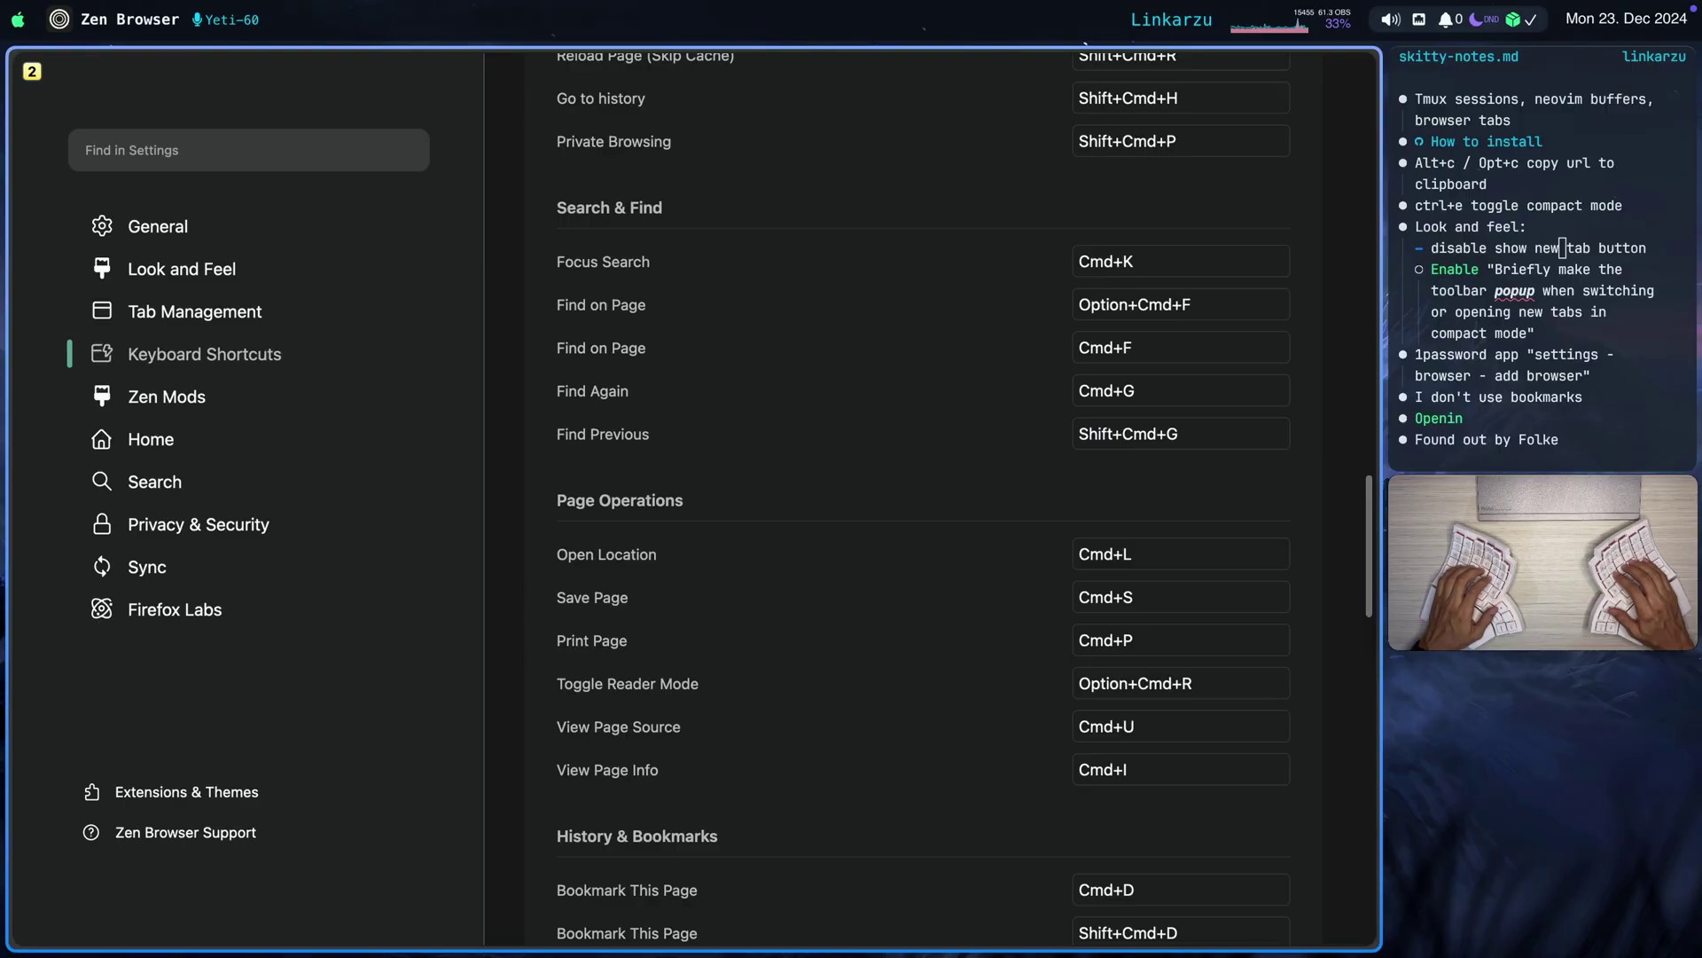
{"action": "key", "text": "j"}
{"action": "key", "text": "j"}
{"action": "key", "text": "j"}
{"action": "key", "text": "j"}
{"action": "key", "text": "j"}
{"action": "key", "text": "j"}
{"action": "key", "text": "j"}
{"action": "key", "text": "j"}
{"action": "key", "text": "j"}
{"action": "key", "text": "j"}
{"action": "key", "text": "j"}
{"action": "key", "text": "j"}
{"action": "key", "text": "j"}
{"action": "key", "text": "j"}
{"action": "key", "text": "j"}
{"action": "key", "text": "j"}
{"action": "key", "text": "j"}
{"action": "key", "text": "j"}
{"action": "key", "text": "j"}
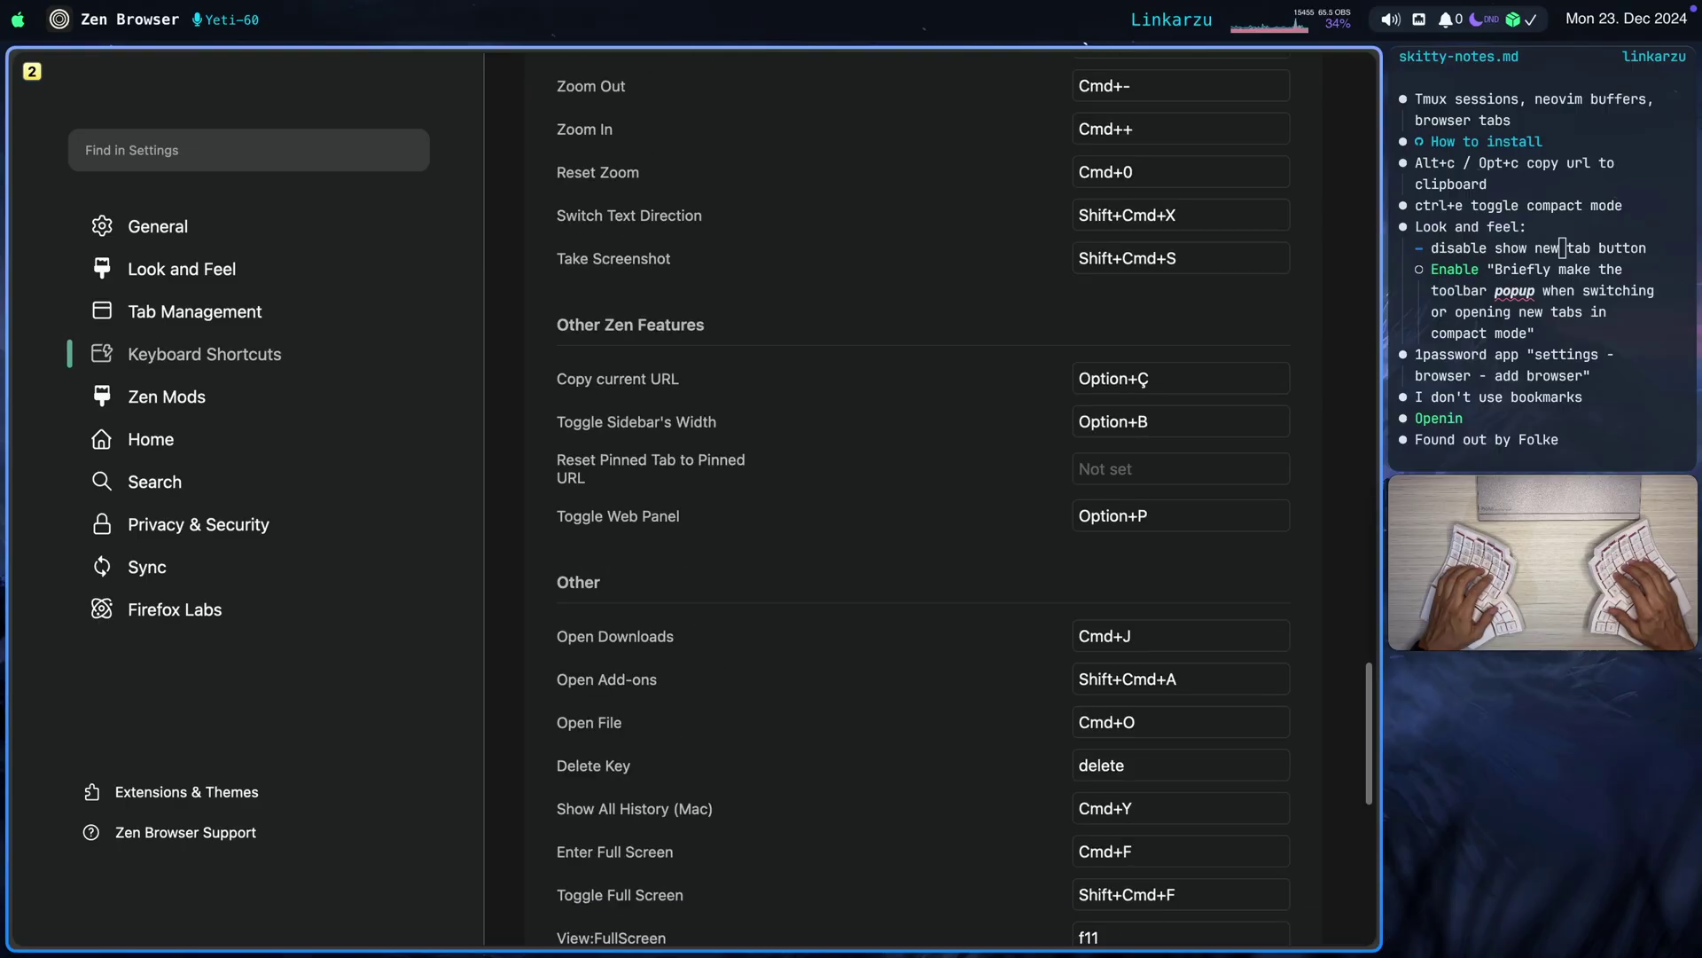
Reassign the Copy current URL shortcut to Option+C, and test it by copying the settings page's URL
{"action": "left_click", "coordinate": [1181, 383]}
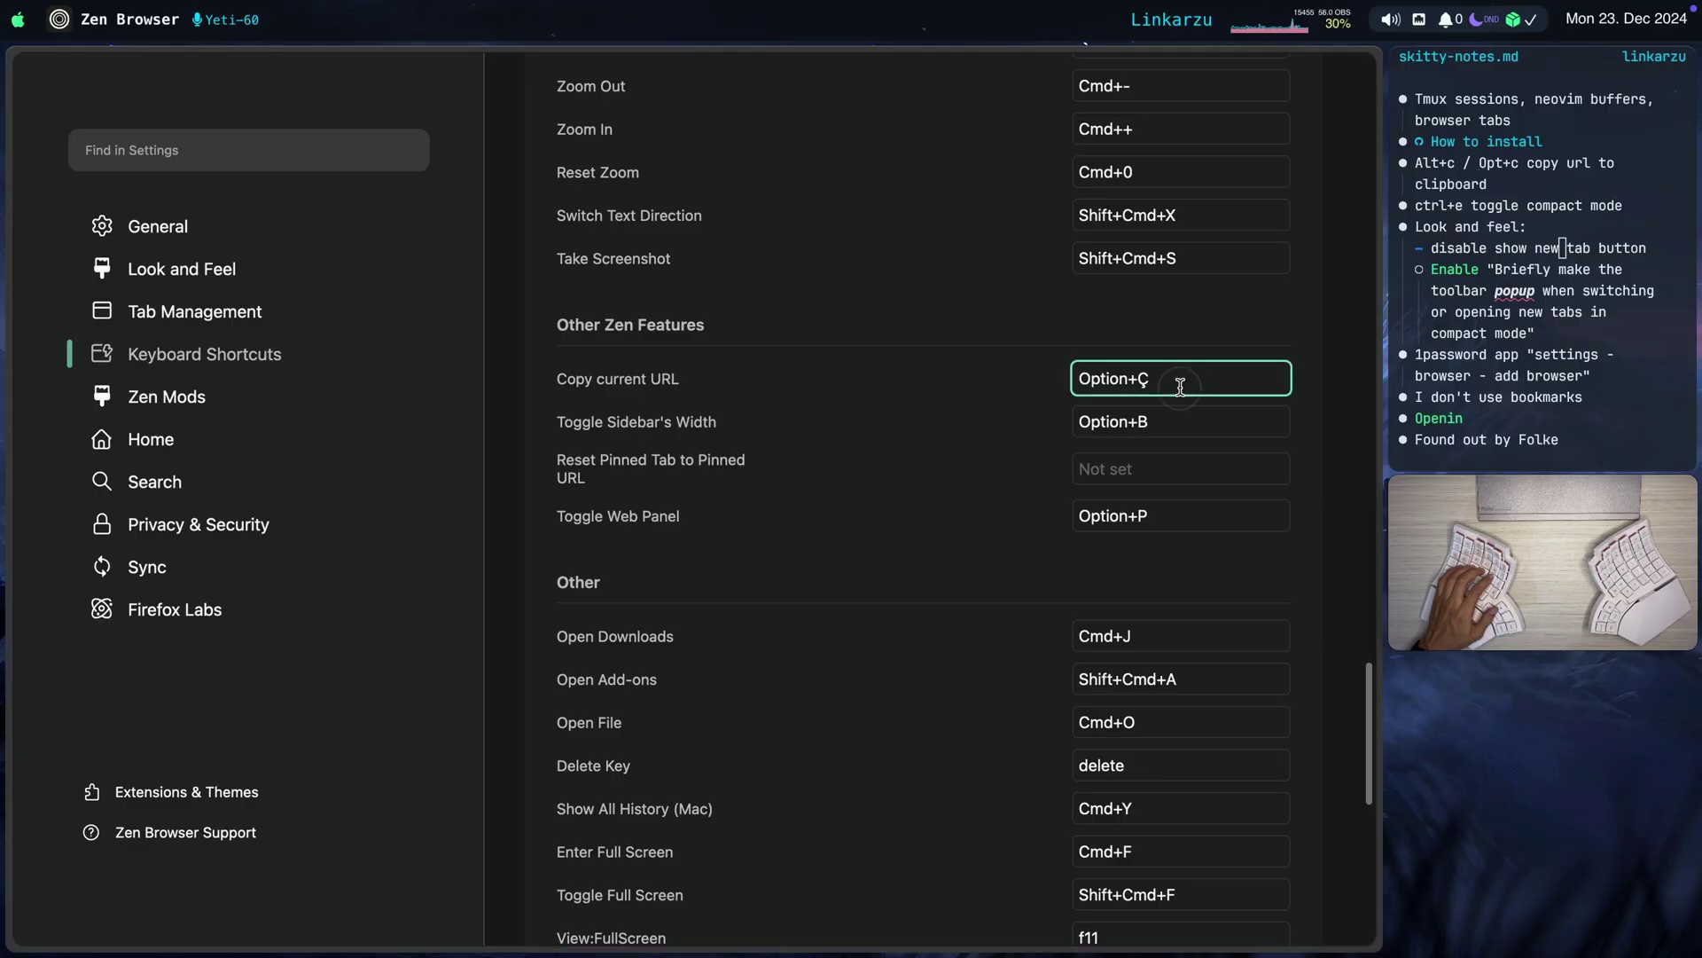
{"action": "key", "text": "alt+c"}
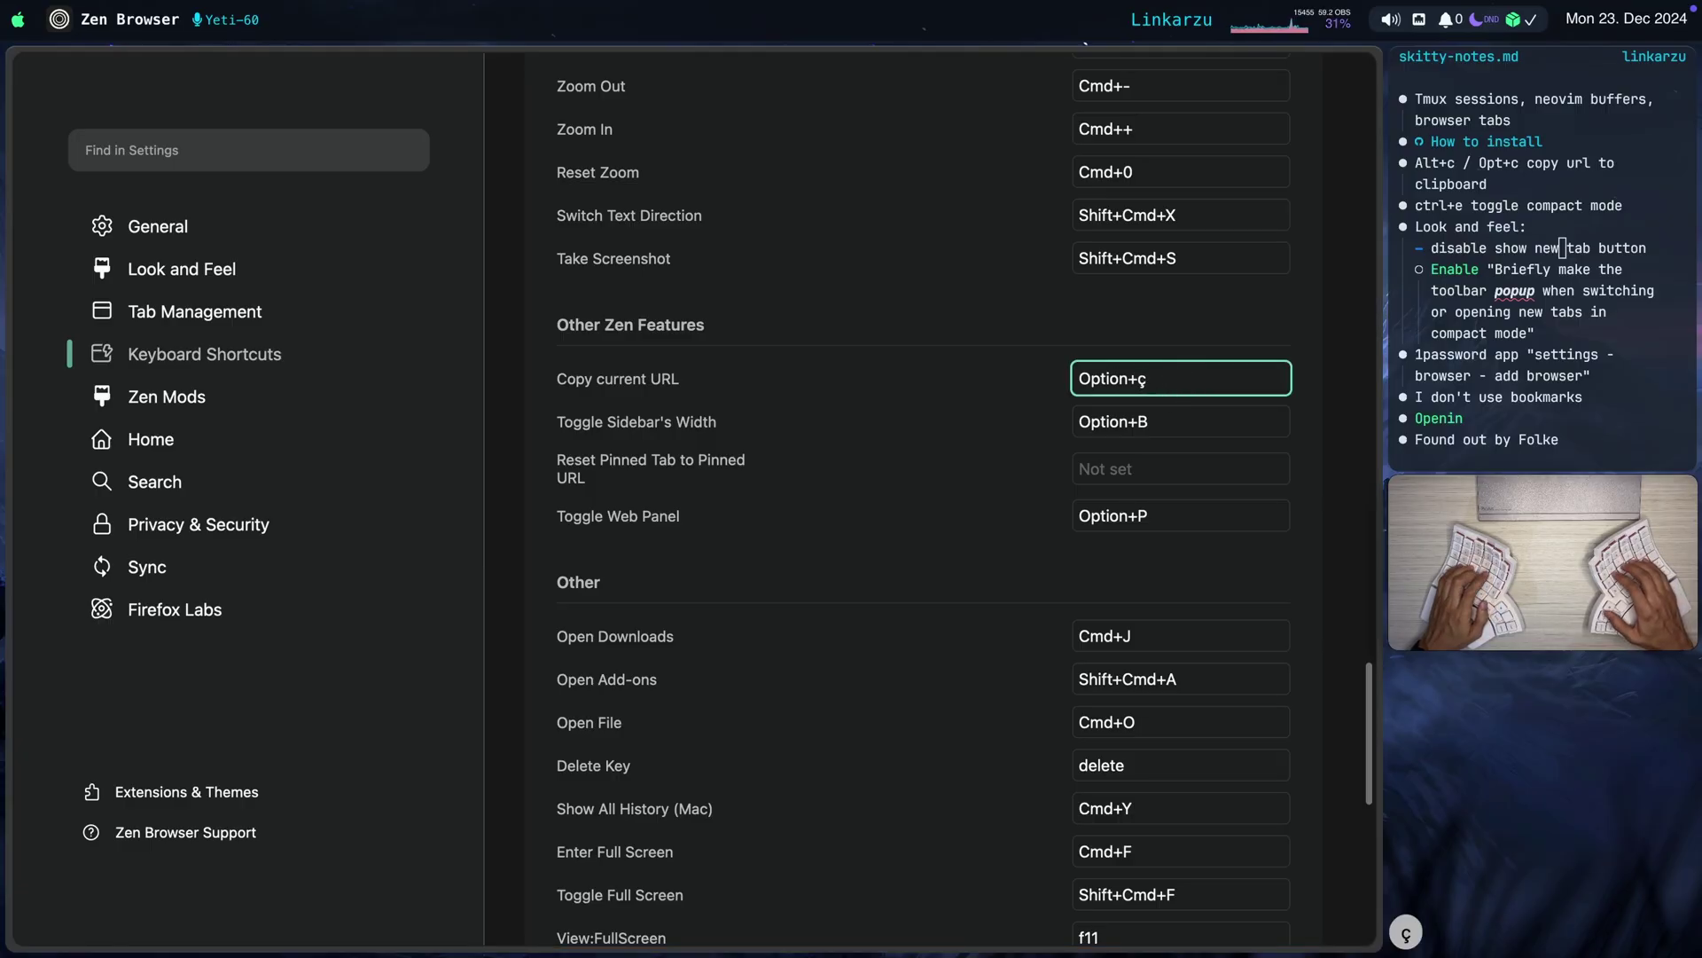
{"action": "key", "text": "Escape"}
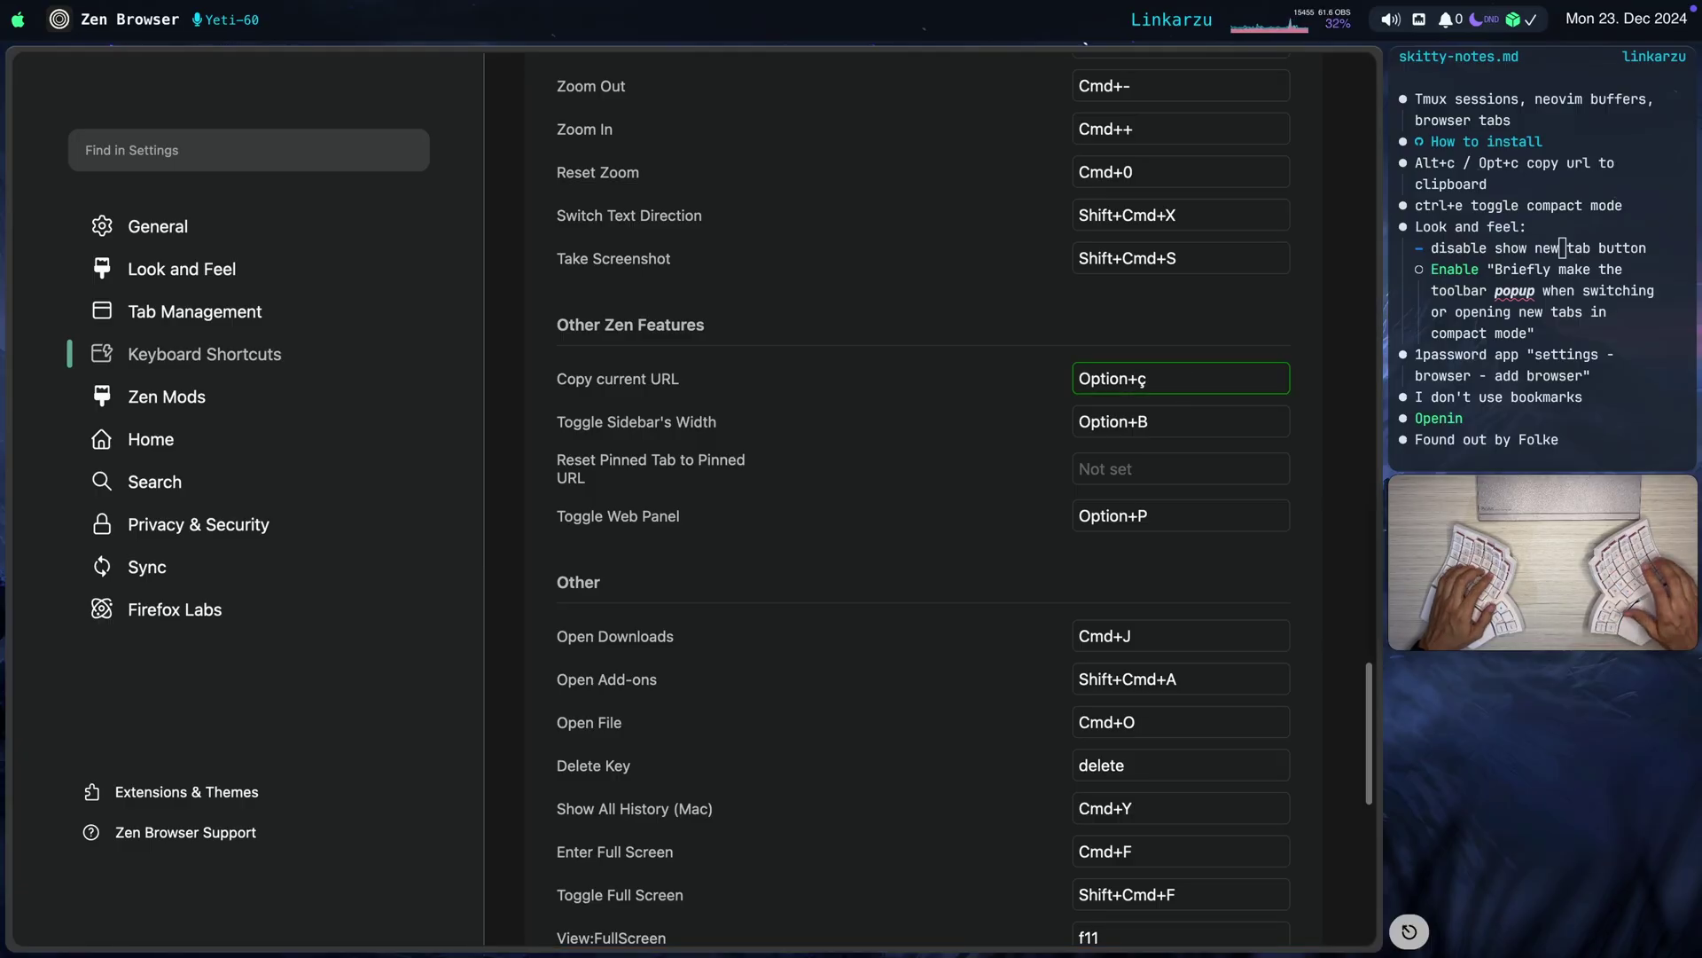
{"action": "key", "text": "alt+c"}
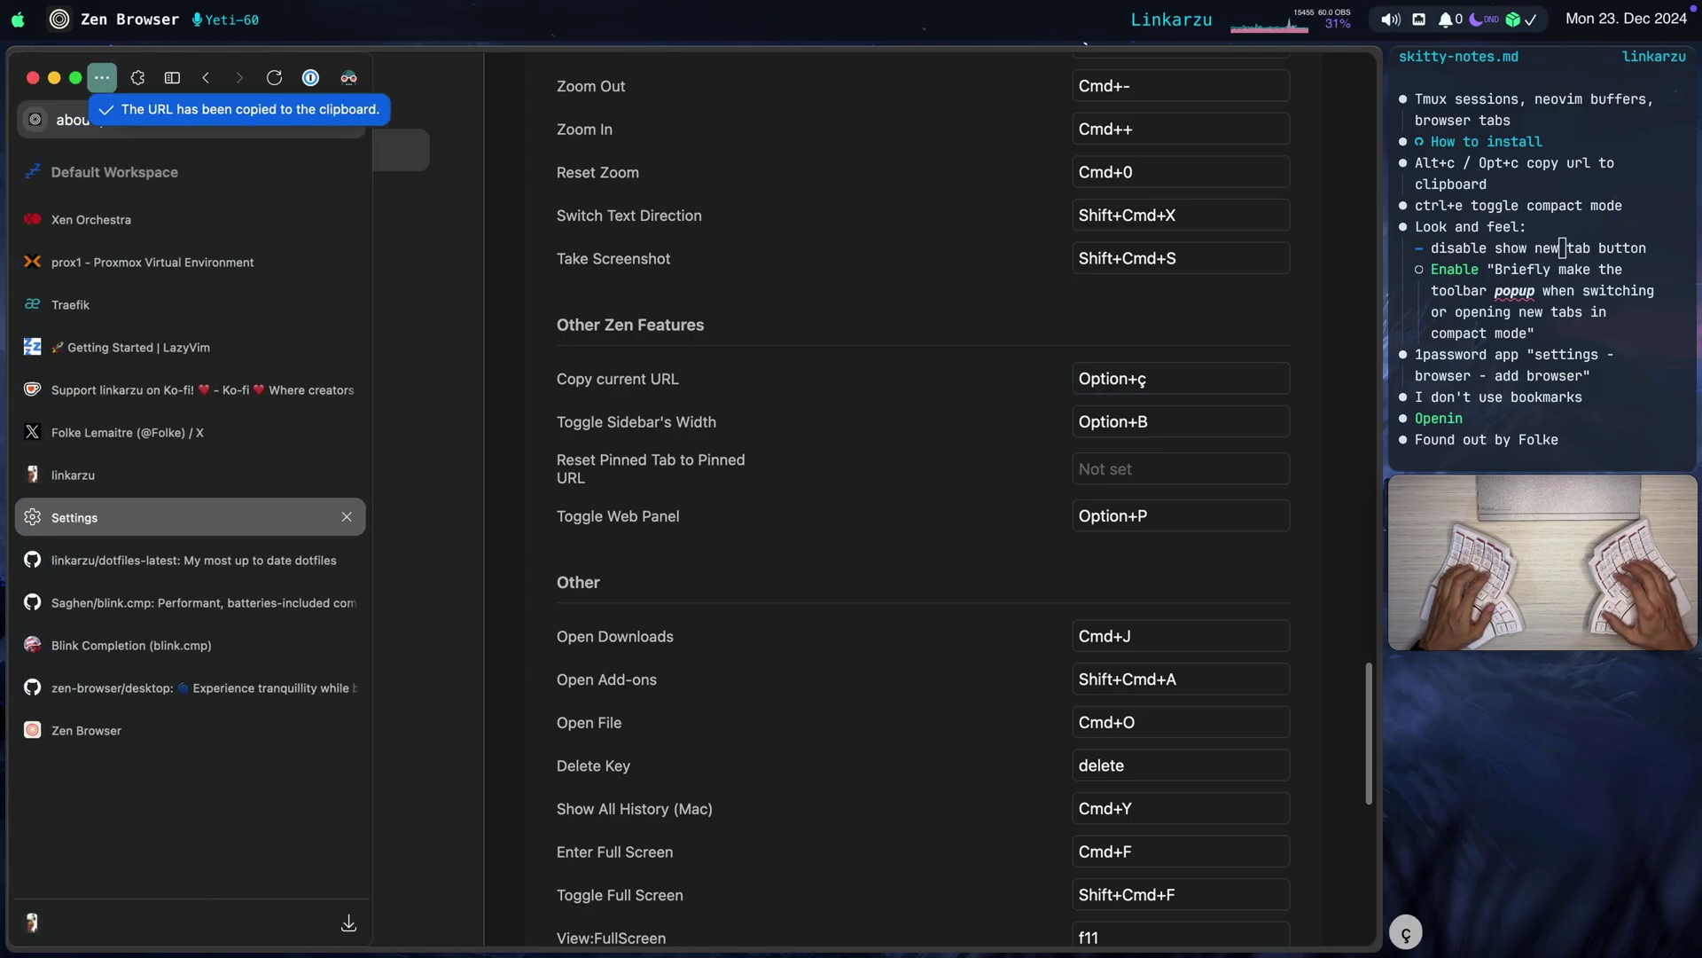
Look over the remaining keyboard shortcuts to the end of the list
{"action": "key", "text": "shift+super+j"}
{"action": "key", "text": "j"}
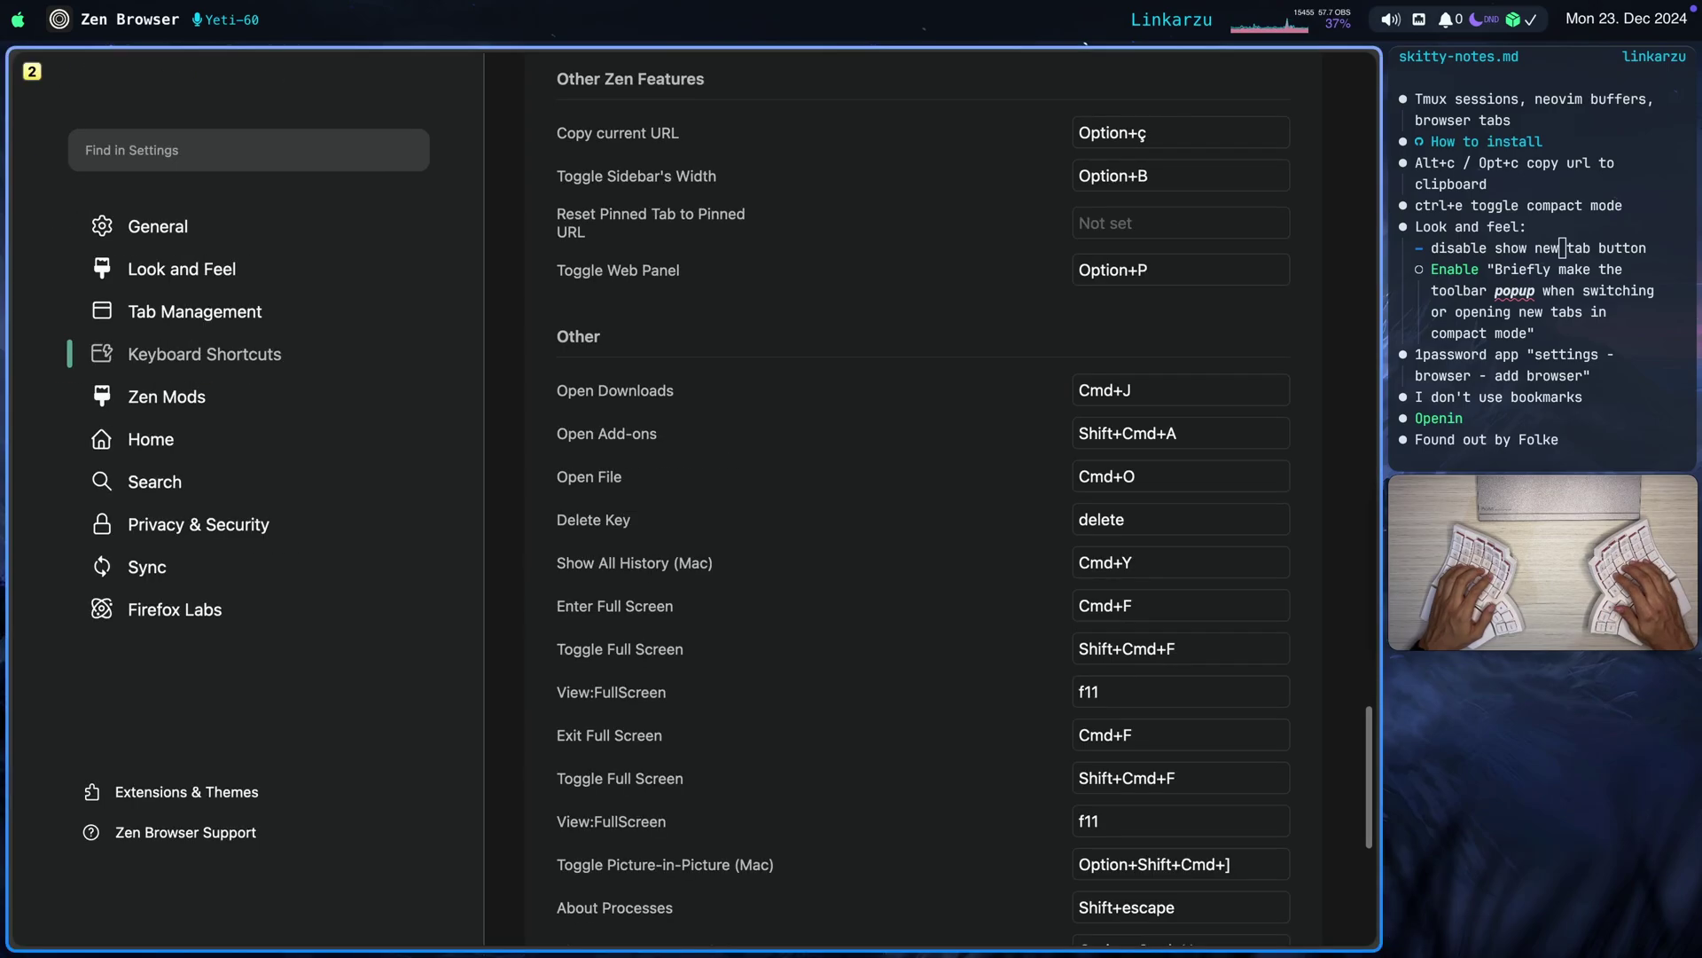
{"action": "key", "text": "Escape"}
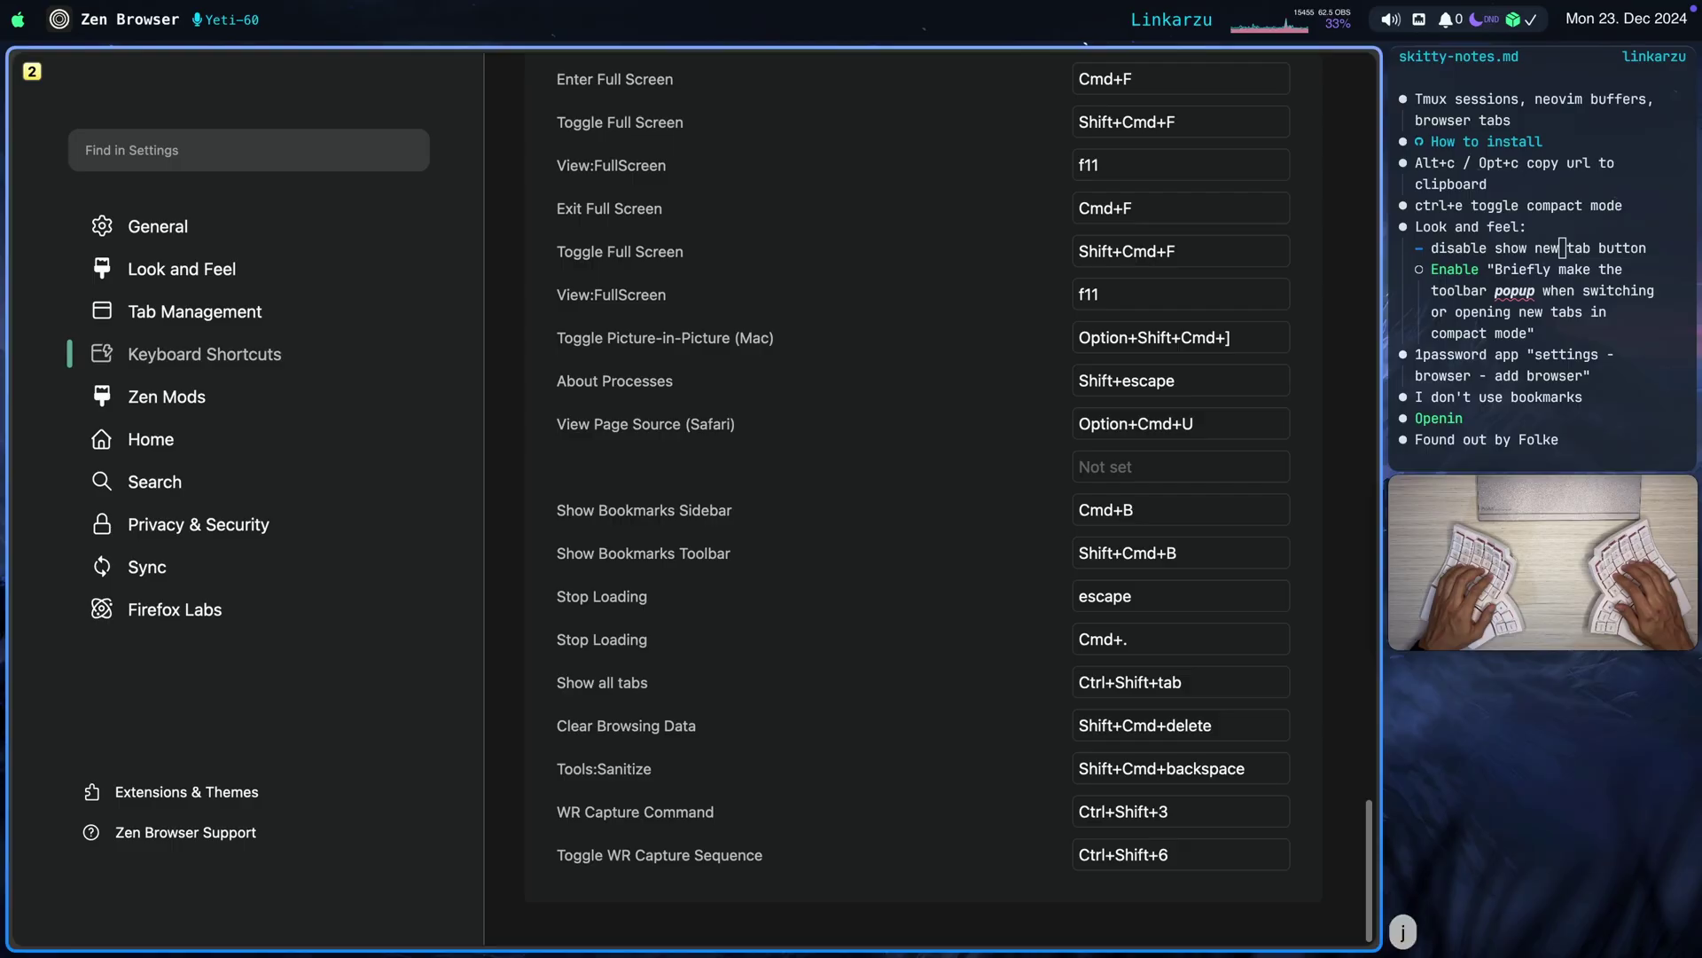
Switch to the Xen Orchestra tab and show the sidebar by toggling compact mode
{"action": "key", "text": "super+shift+bracketleft"}
{"action": "key", "text": "super+shift+bracketleft"}
{"action": "key", "text": "super+shift+bracketleft"}
{"action": "key", "text": "super+shift+bracketleft"}
{"action": "key", "text": "super+shift+bracketleft"}
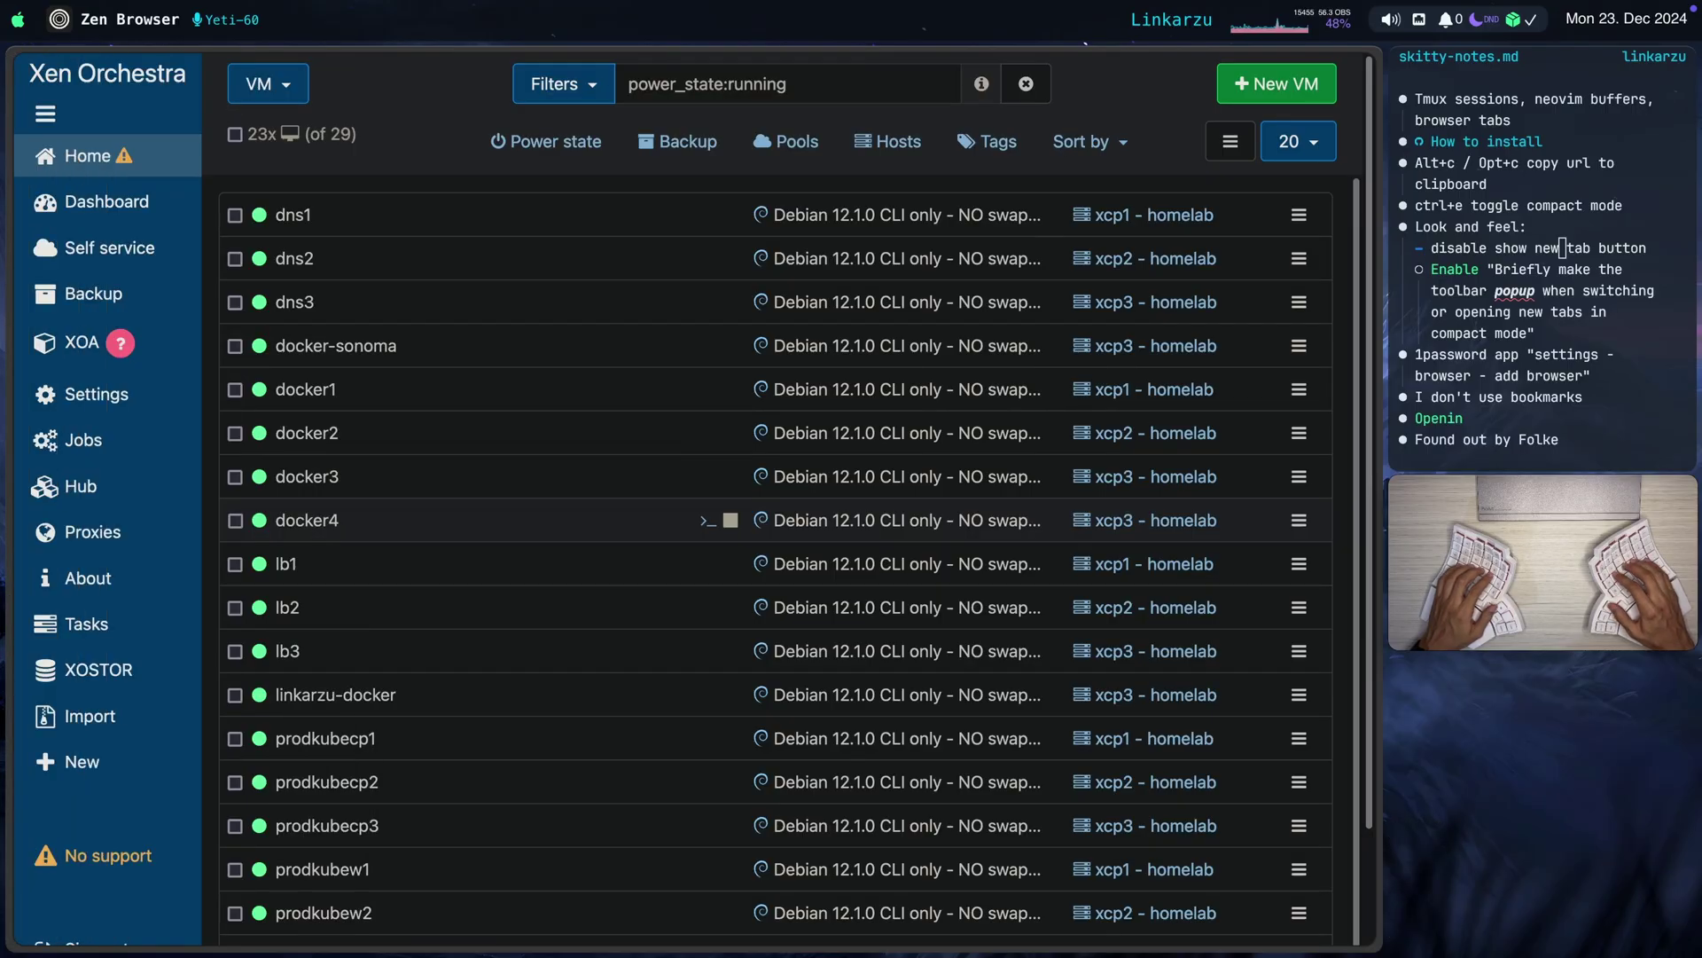
{"action": "key", "text": "ctrl+e"}
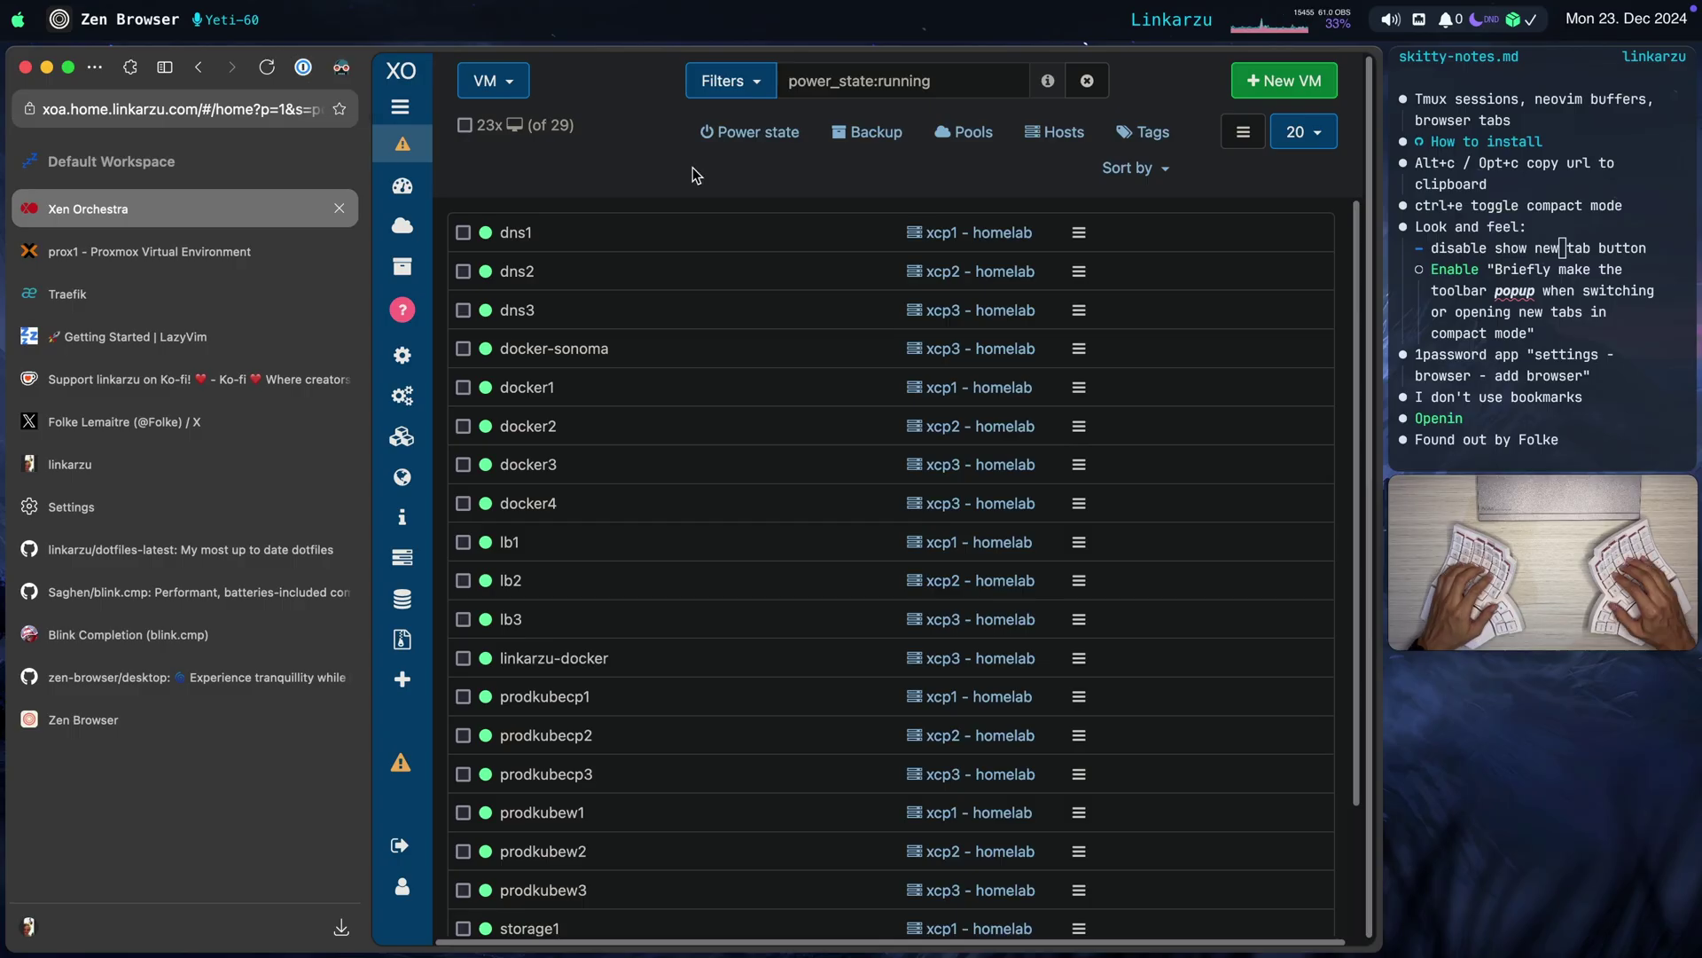
Switch to 1Password, view its Browser settings where Zen Browser is added as an additional browser, and close the settings
{"action": "key", "text": "super+Tab"}
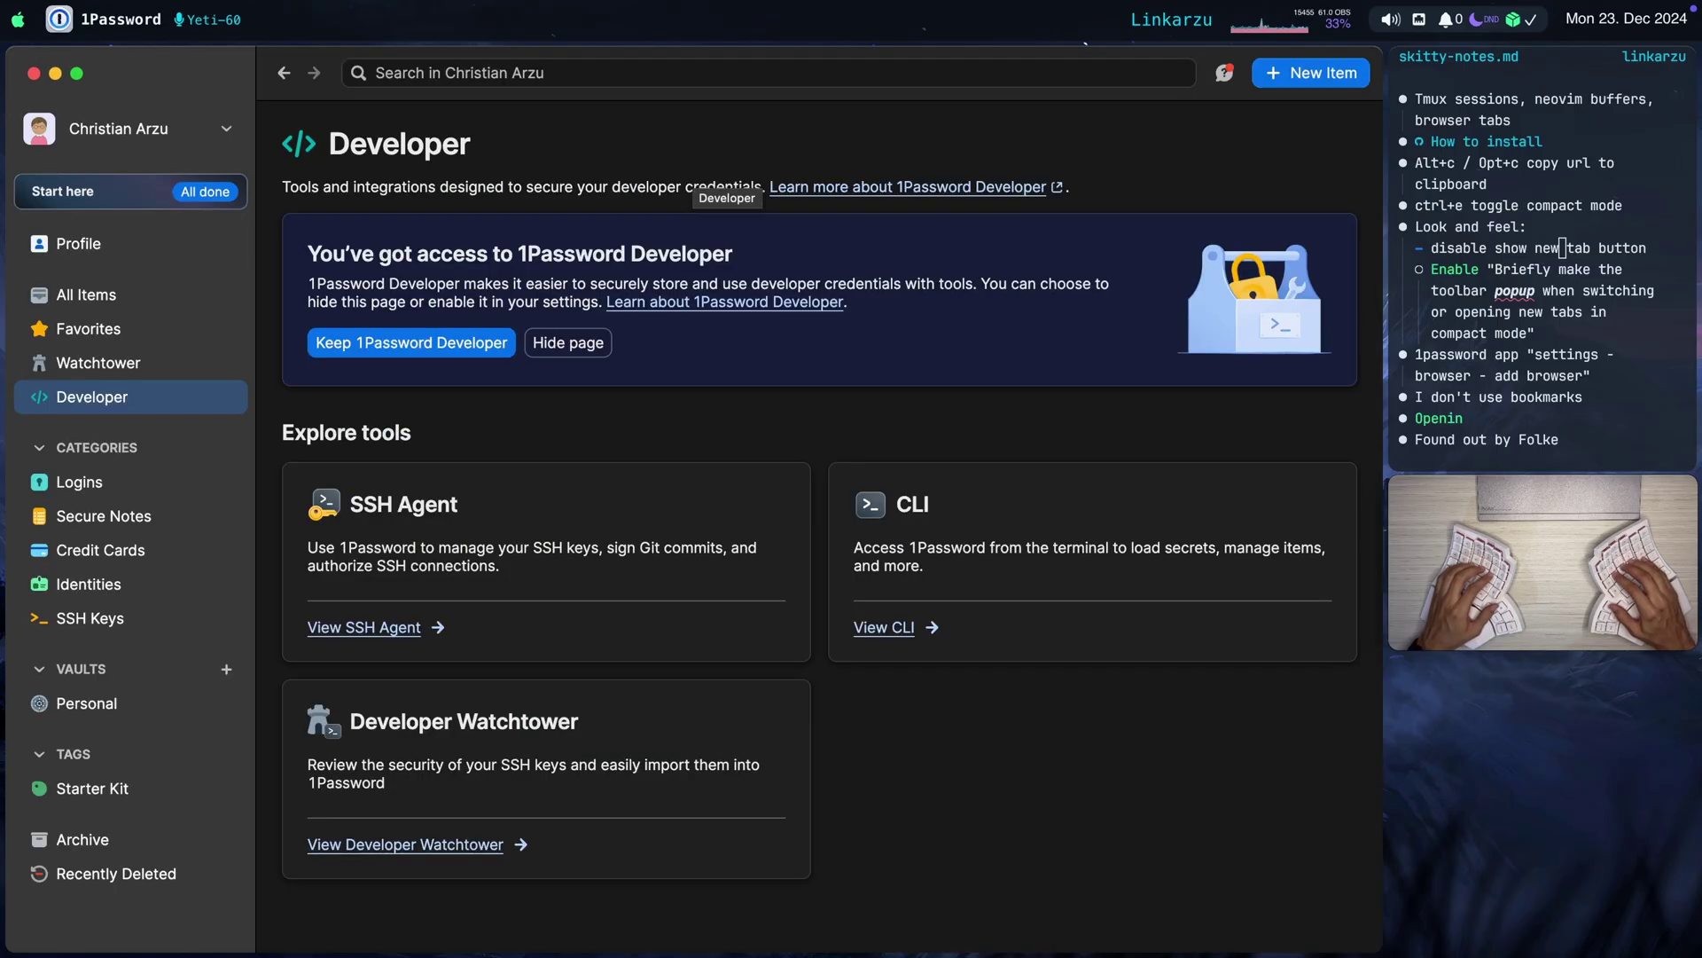
{"action": "key", "text": "super+comma"}
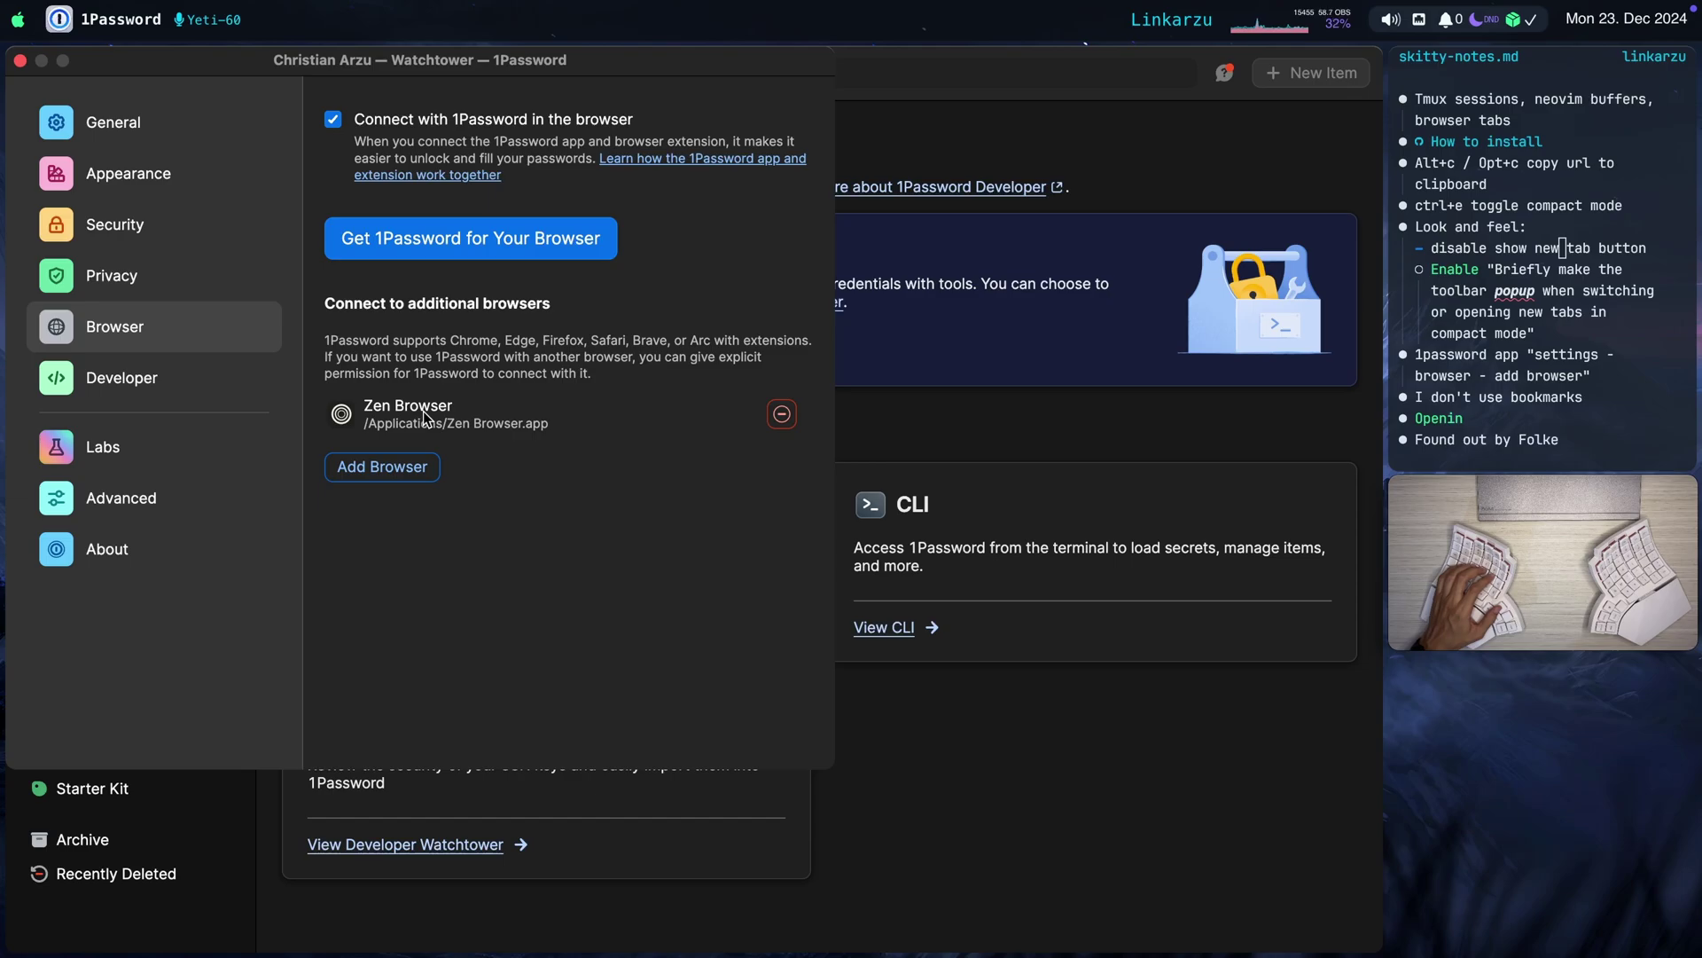
{"action": "left_click", "coordinate": [19, 60]}
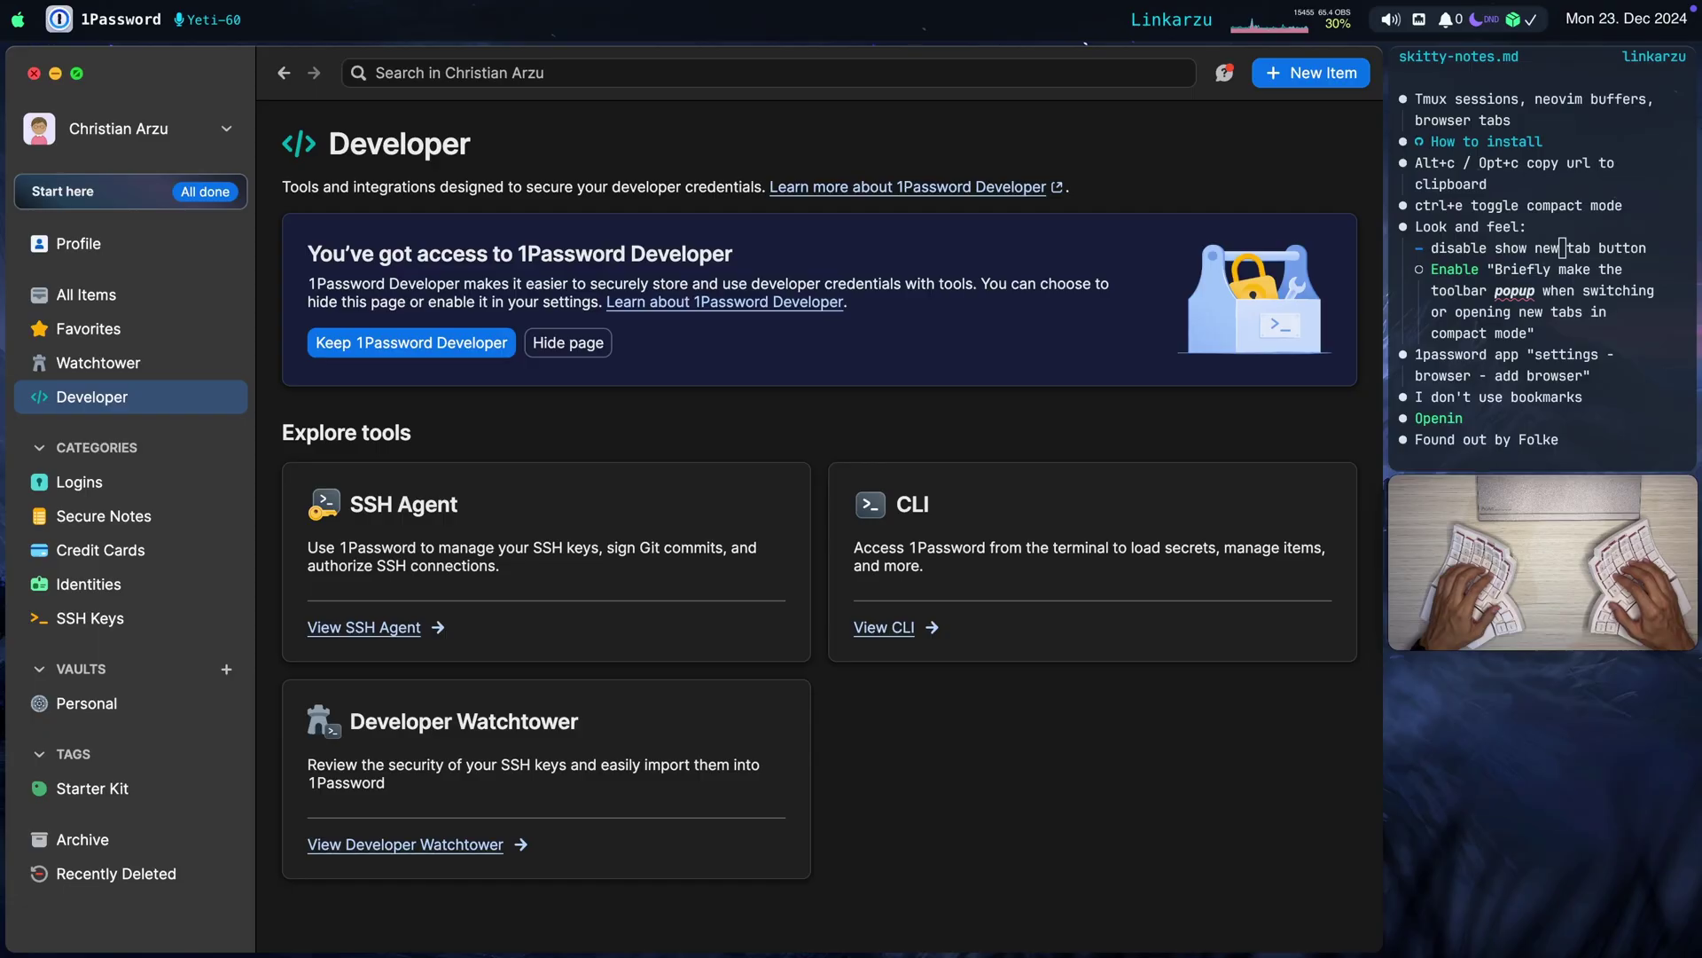
Return to Zen Browser, hide the tab sidebar with compact mode, and briefly show and close the bookmarks sidebar
{"action": "key", "text": "super+Tab"}
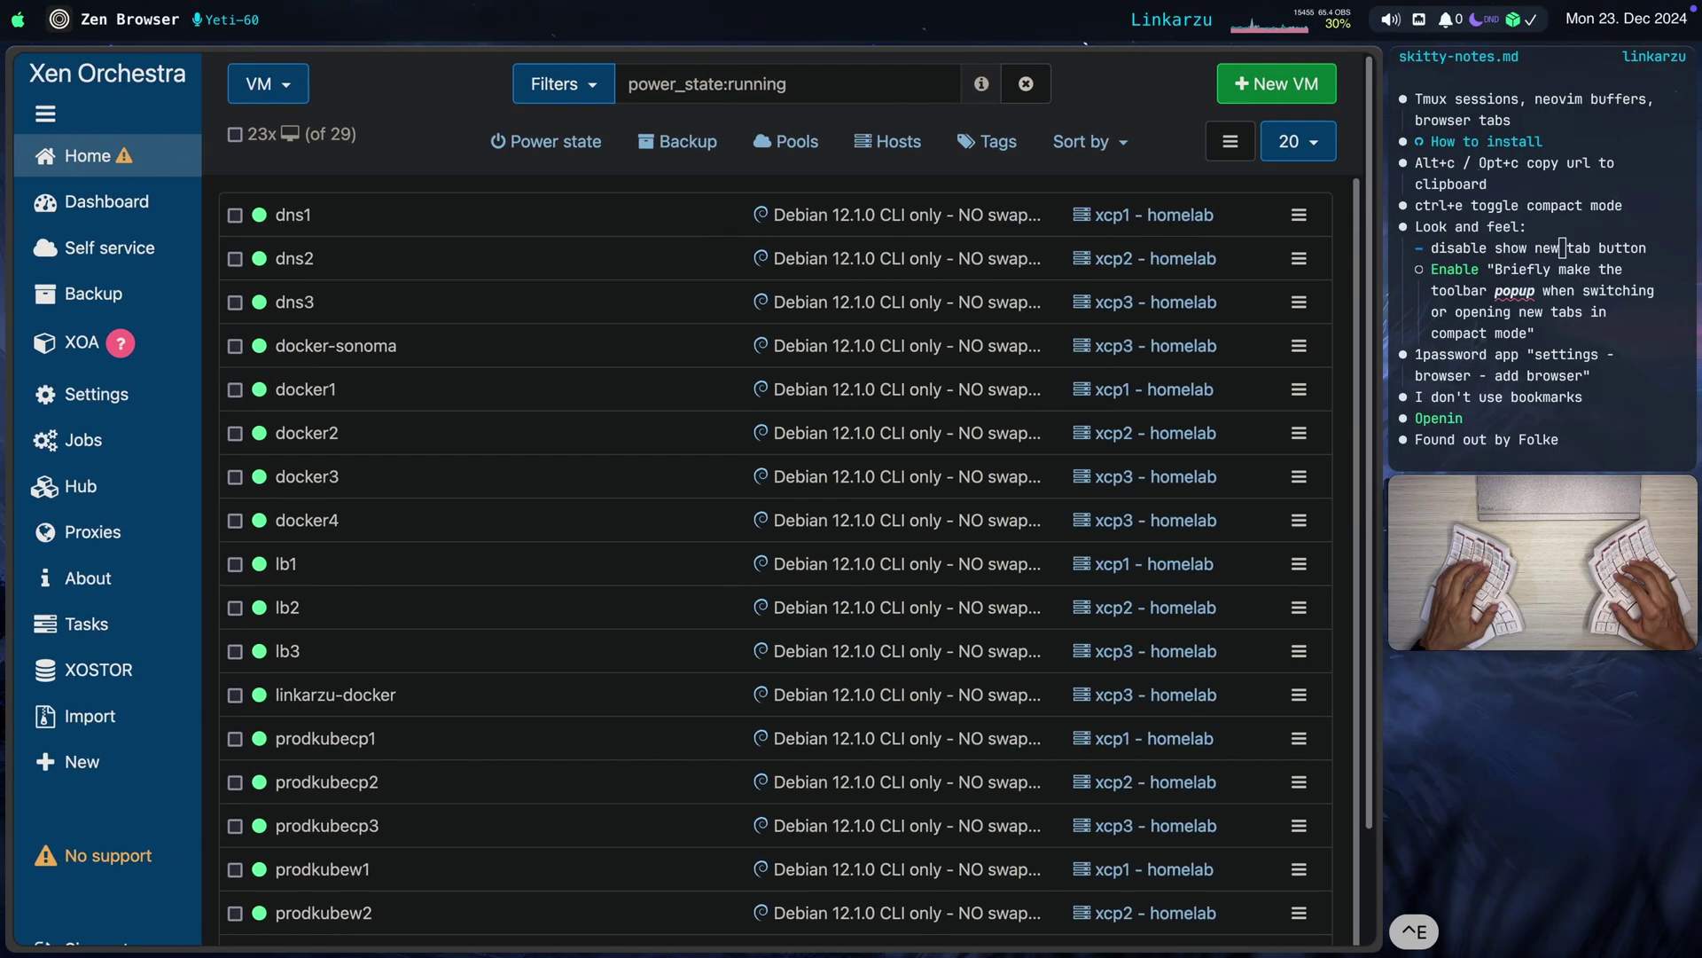
{"action": "key", "text": "super+b"}
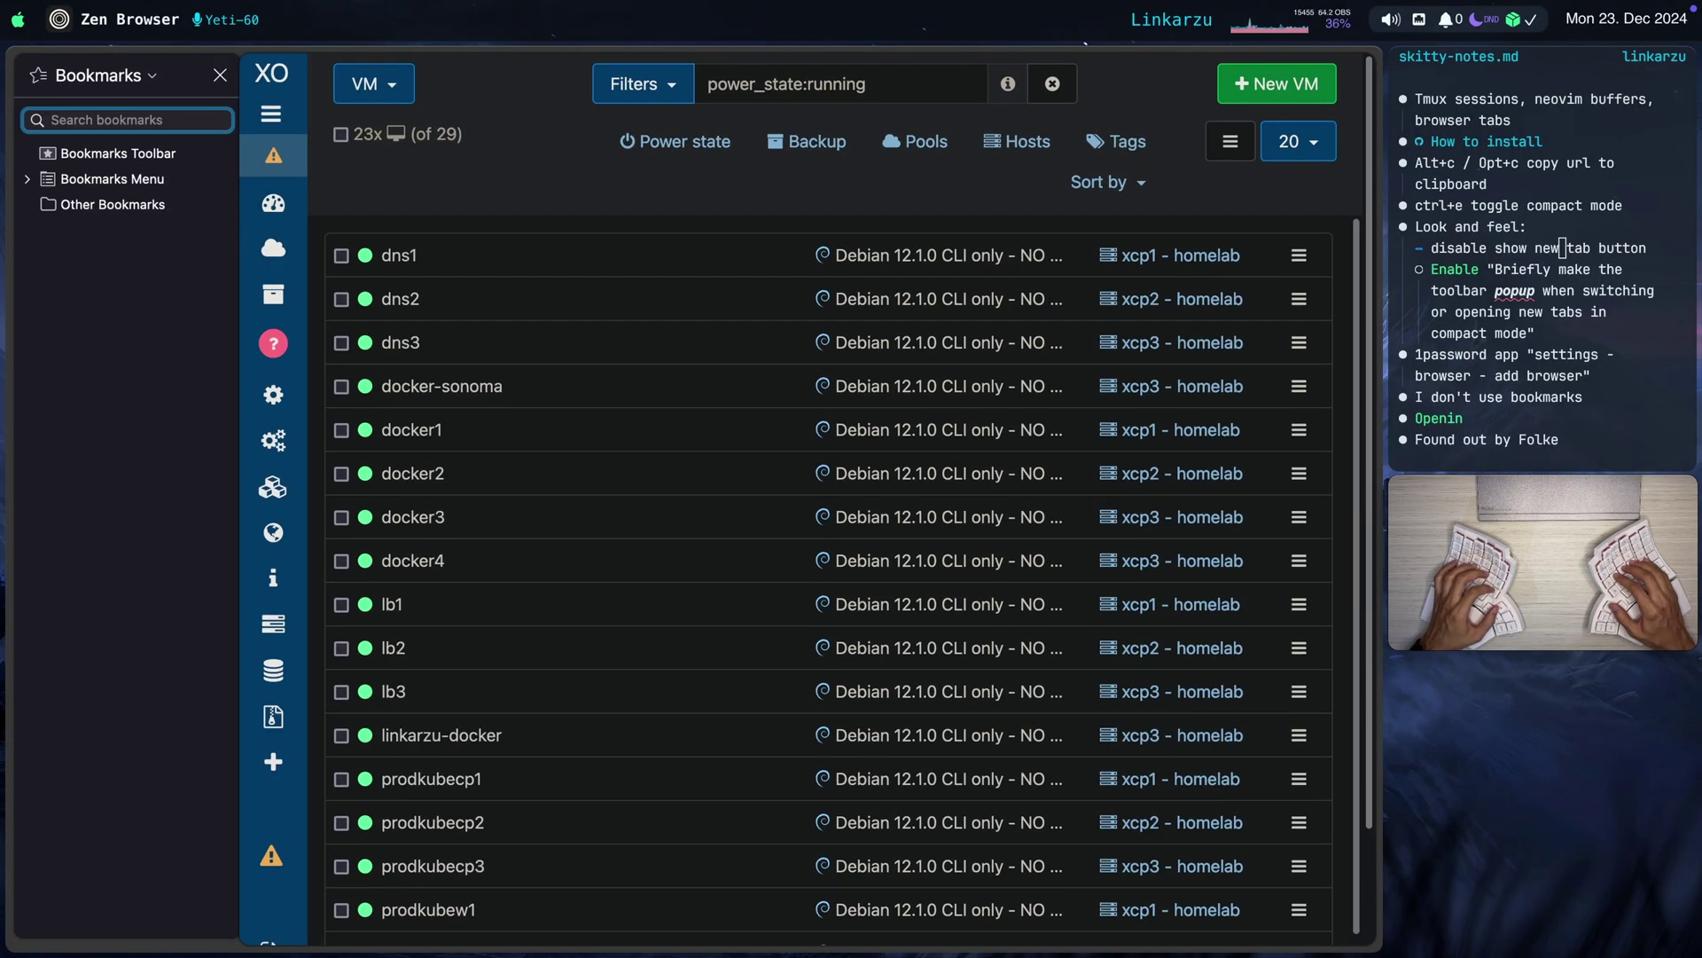
{"action": "key", "text": "super+b"}
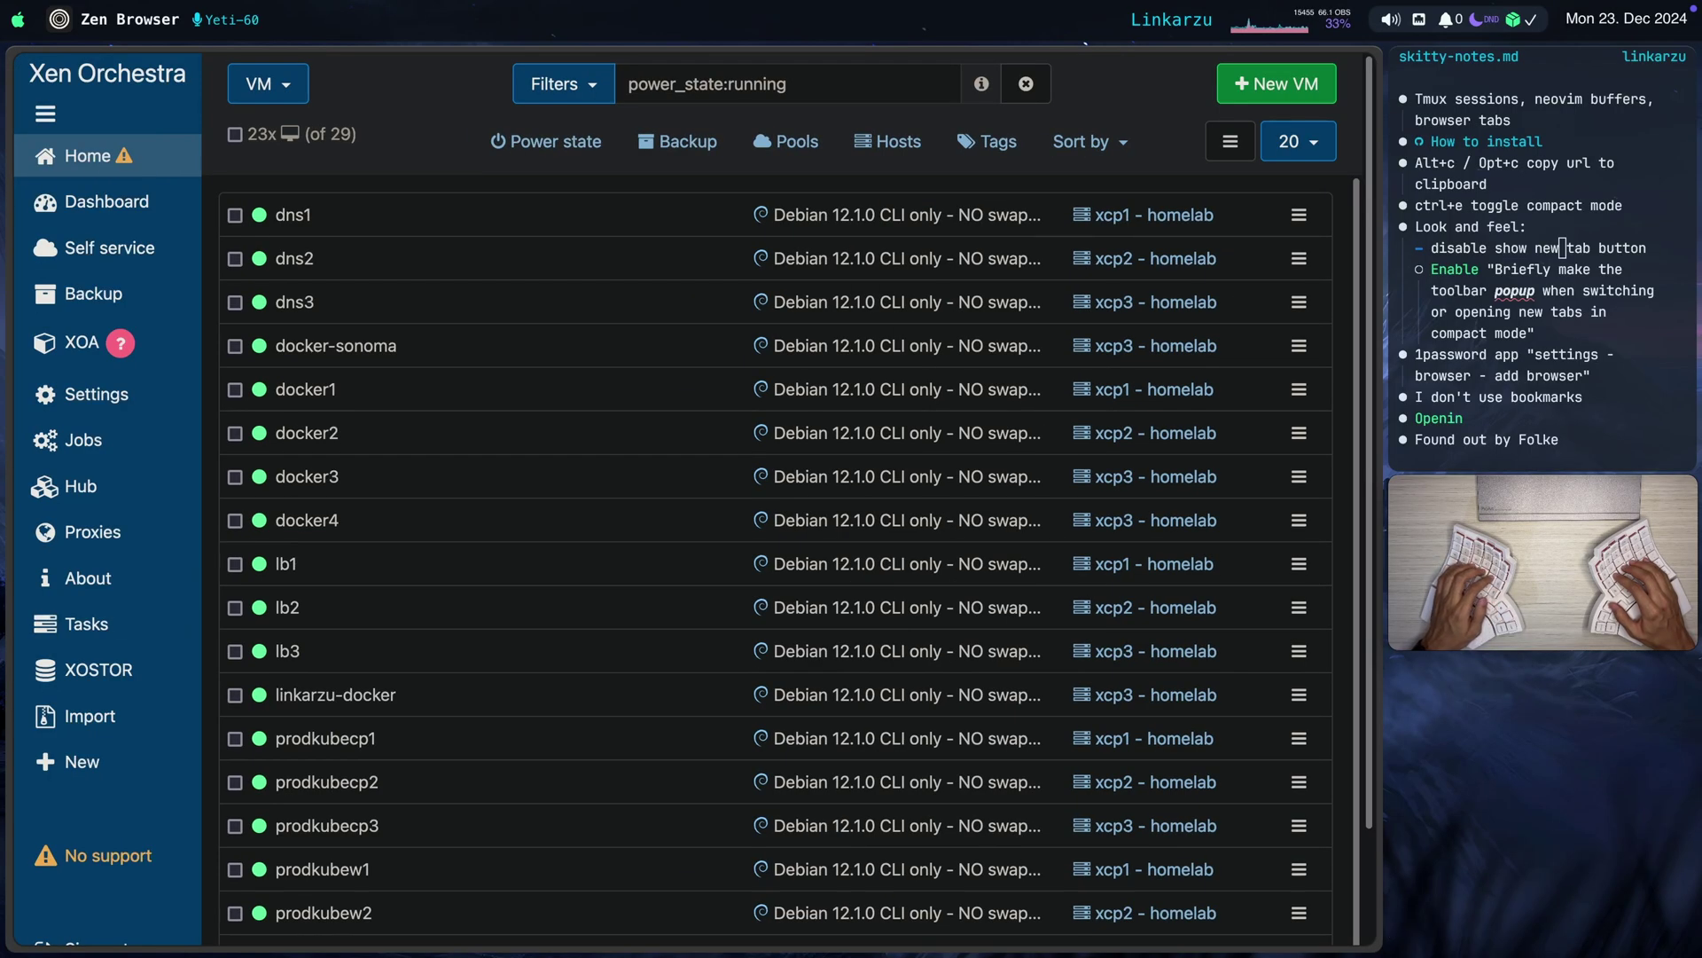
Search the Raindrop.io bookmarks in Raycast for "dot lat" and open the github dotfiles-latest bookmark in the browser
{"action": "key", "text": "ctrl+alt+shift+super+b"}
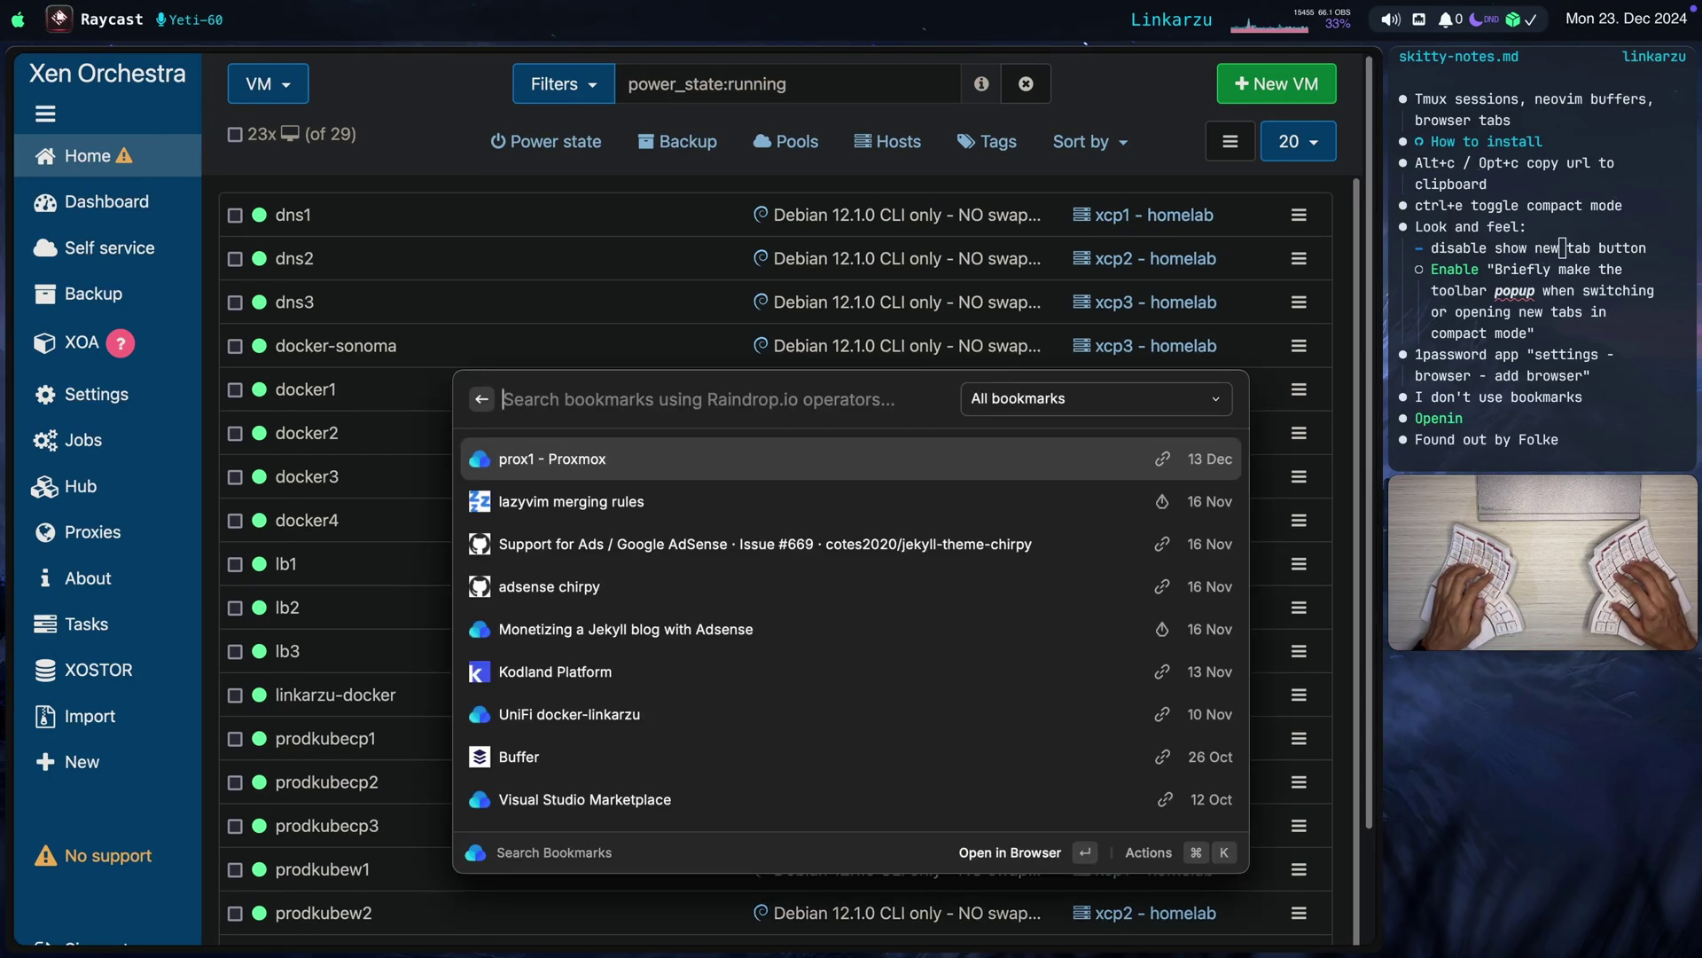
{"action": "type", "text": "dot lat"}
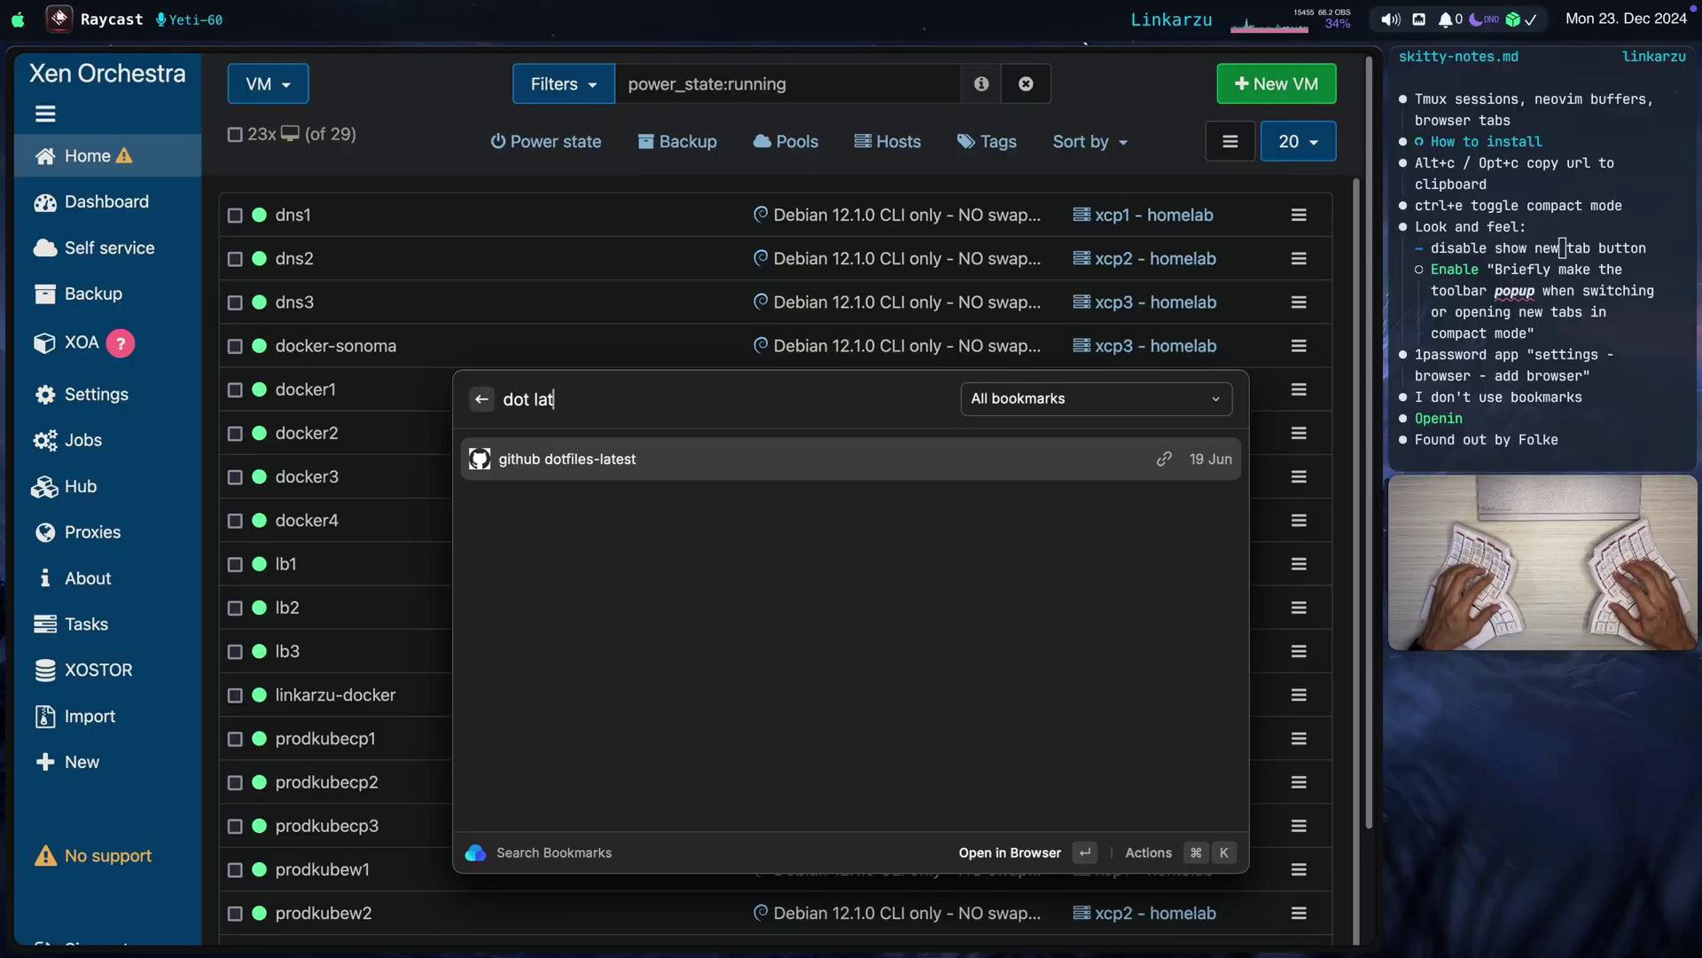
{"action": "key", "text": "Return"}
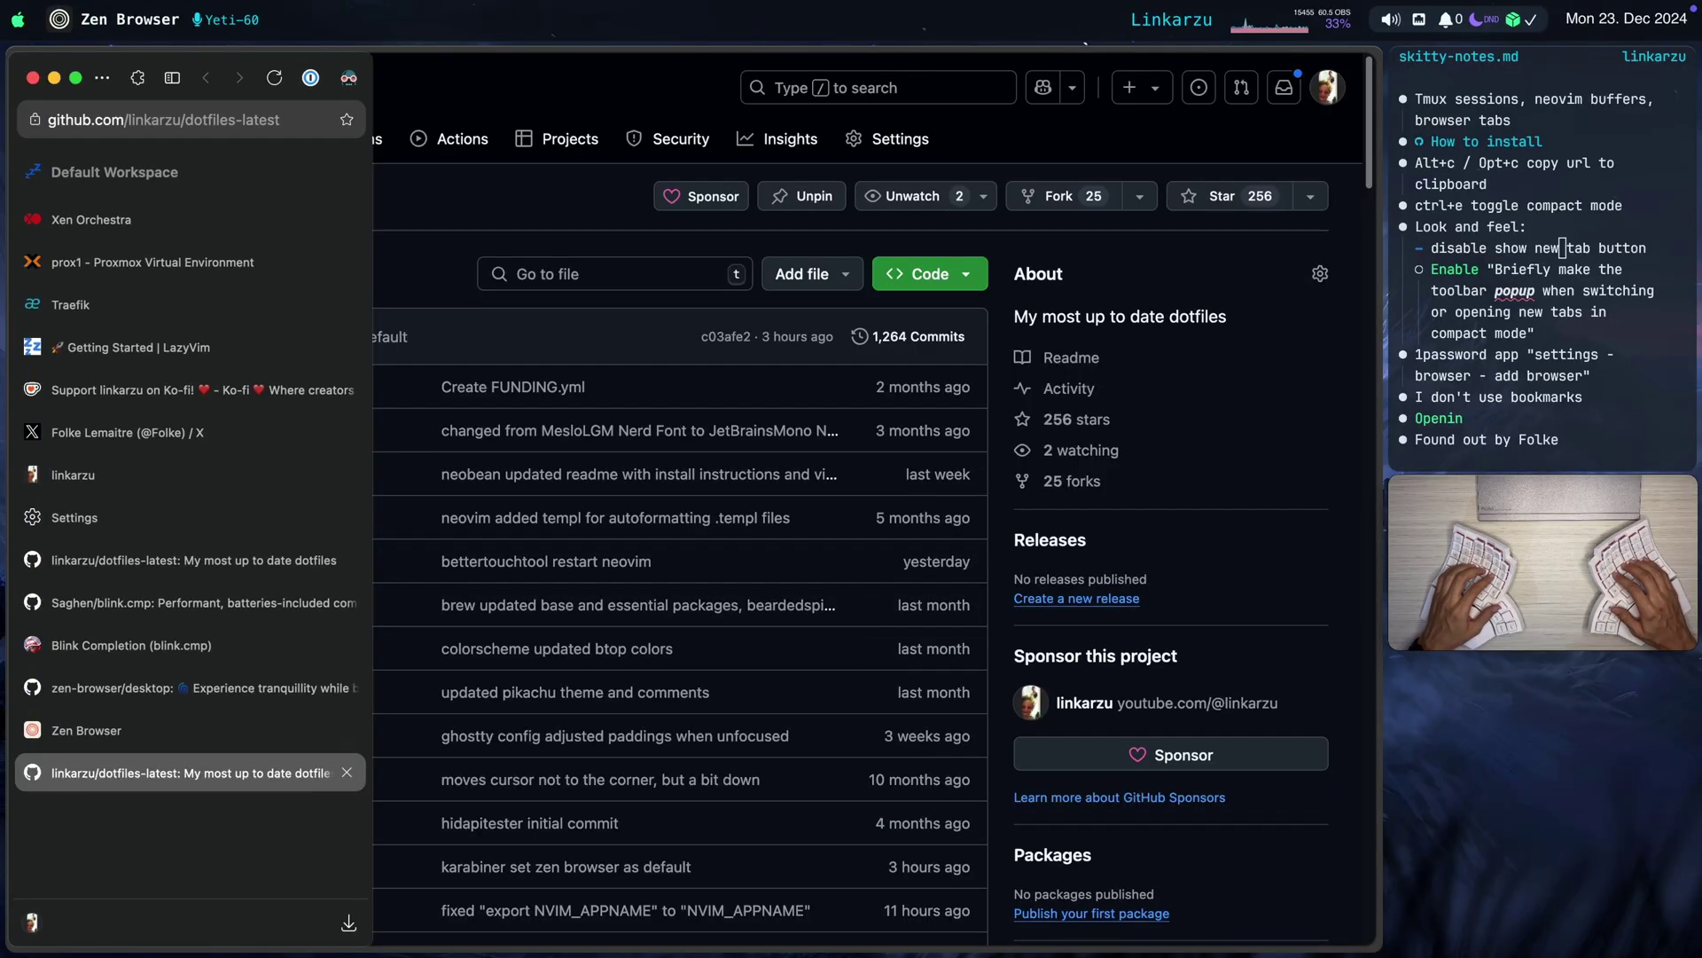